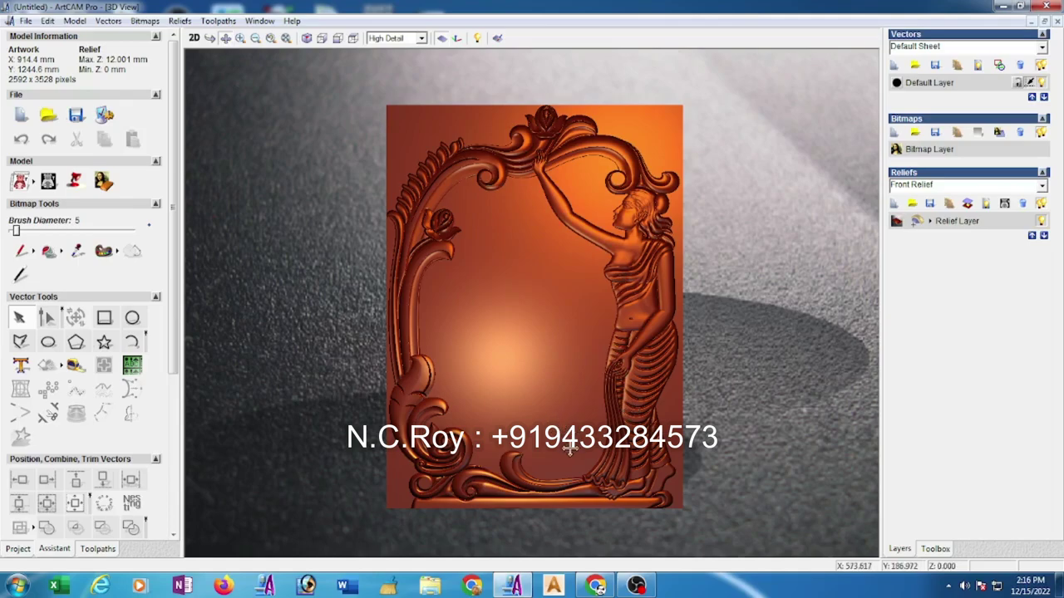
- Orbit the 3D relief into a tilted perspective to inspect the frame and woman figure
{"action": "left_click_drag", "start_coordinate": [587, 447], "coordinate": [598, 442]}
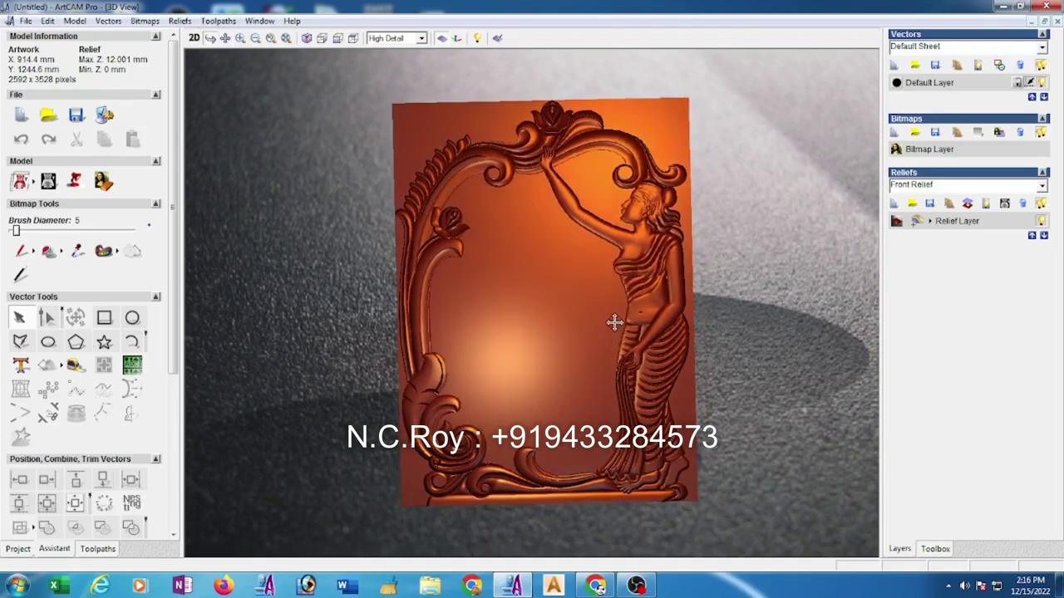
{"action": "mouse_move", "coordinate": [568, 347]}
{"action": "left_mouse_down"}
{"action": "mouse_move", "coordinate": [454, 274]}
{"action": "mouse_move", "coordinate": [396, 196]}
{"action": "left_mouse_up"}
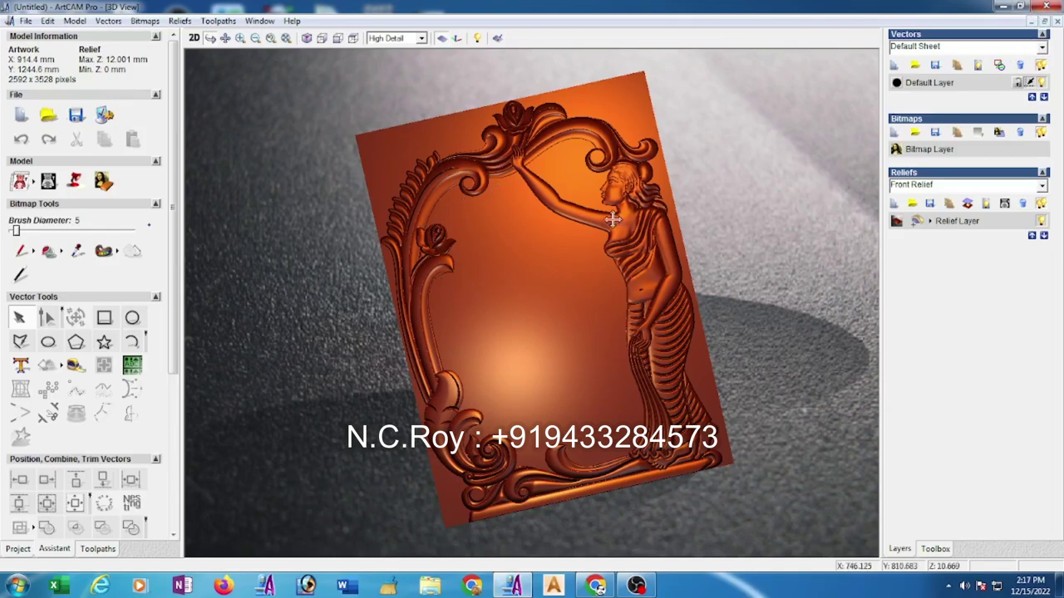
- Create a new model in inches with width 36 and height 48
{"action": "left_click", "coordinate": [25, 21]}
{"action": "mouse_move", "coordinate": [43, 42]}
{"action": "left_click", "coordinate": [198, 37]}
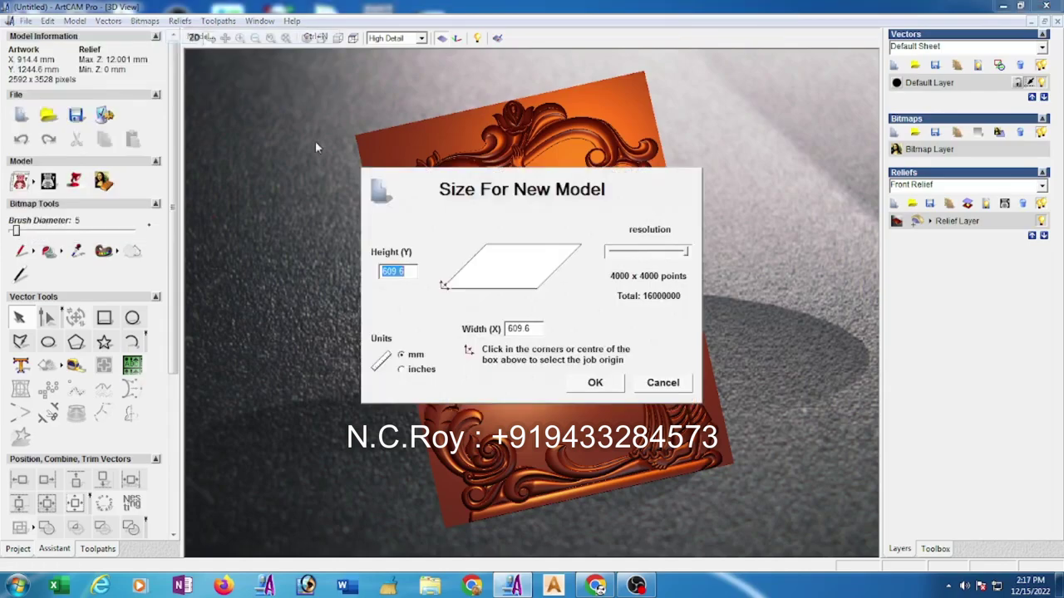
{"action": "left_click", "coordinate": [419, 370]}
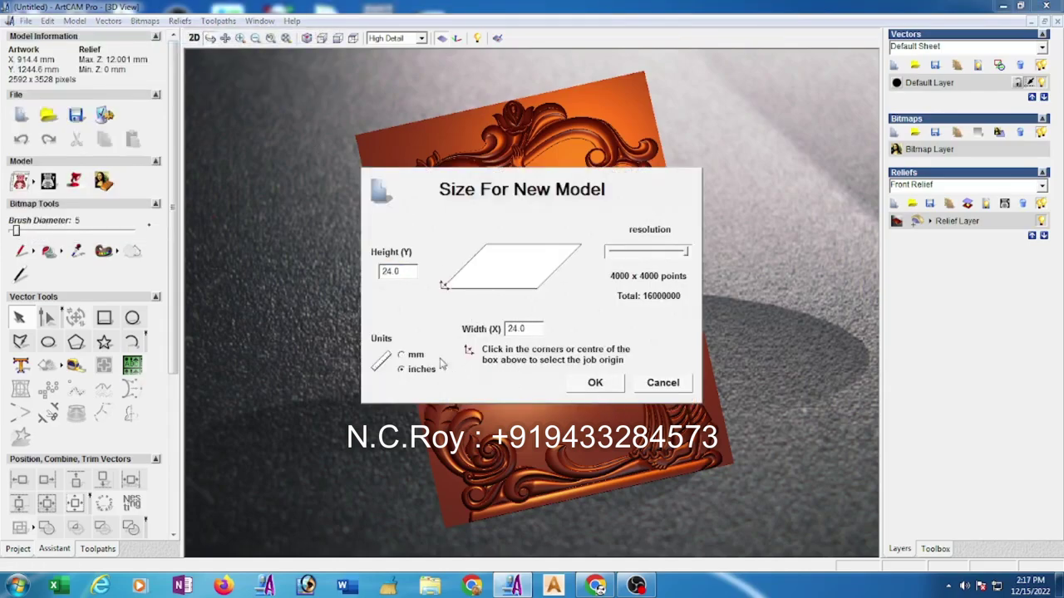
{"action": "left_click_drag", "start_coordinate": [536, 329], "coordinate": [487, 332]}
{"action": "type", "text": "36"}
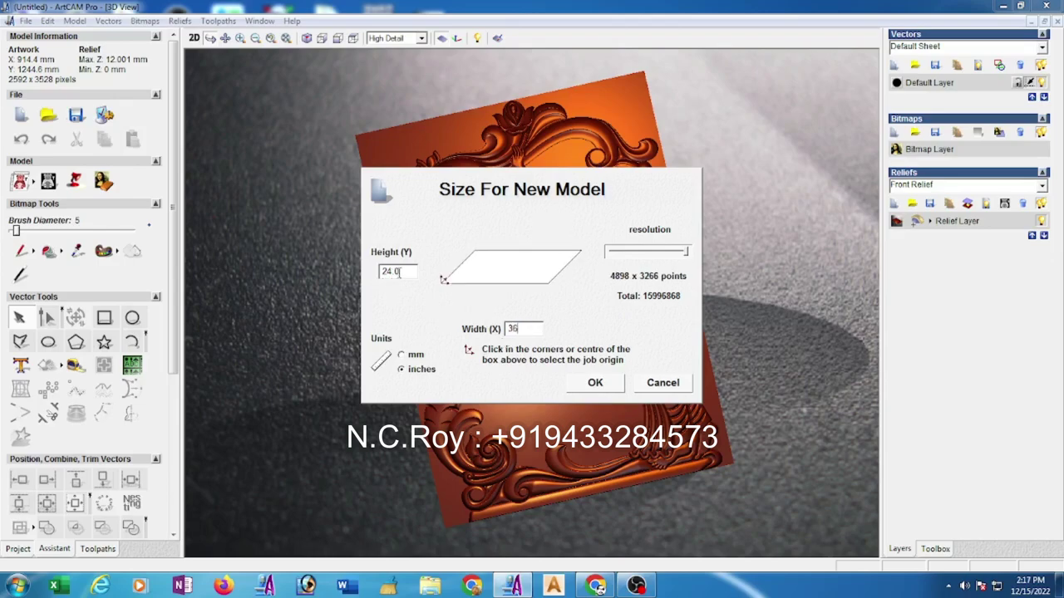
{"action": "left_click_drag", "start_coordinate": [399, 272], "coordinate": [370, 276]}
{"action": "type", "text": "4"}
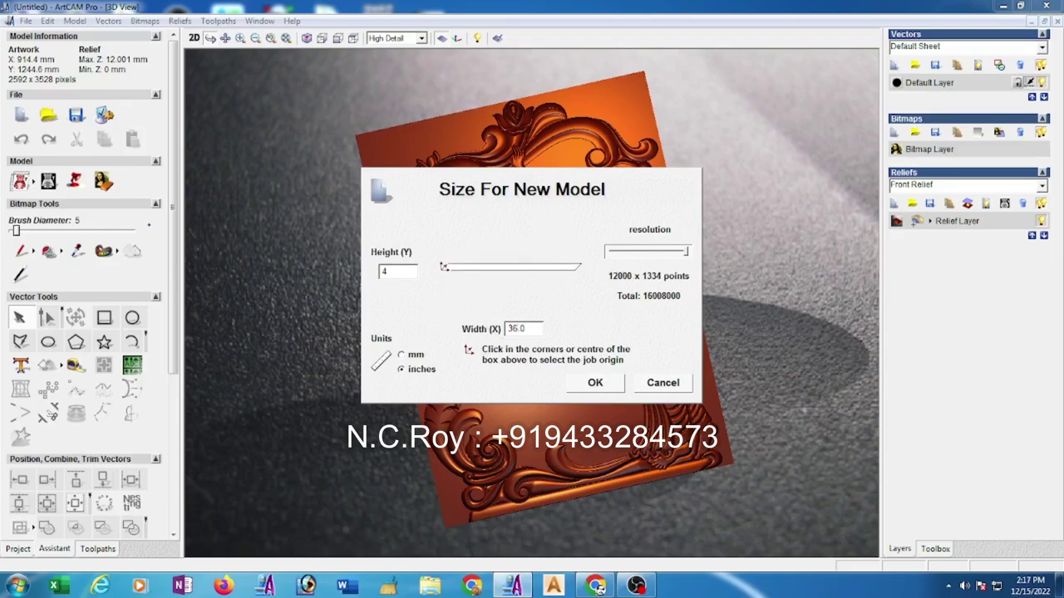
{"action": "type", "text": "8"}
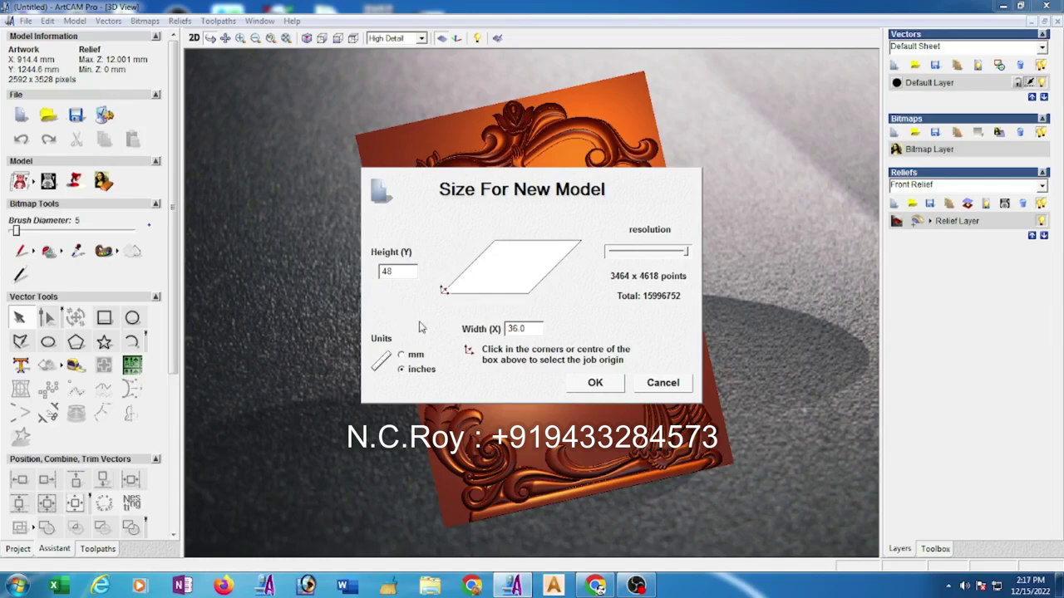
{"action": "left_click", "coordinate": [595, 381]}
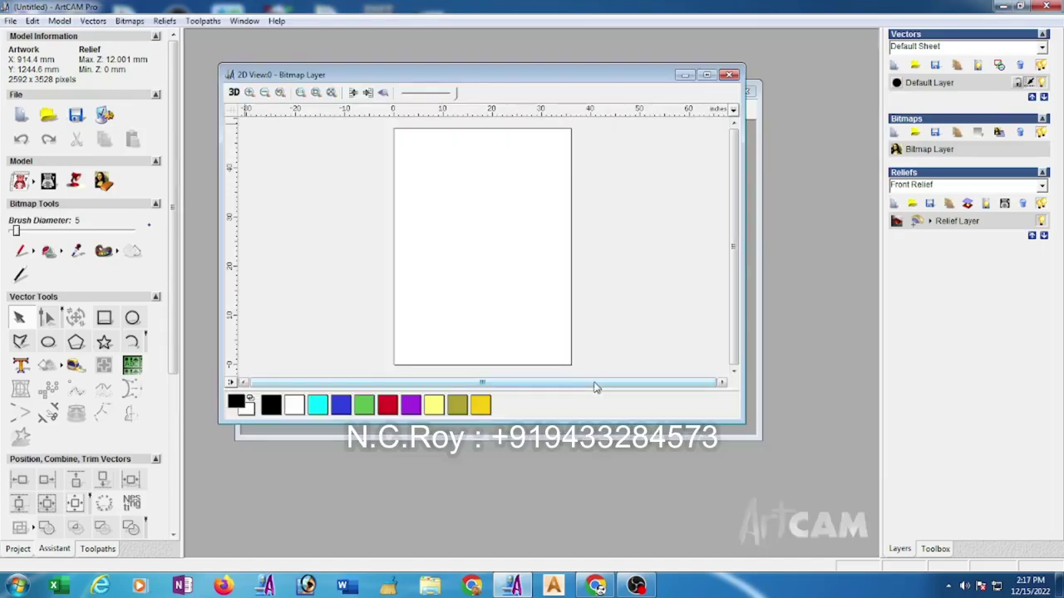
- Maximize the 2D view and paste the 12mm 3d (2) relief file into the model
{"action": "left_click", "coordinate": [706, 75]}
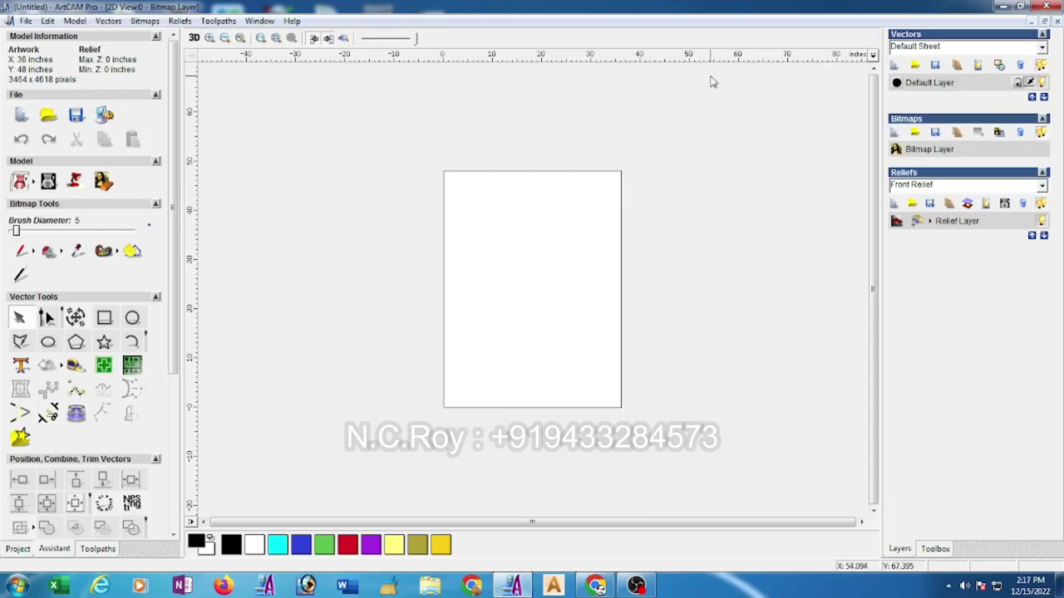
{"action": "left_click", "coordinate": [179, 21]}
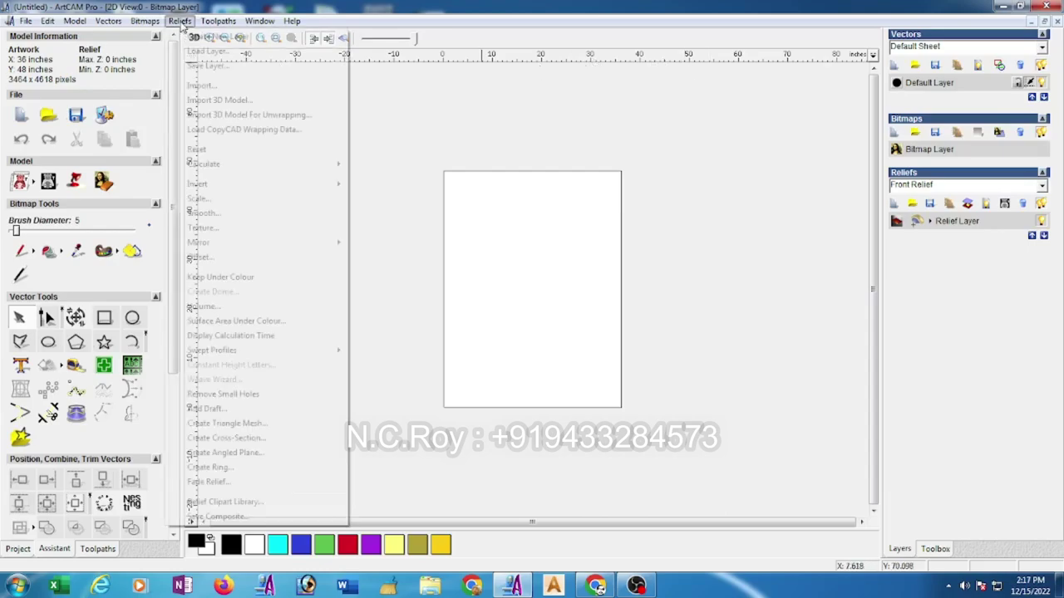
{"action": "left_click", "coordinate": [208, 85]}
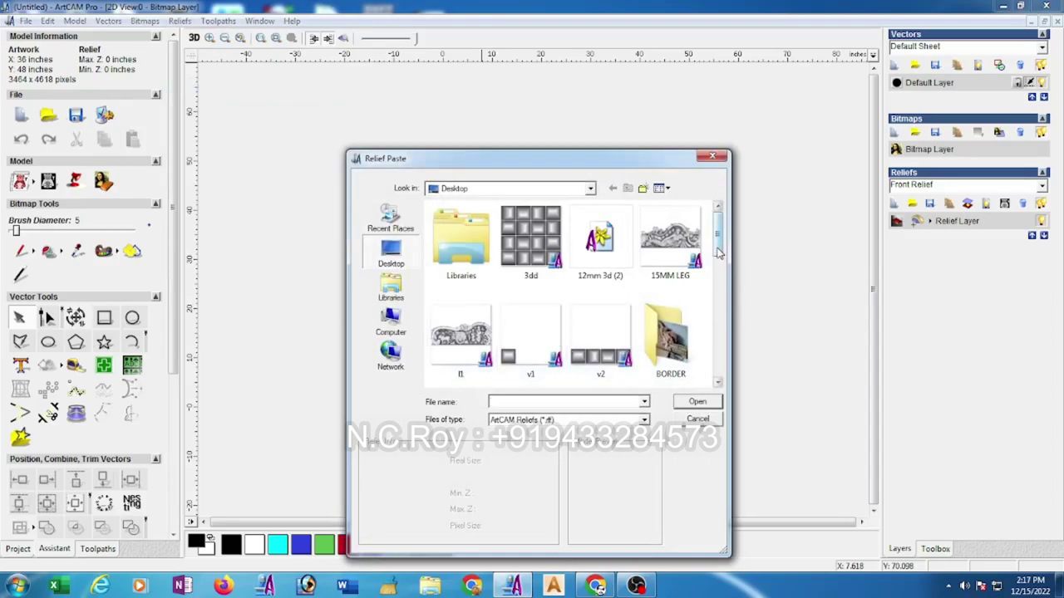
{"action": "mouse_move", "coordinate": [719, 254]}
{"action": "left_mouse_down"}
{"action": "mouse_move", "coordinate": [722, 384]}
{"action": "mouse_move", "coordinate": [707, 225]}
{"action": "left_mouse_up"}
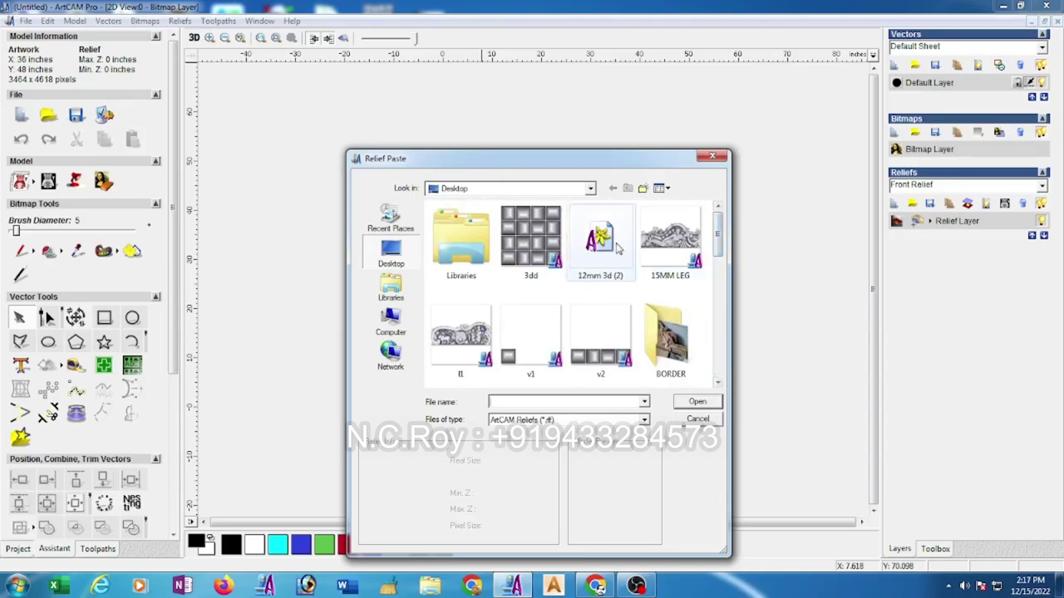
{"action": "left_click", "coordinate": [618, 247]}
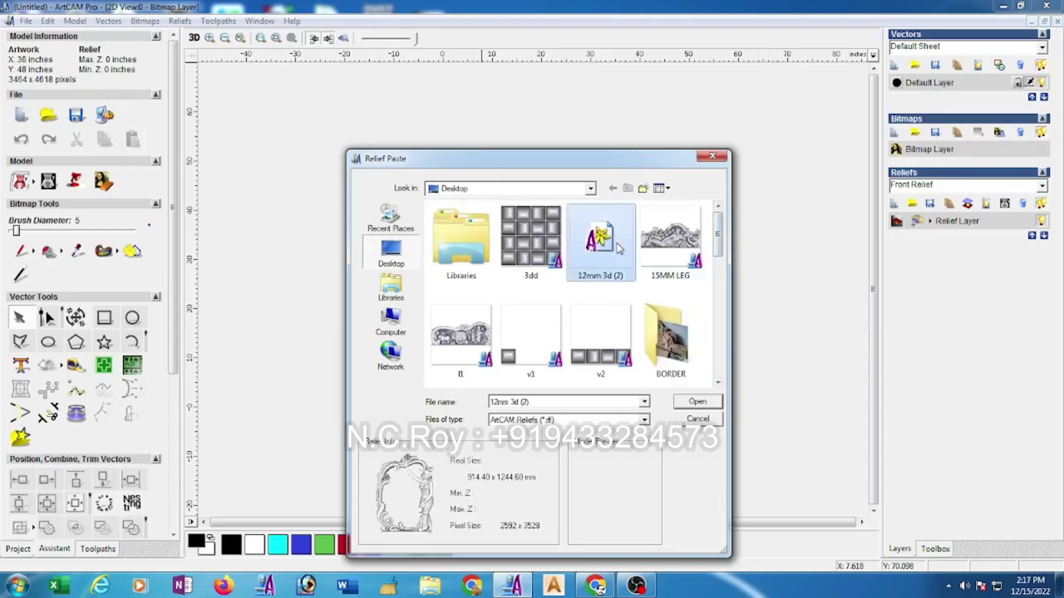
{"action": "left_click", "coordinate": [711, 405]}
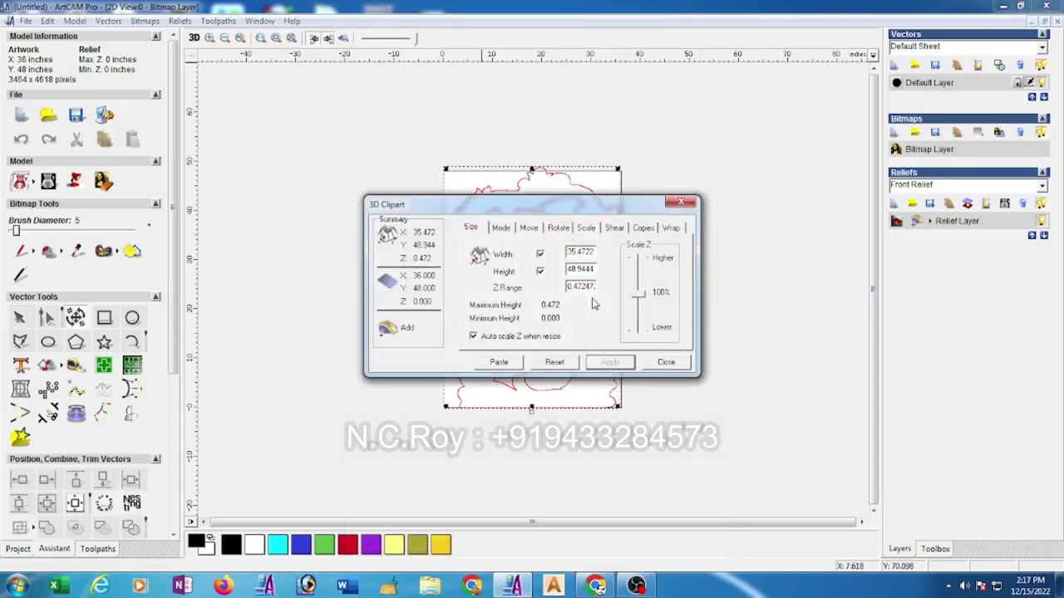
- Resize the pasted relief to 36 × 48 inches and select it on the page
{"action": "left_click_drag", "start_coordinate": [633, 205], "coordinate": [804, 254]}
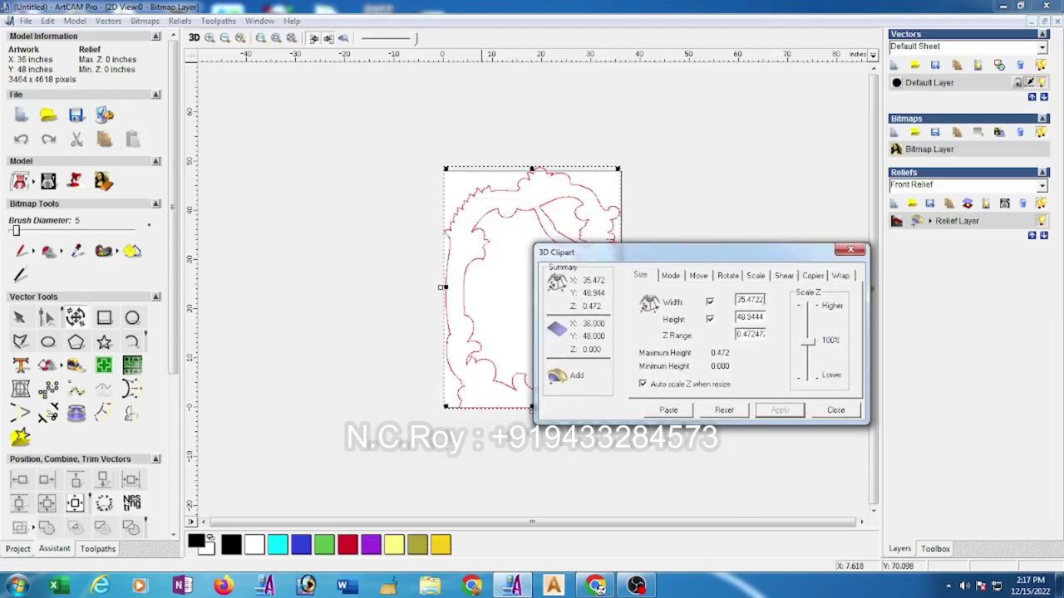
{"action": "double_click", "coordinate": [748, 299]}
{"action": "type", "text": "36"}
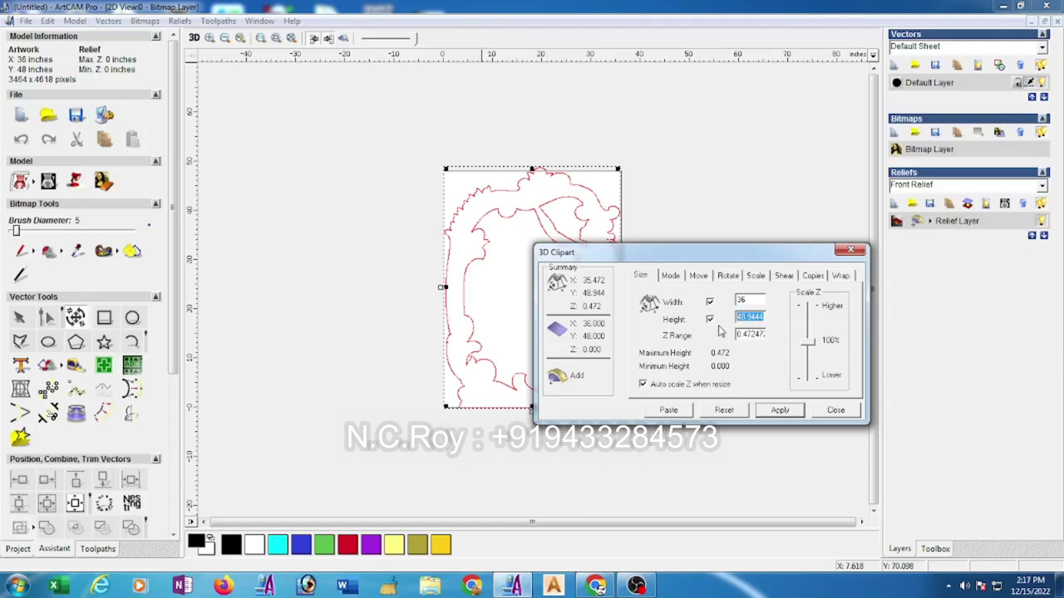
{"action": "type", "text": "48"}
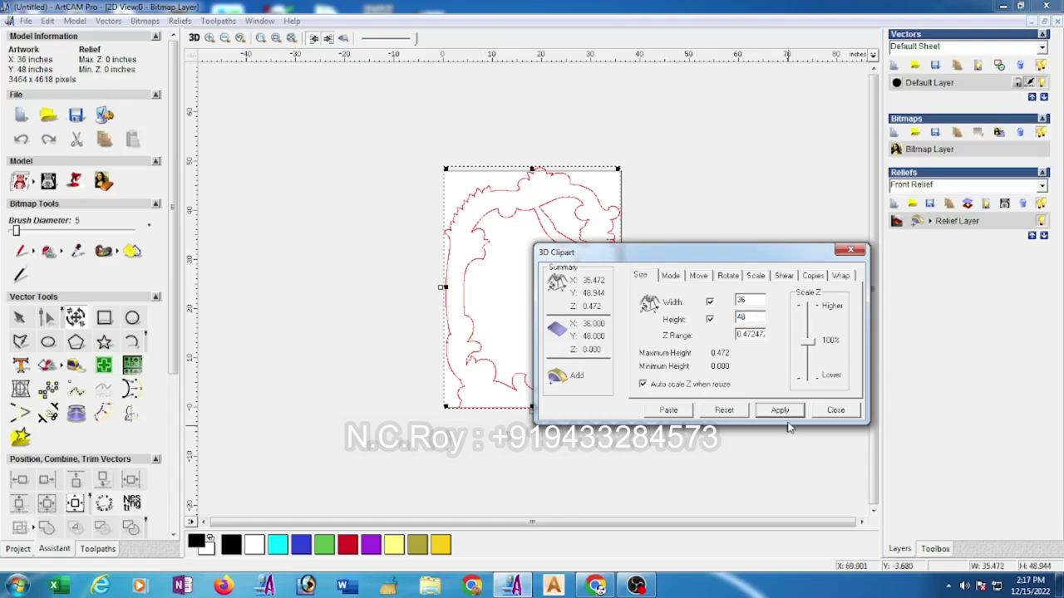
{"action": "left_click", "coordinate": [781, 410]}
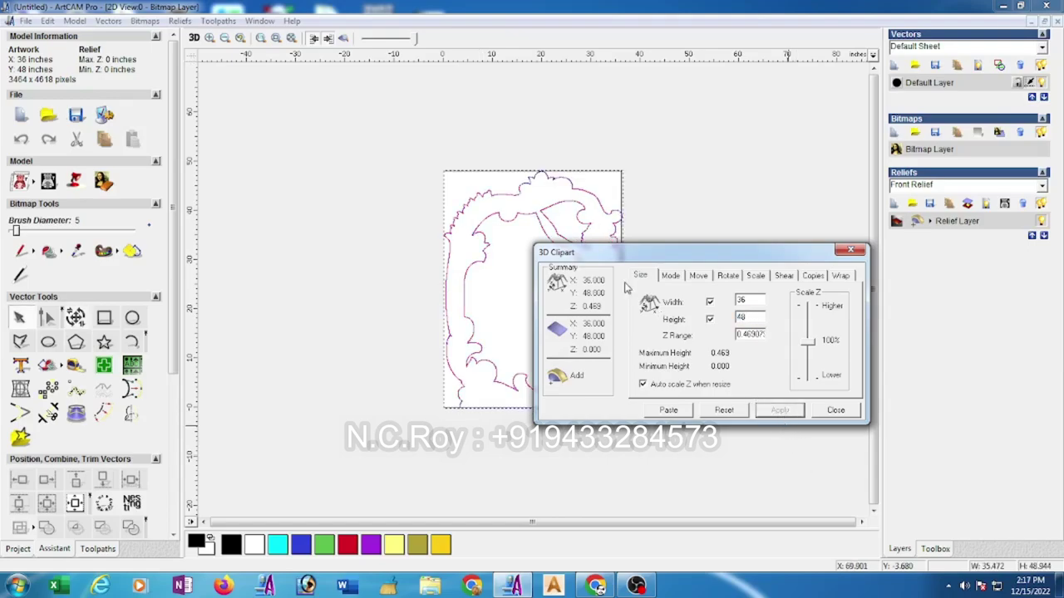
{"action": "left_click", "coordinate": [390, 224]}
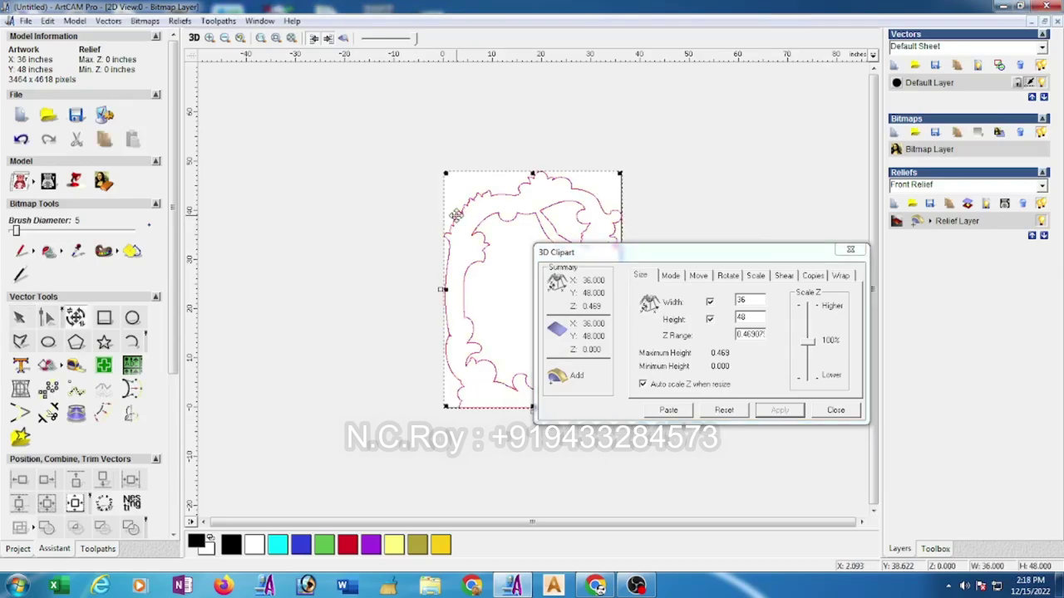
- Switch the model units to millimetres through Model > Set Size
{"action": "left_click", "coordinate": [81, 24]}
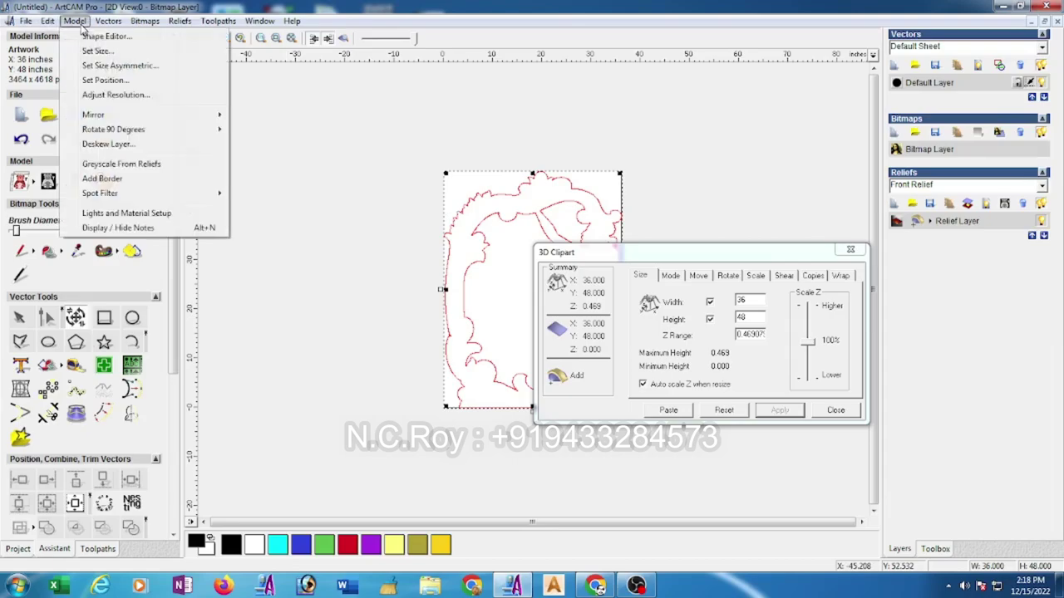
{"action": "left_click", "coordinate": [95, 51]}
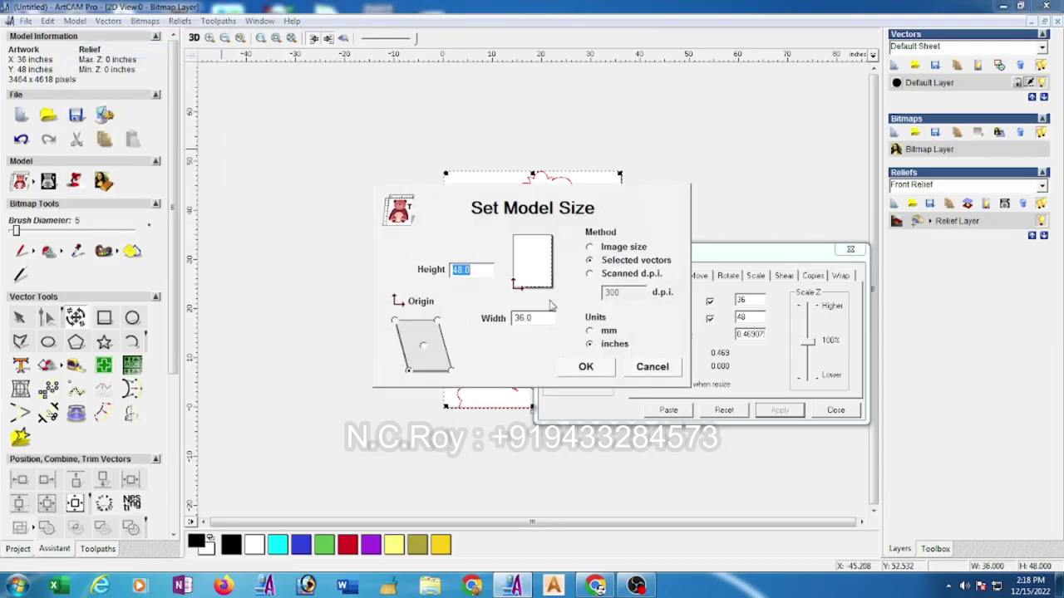
{"action": "left_click", "coordinate": [590, 331]}
{"action": "left_click", "coordinate": [598, 371]}
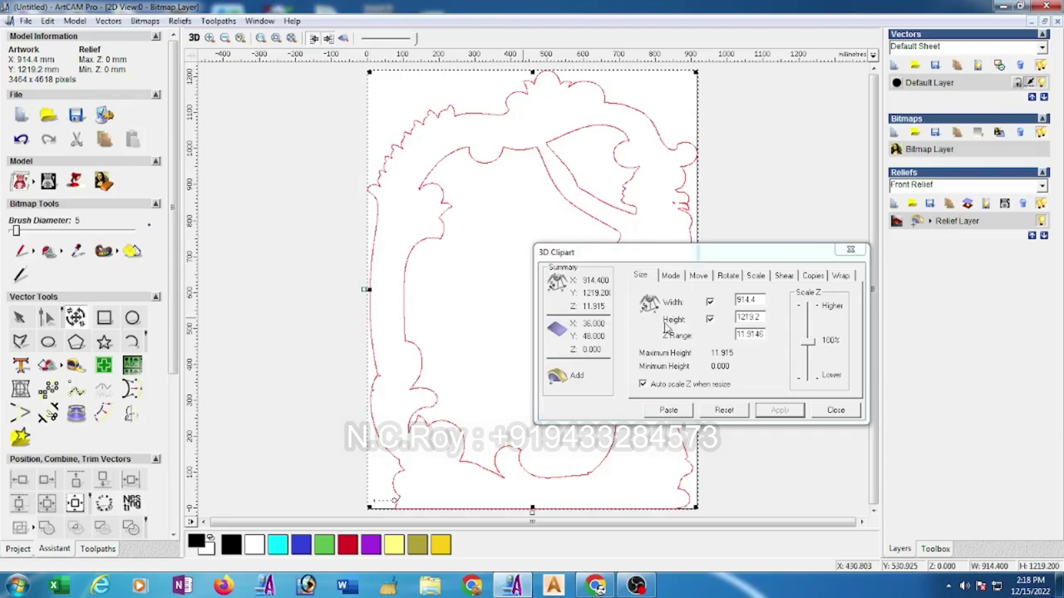
- Set the frame relief's Z range to 15 mm and close the clipart dialog
{"action": "left_click_drag", "start_coordinate": [764, 334], "coordinate": [742, 337]}
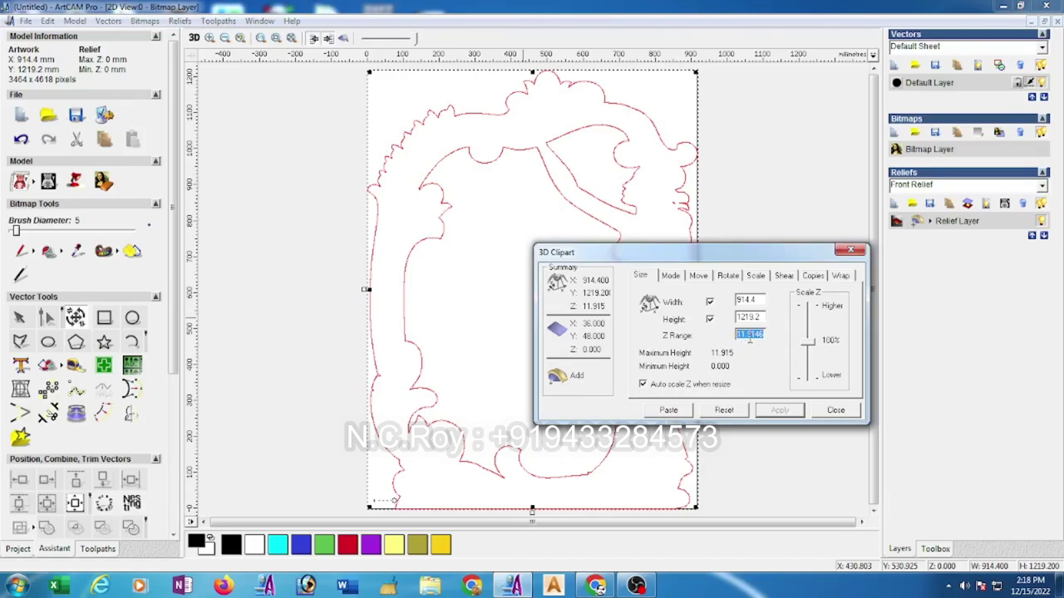
{"action": "type", "text": "15"}
{"action": "left_click", "coordinate": [785, 410]}
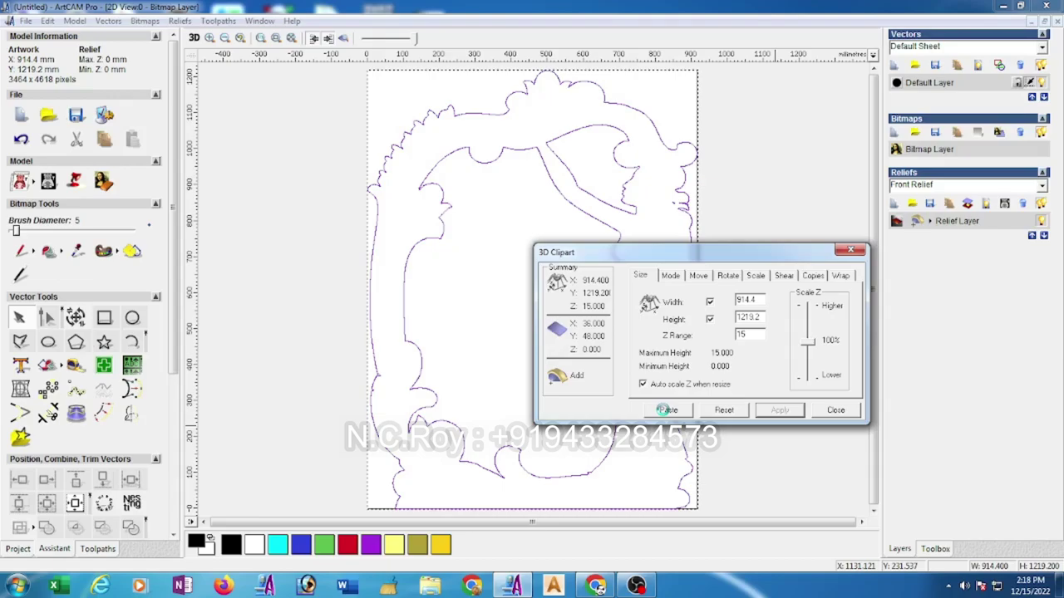
{"action": "left_click", "coordinate": [840, 414]}
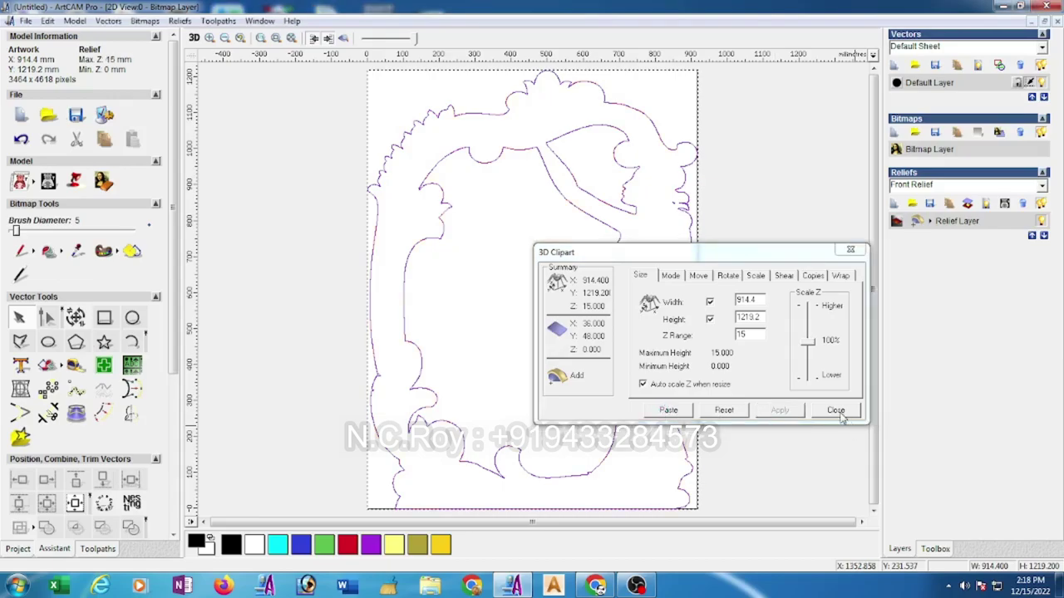
{"action": "left_click", "coordinate": [837, 412]}
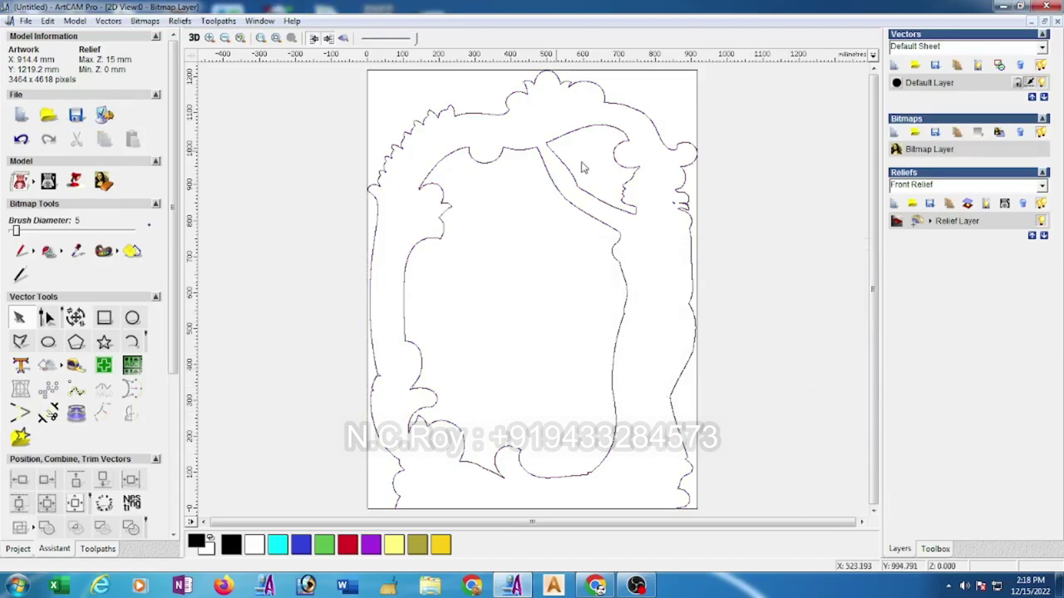
- Show the shaded relief, ungroup the clipart's outline vectors, and select the frame outlines
{"action": "left_click", "coordinate": [343, 41]}
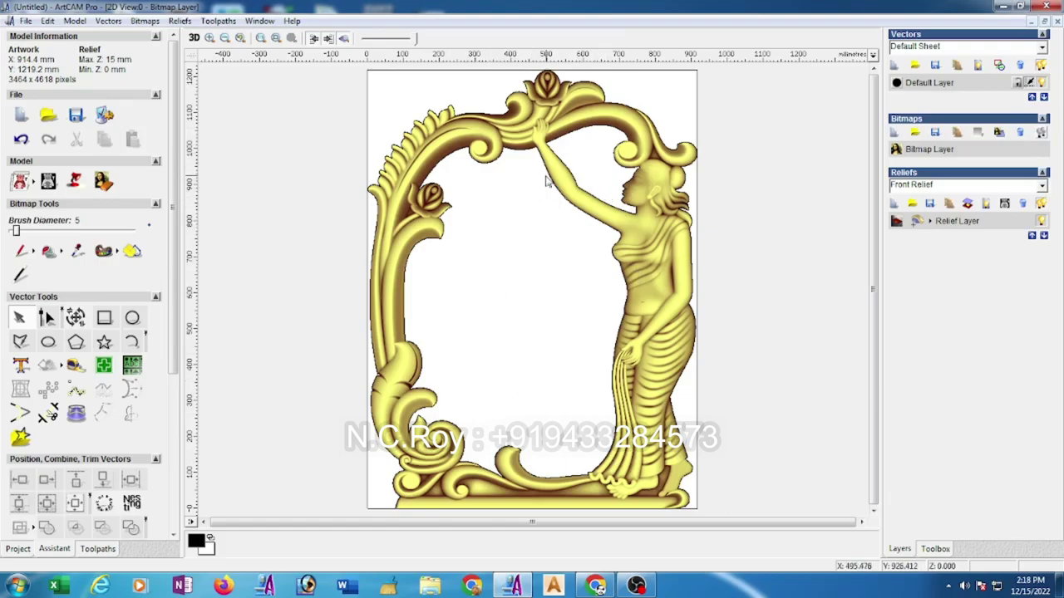
{"action": "left_click", "coordinate": [578, 192]}
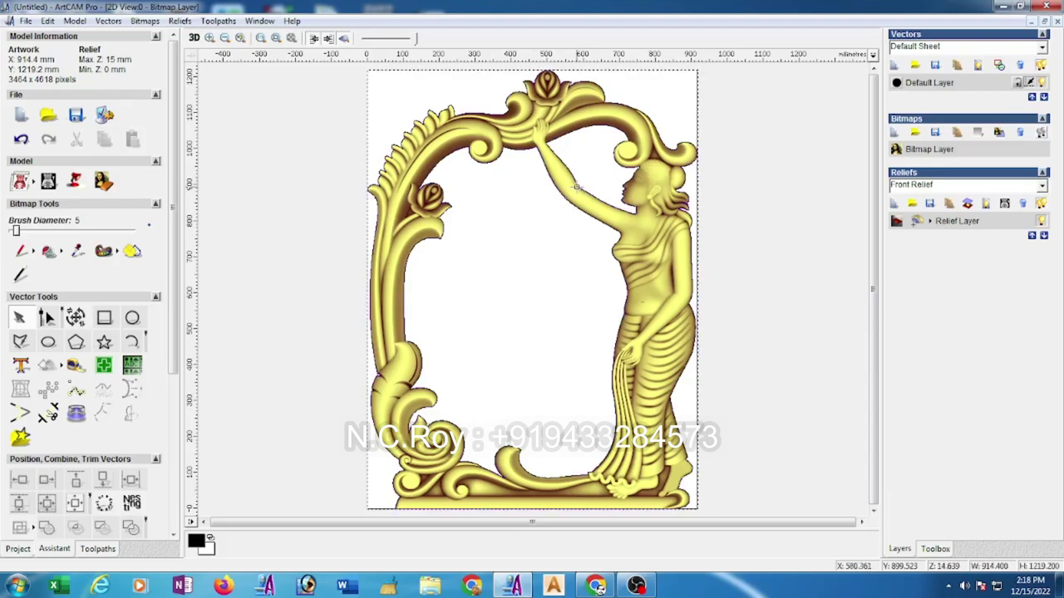
{"action": "right_click", "coordinate": [575, 188]}
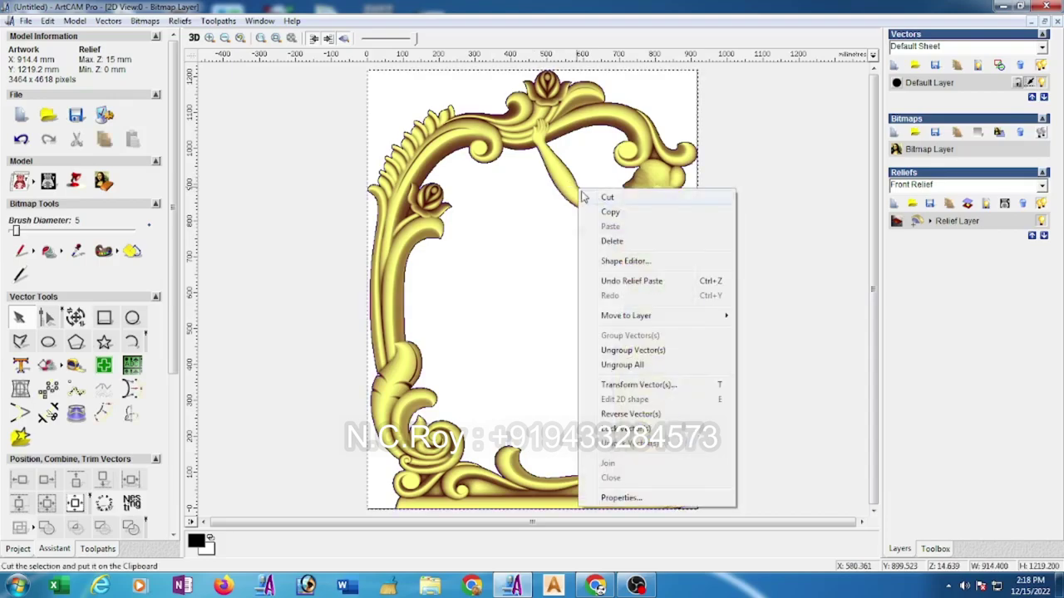
{"action": "left_click", "coordinate": [632, 363]}
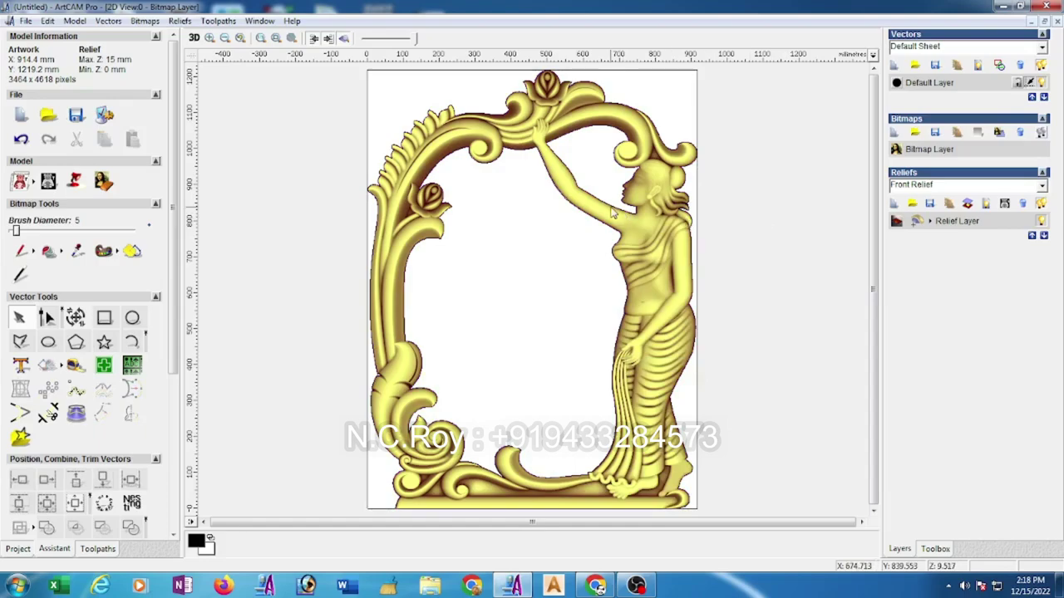
{"action": "left_click_drag", "start_coordinate": [545, 126], "coordinate": [640, 215]}
{"action": "left_click", "coordinate": [628, 287]}
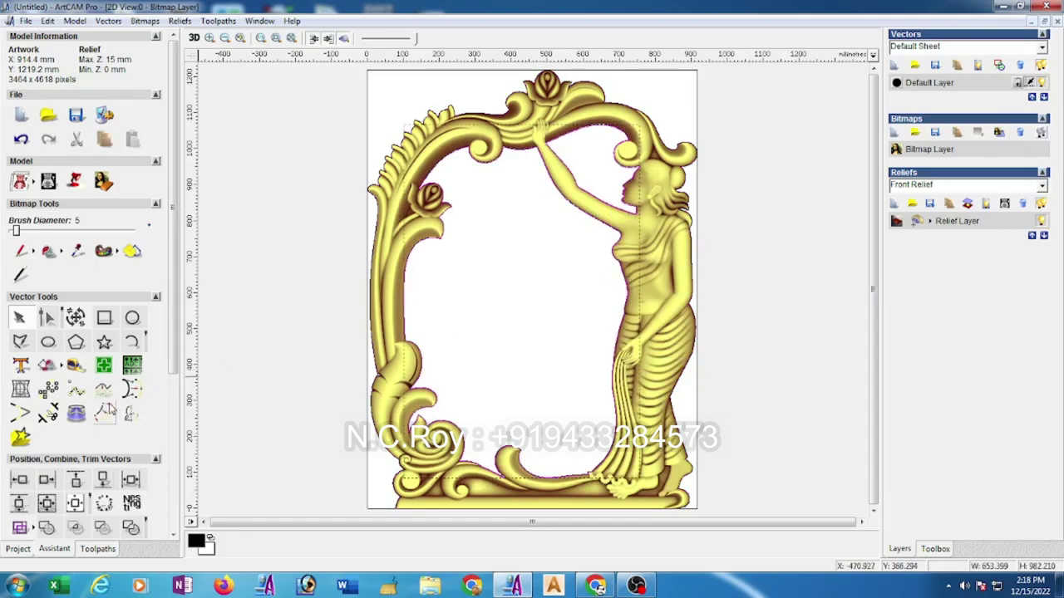
- Offset the selected opening outline inward by 25, then again at a new distance
{"action": "left_click", "coordinate": [105, 410]}
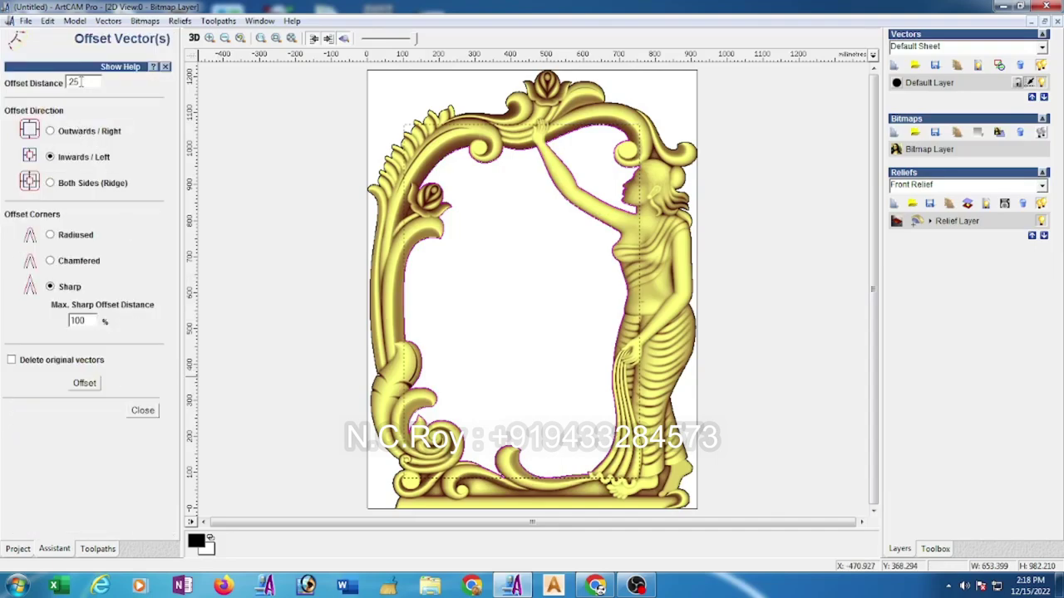
{"action": "left_click", "coordinate": [84, 388]}
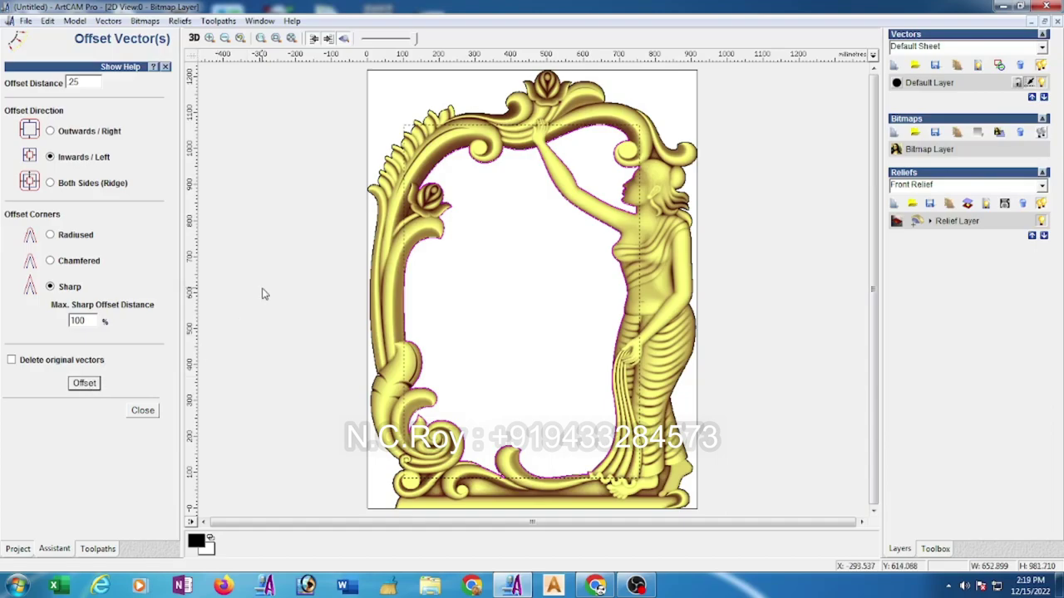
{"action": "scroll", "coordinate": [441, 245], "scroll_direction": "up", "scroll_amount": 3}
{"action": "scroll", "coordinate": [428, 272], "scroll_direction": "up", "scroll_amount": 3}
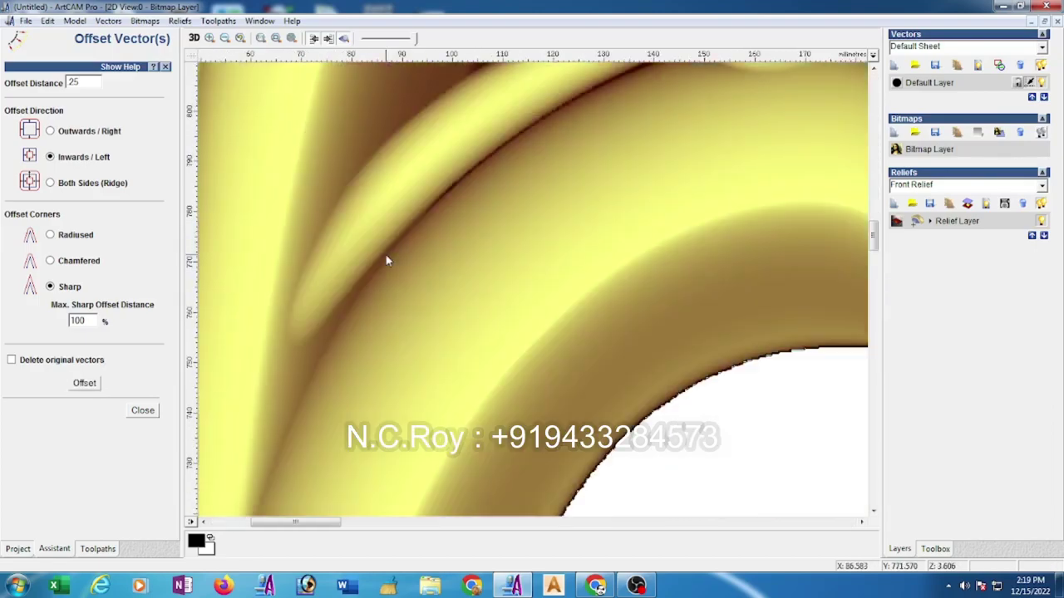
{"action": "scroll", "coordinate": [686, 278], "scroll_direction": "down", "scroll_amount": 3}
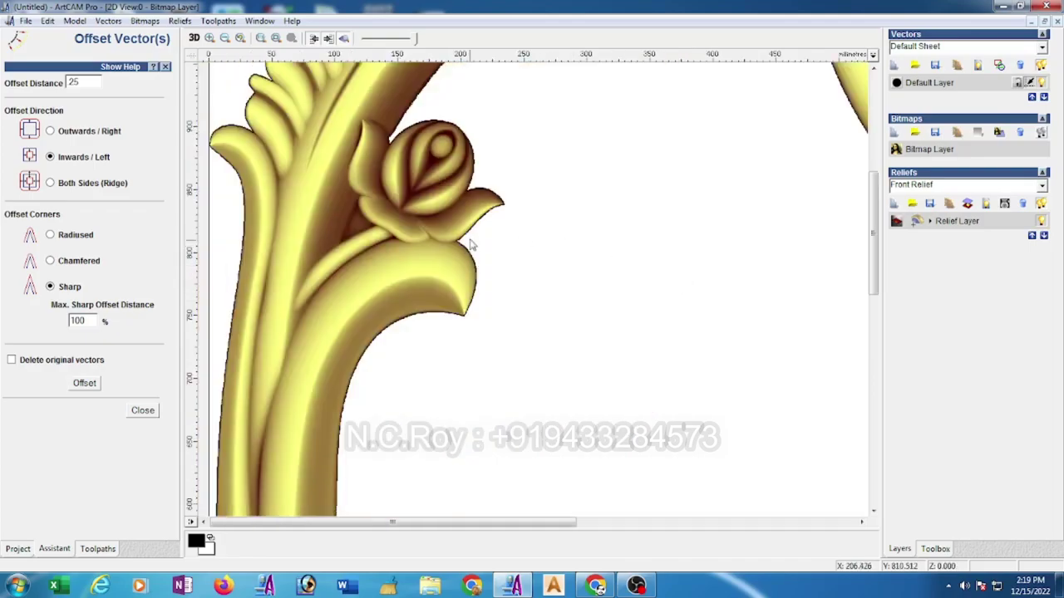
{"action": "scroll", "coordinate": [470, 254], "scroll_direction": "down", "scroll_amount": 2}
{"action": "scroll", "coordinate": [471, 259], "scroll_direction": "down", "scroll_amount": 2}
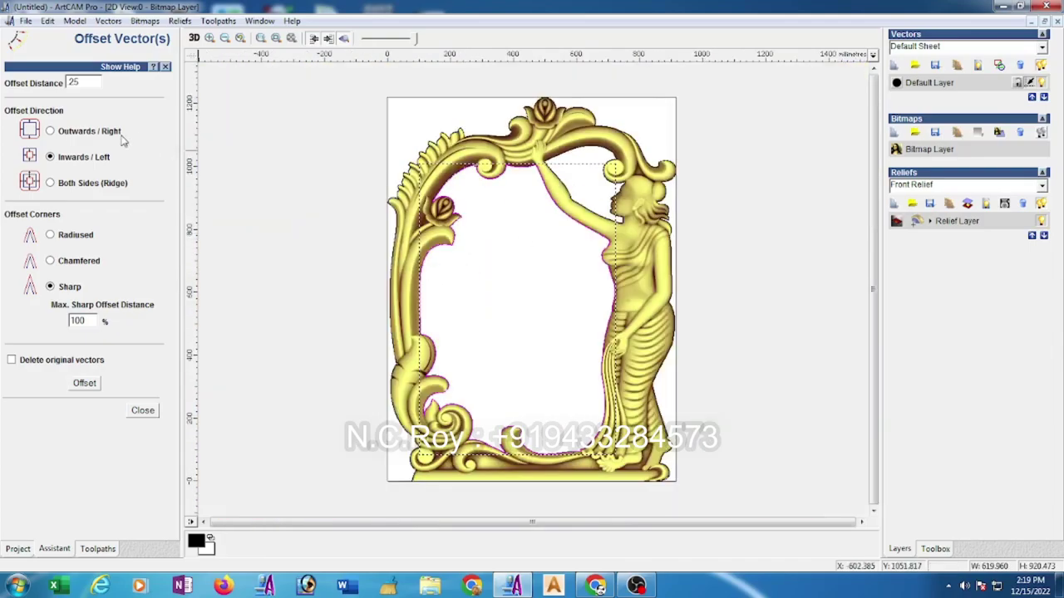
{"action": "left_click_drag", "start_coordinate": [84, 81], "coordinate": [4, 94]}
{"action": "type", "text": "6"}
{"action": "left_click", "coordinate": [94, 387]}
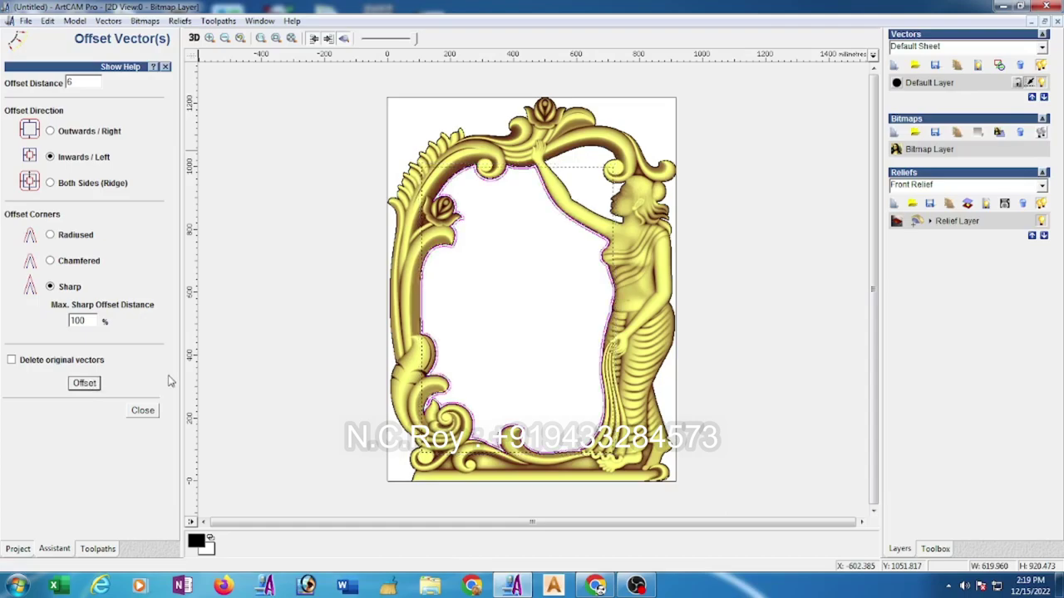
- Offset the arm outline inward, then add five 3 mm inward steps inside the arm-and-swirl outline
{"action": "left_click", "coordinate": [581, 208]}
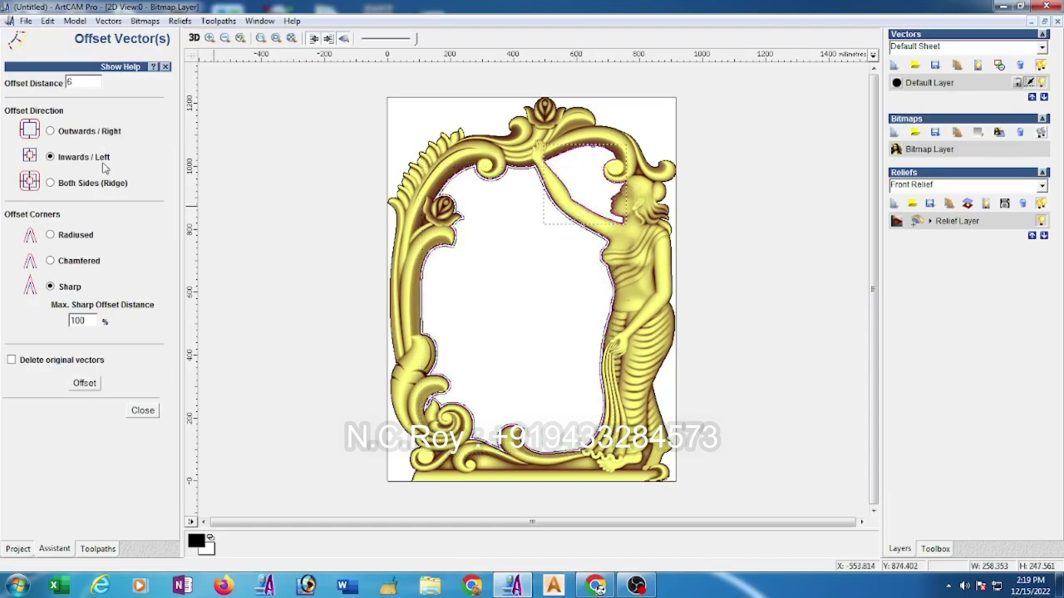
{"action": "left_click", "coordinate": [95, 383]}
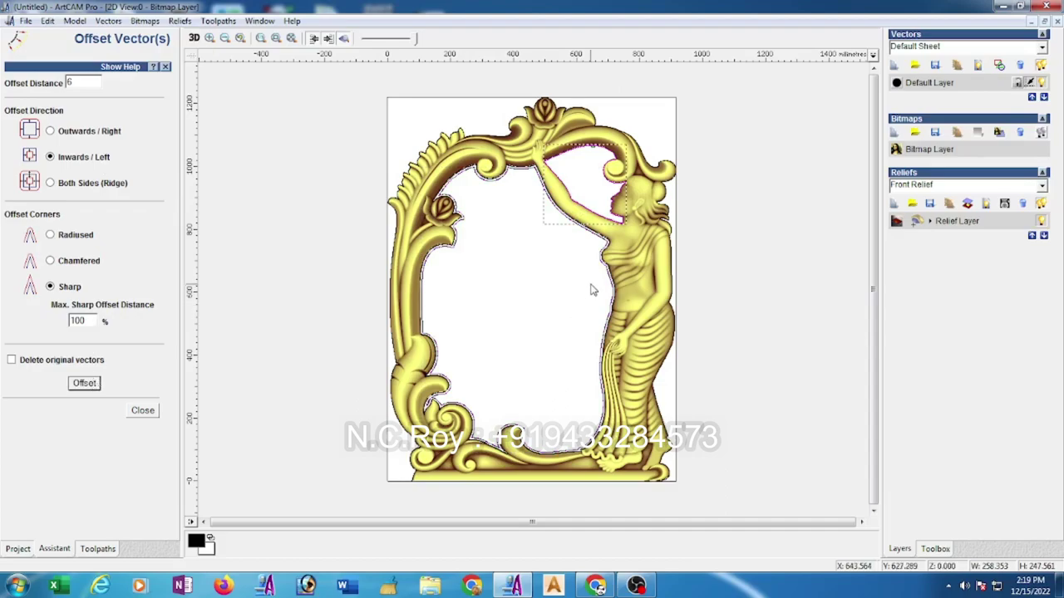
{"action": "scroll", "coordinate": [582, 179], "scroll_direction": "up", "scroll_amount": 3}
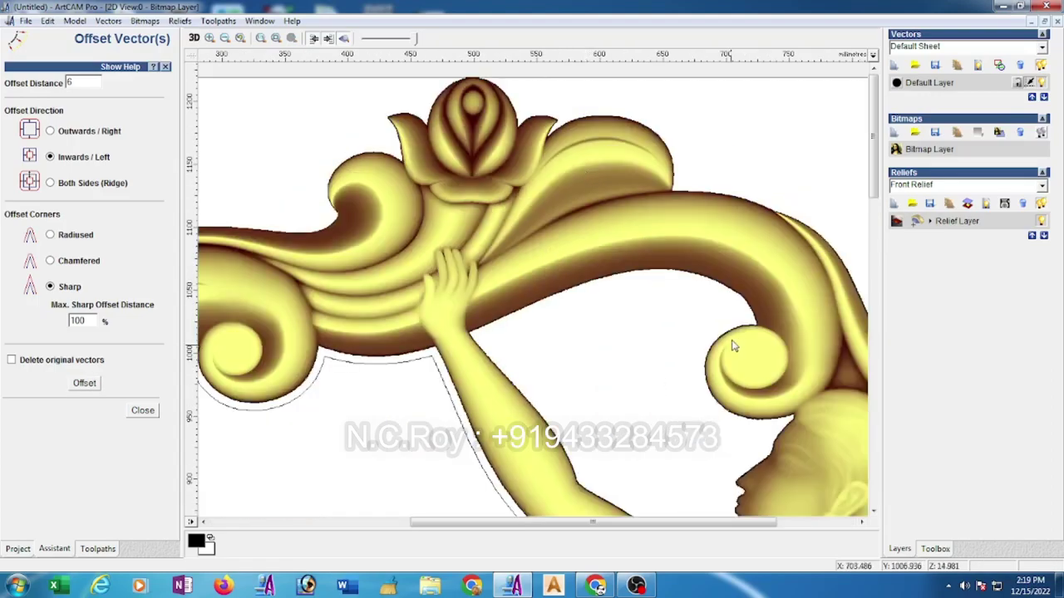
{"action": "left_click", "coordinate": [716, 402]}
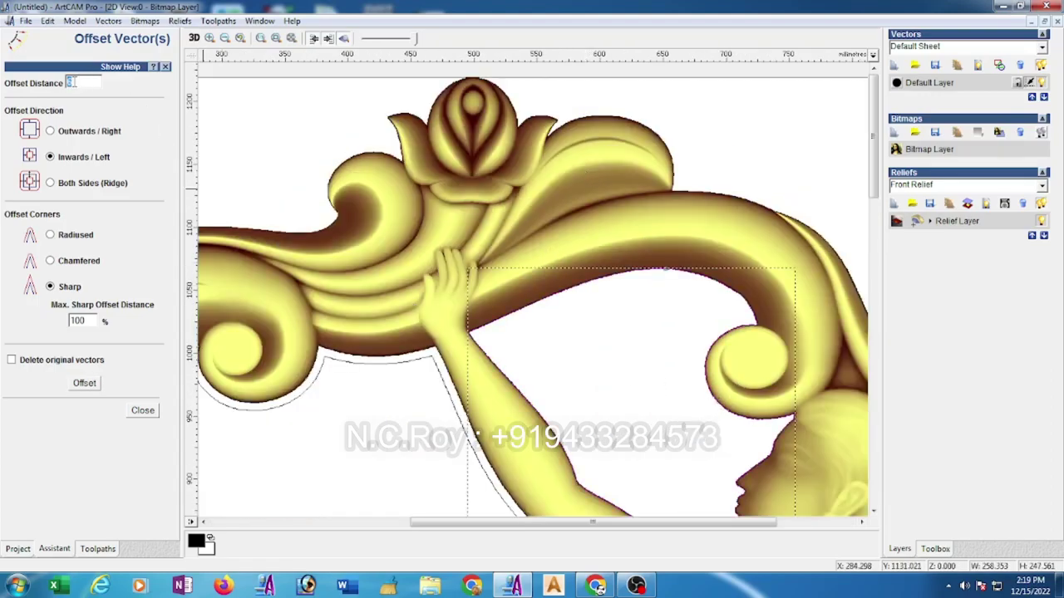
{"action": "left_click", "coordinate": [90, 388]}
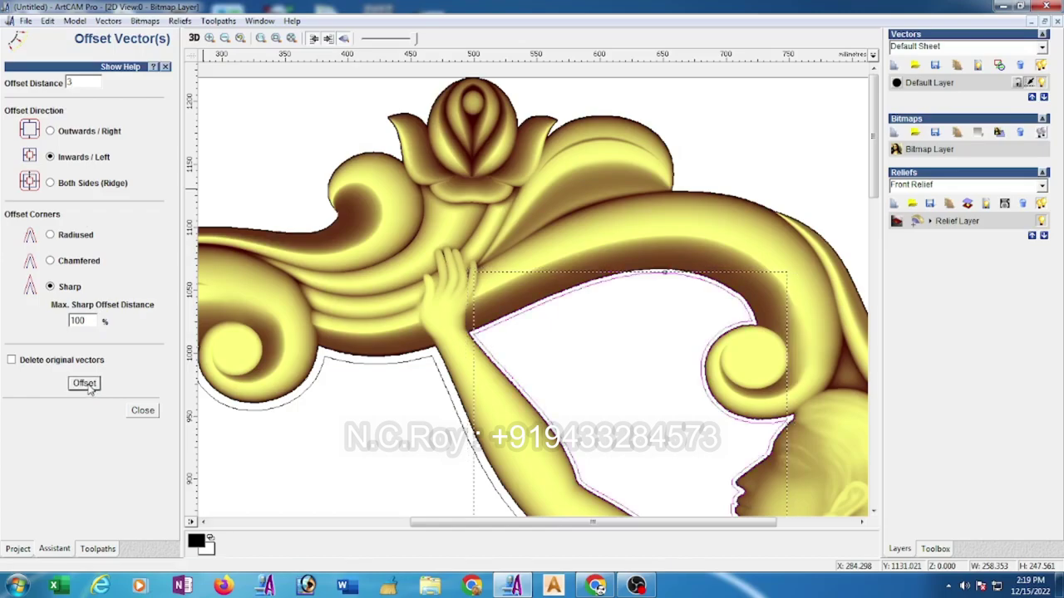
{"action": "left_click", "coordinate": [84, 383]}
{"action": "left_click", "coordinate": [84, 383]}
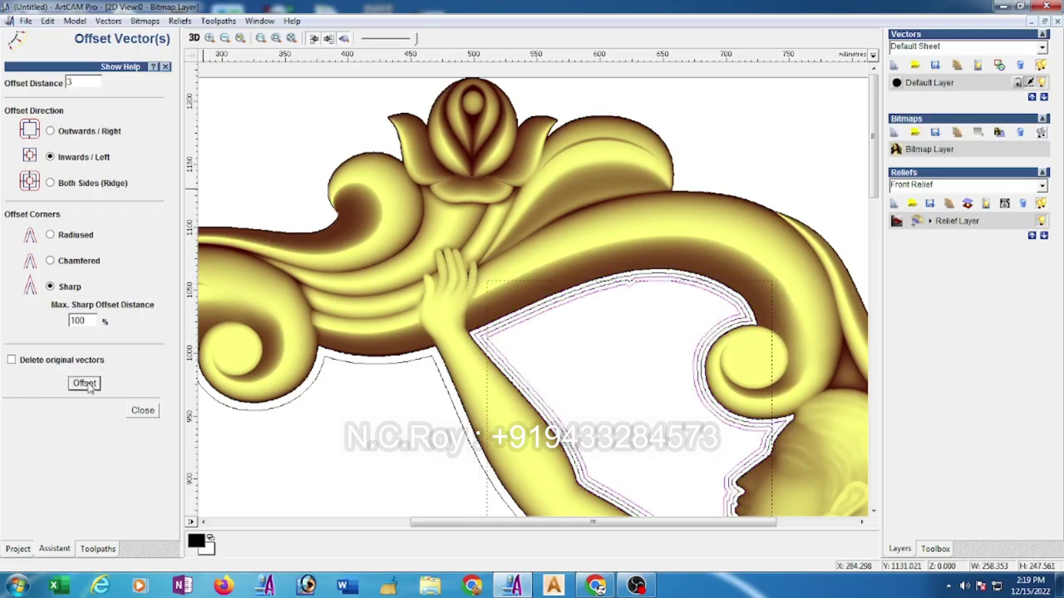
{"action": "left_click", "coordinate": [84, 383]}
{"action": "left_click", "coordinate": [84, 383]}
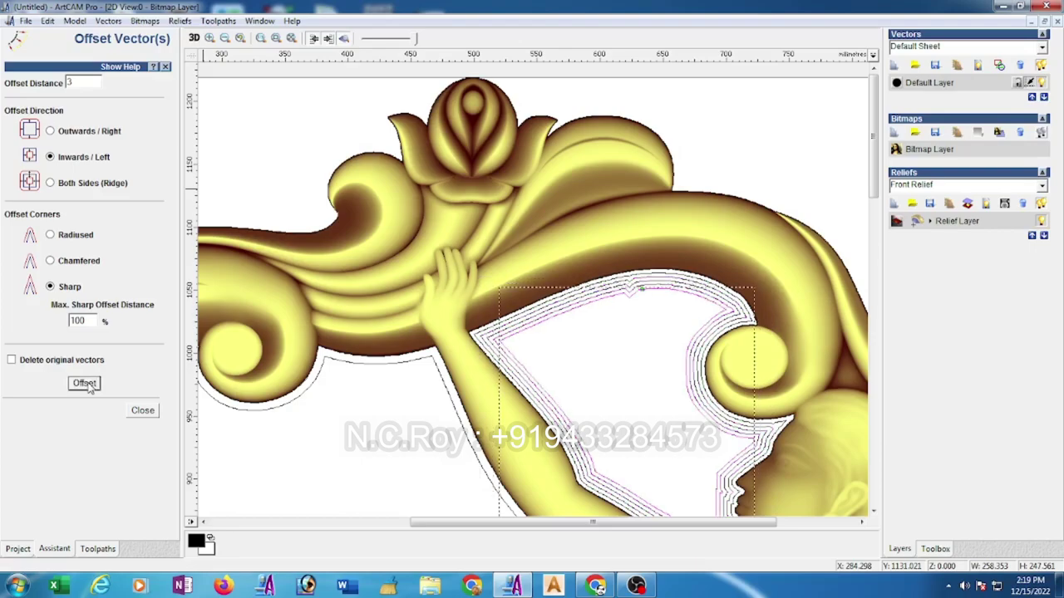
- Check the new offsets and add three more 3 mm offsets inside the innermost outline
{"action": "left_click", "coordinate": [595, 381]}
{"action": "left_click", "coordinate": [533, 407]}
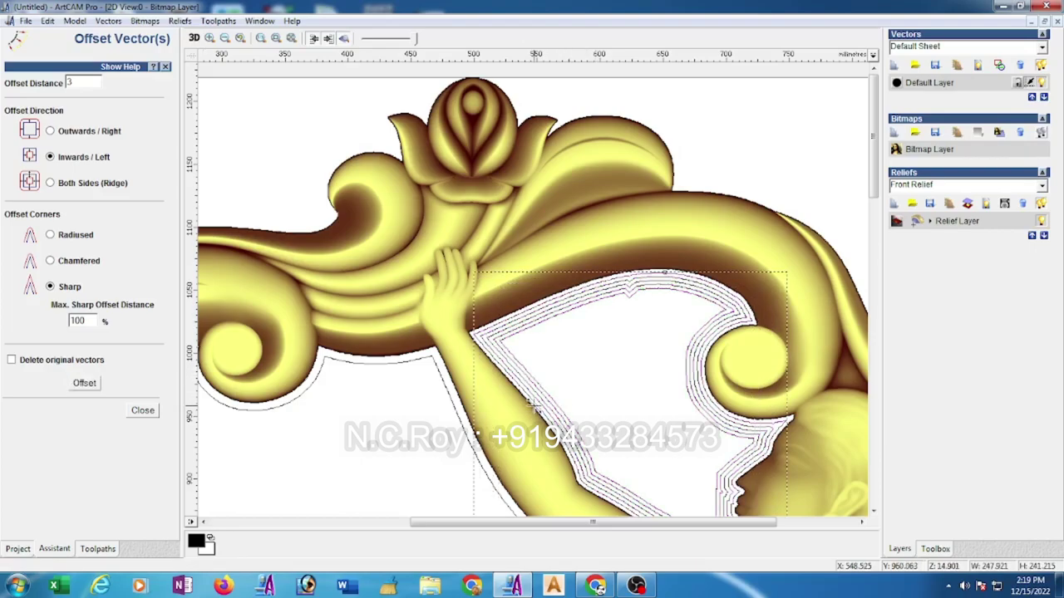
{"action": "left_click", "coordinate": [536, 405]}
{"action": "left_click", "coordinate": [541, 402]}
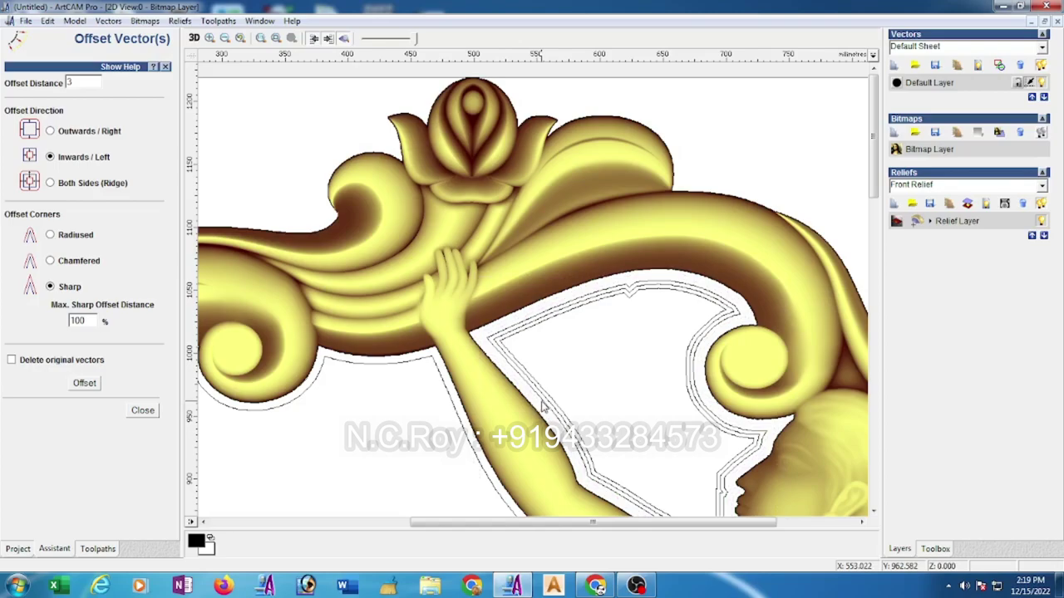
{"action": "left_click", "coordinate": [541, 402]}
{"action": "left_click", "coordinate": [544, 404]}
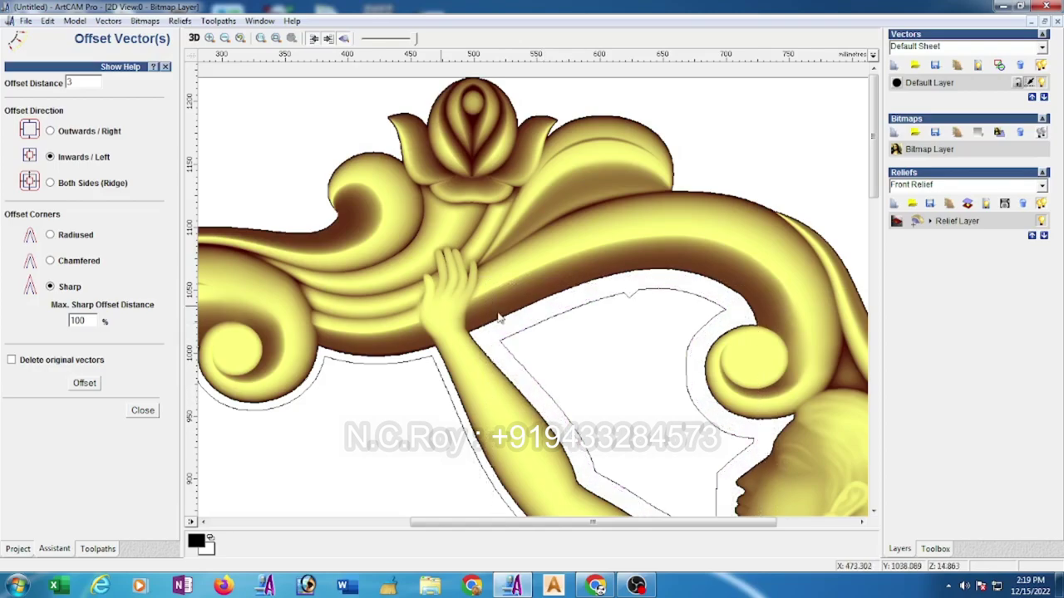
{"action": "left_click", "coordinate": [540, 416]}
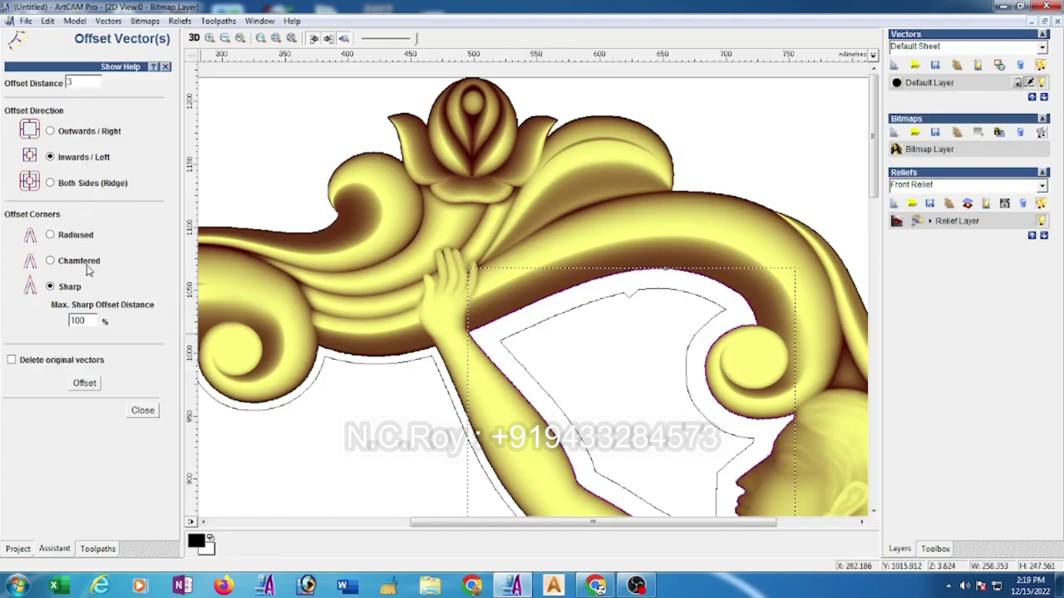
{"action": "left_click", "coordinate": [84, 384]}
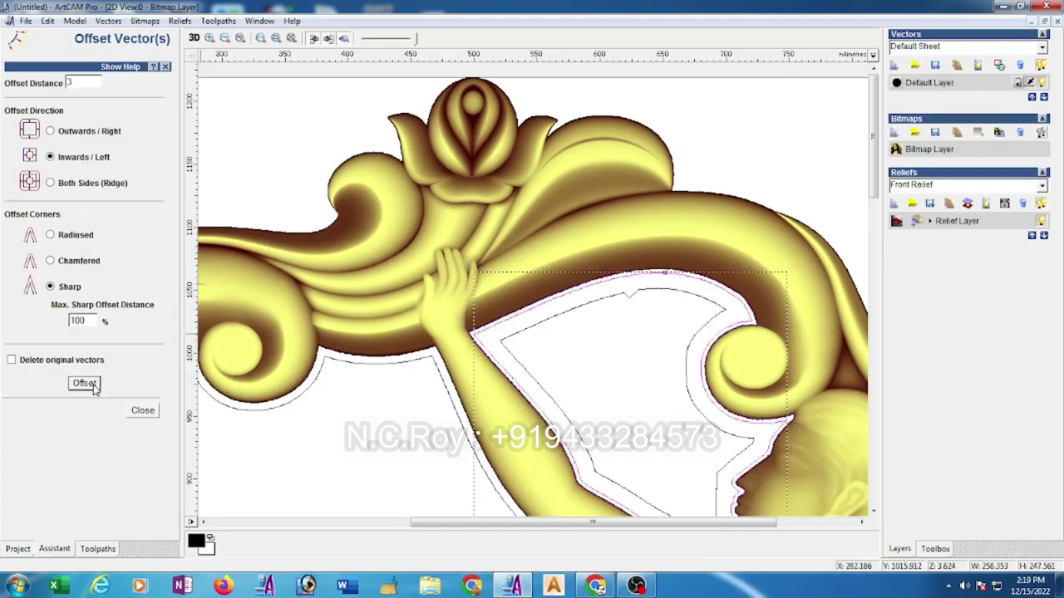
{"action": "left_click", "coordinate": [84, 384]}
{"action": "left_click", "coordinate": [83, 384]}
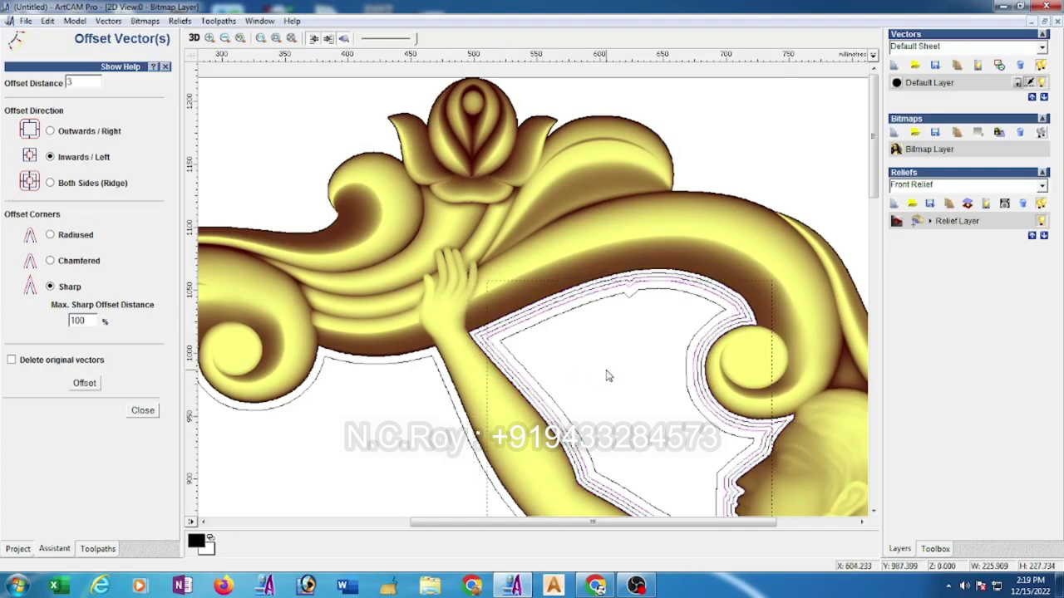
- Reselect the outlines, ending with the outer left outline selected
{"action": "left_click", "coordinate": [561, 424]}
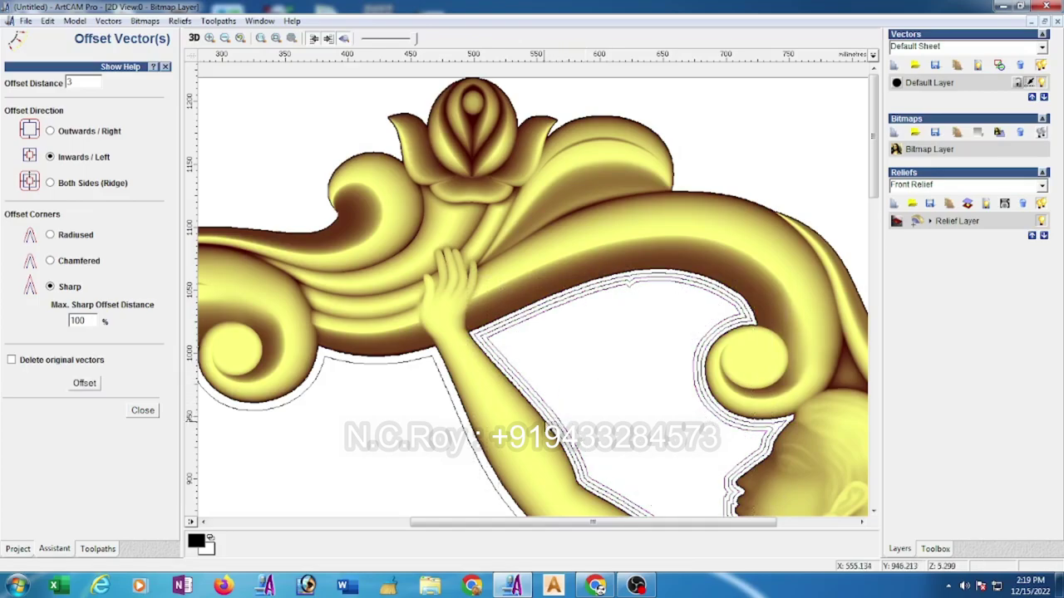
{"action": "left_click", "coordinate": [544, 417]}
{"action": "left_click", "coordinate": [542, 416]}
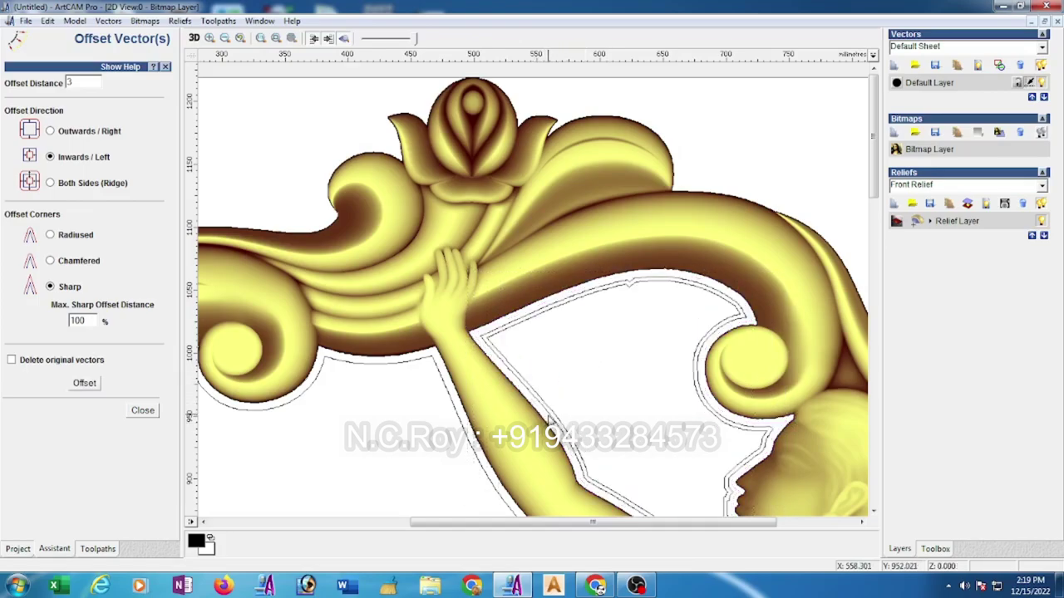
{"action": "left_click", "coordinate": [468, 436]}
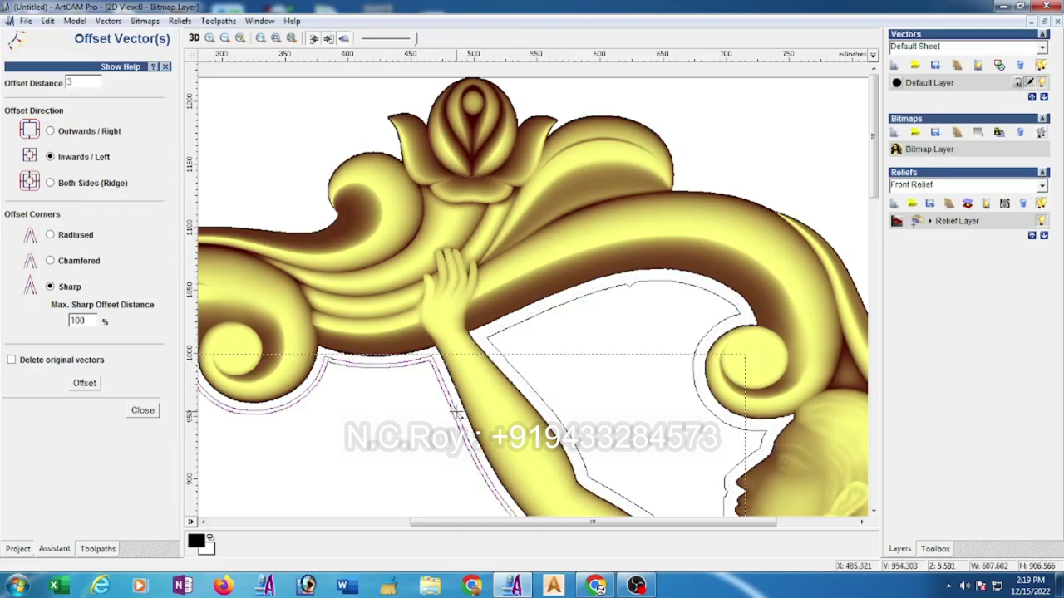
{"action": "scroll", "coordinate": [462, 415], "scroll_direction": "down", "scroll_amount": 5}
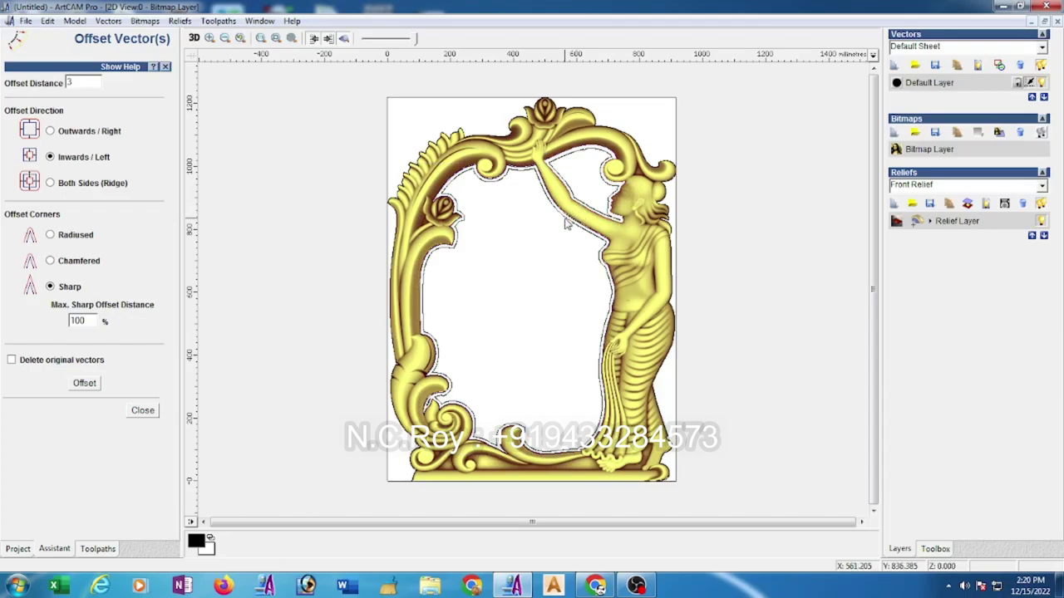
- Select the frame outline and page border rectangle and adjust them in the shape editor
{"action": "left_click", "coordinate": [569, 218]}
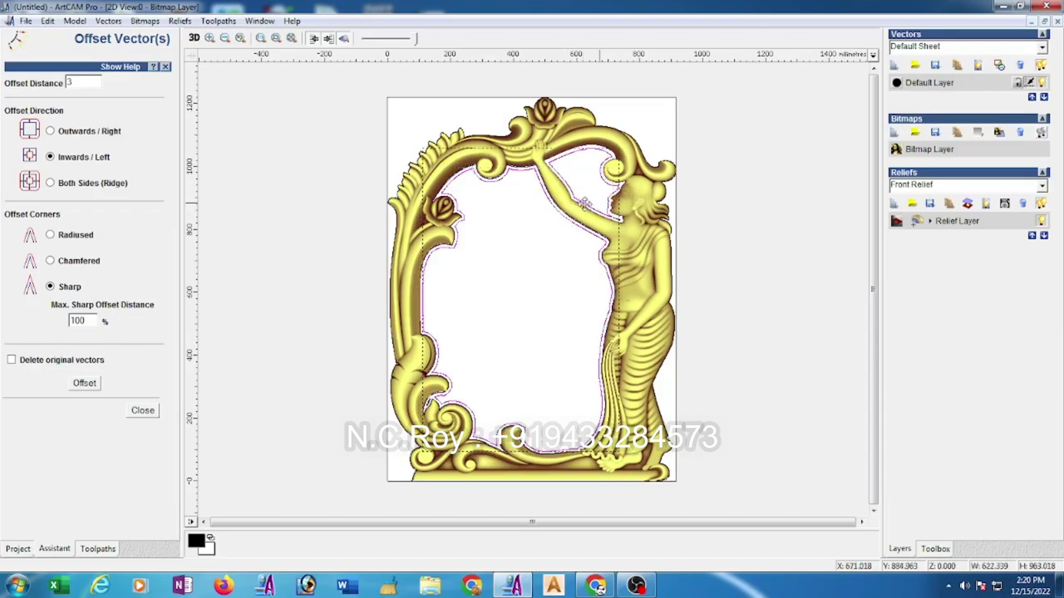
{"action": "left_click", "coordinate": [672, 197], "text": "shift"}
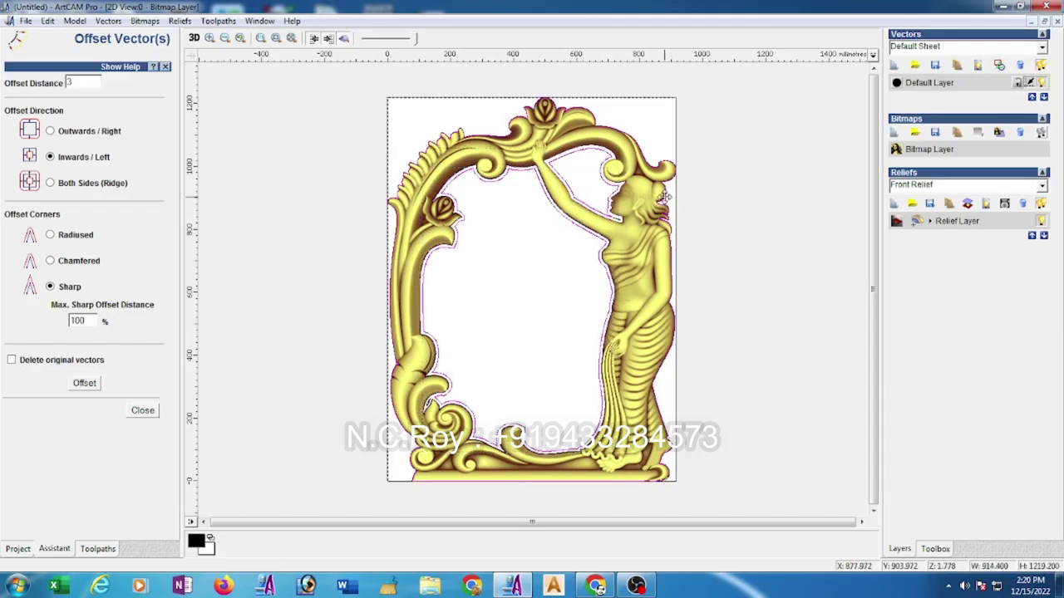
{"action": "right_click", "coordinate": [673, 200]}
{"action": "left_click", "coordinate": [718, 273]}
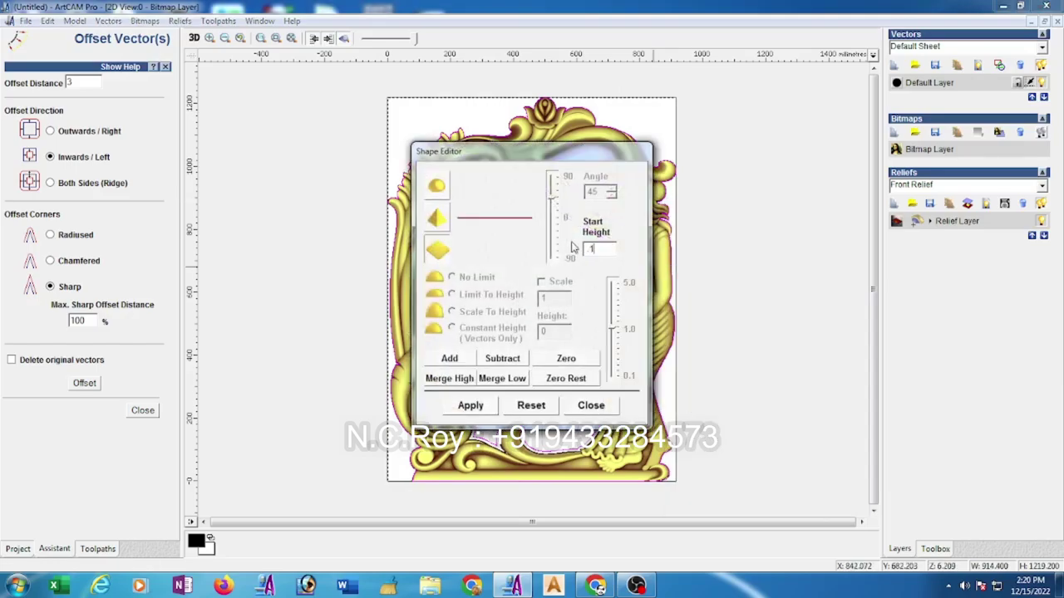
{"action": "type", "text": "0."}
{"action": "left_click", "coordinate": [464, 378]}
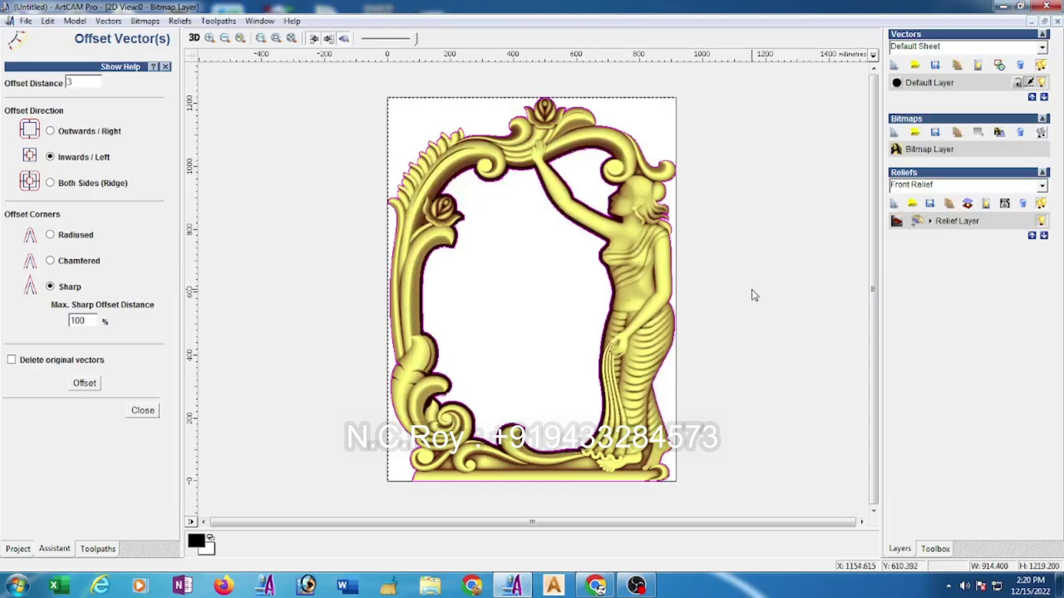
{"action": "left_click", "coordinate": [143, 411]}
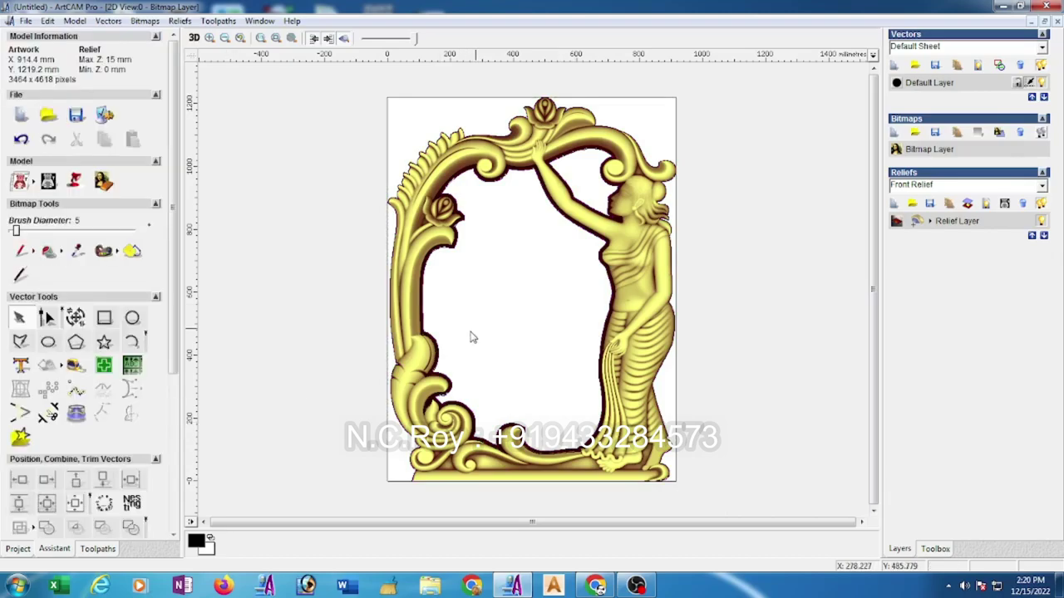
- Create a 5 mm inward, sharp-cornered offset of the selected outline
{"action": "left_click", "coordinate": [424, 315]}
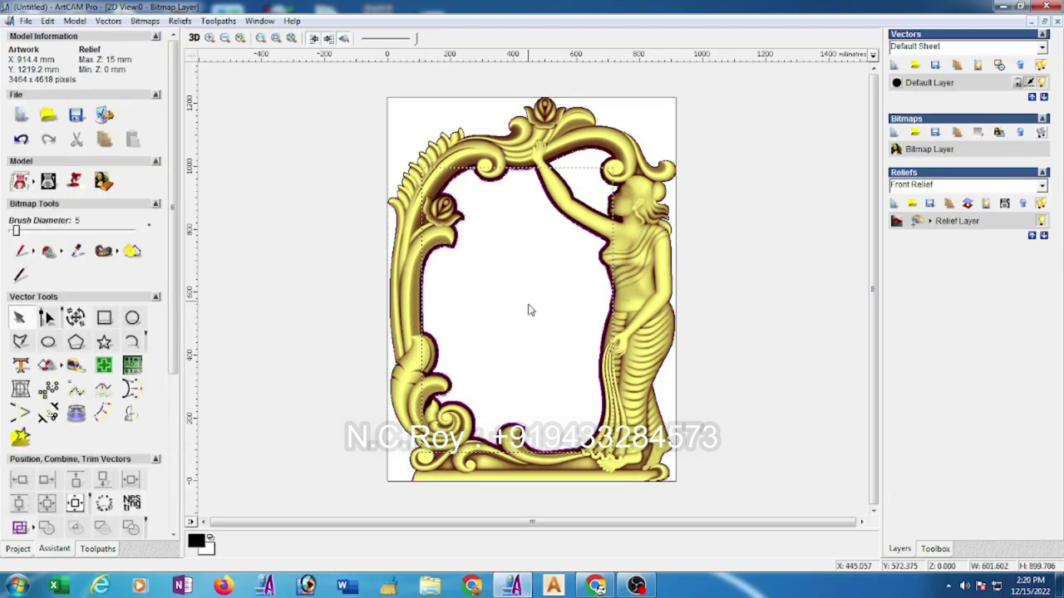
{"action": "left_click", "coordinate": [589, 207], "text": "shift"}
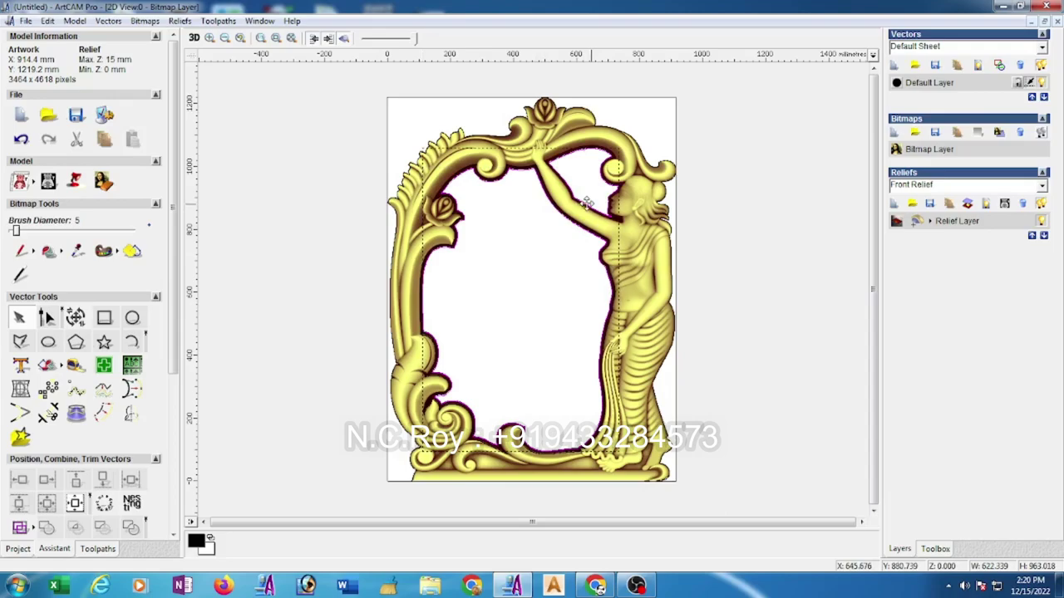
{"action": "left_click", "coordinate": [670, 202]}
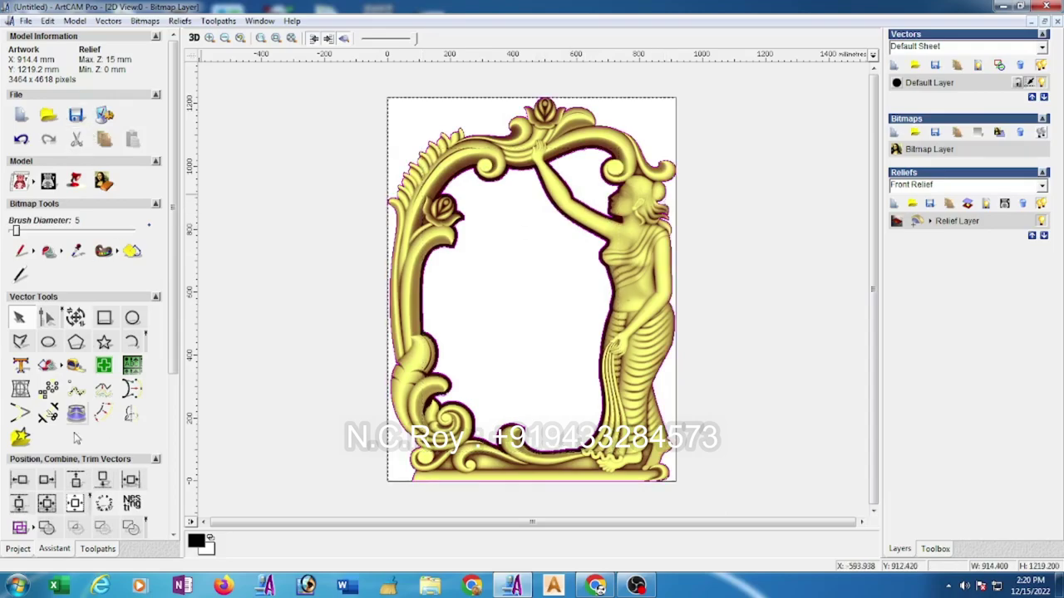
{"action": "left_click", "coordinate": [103, 413]}
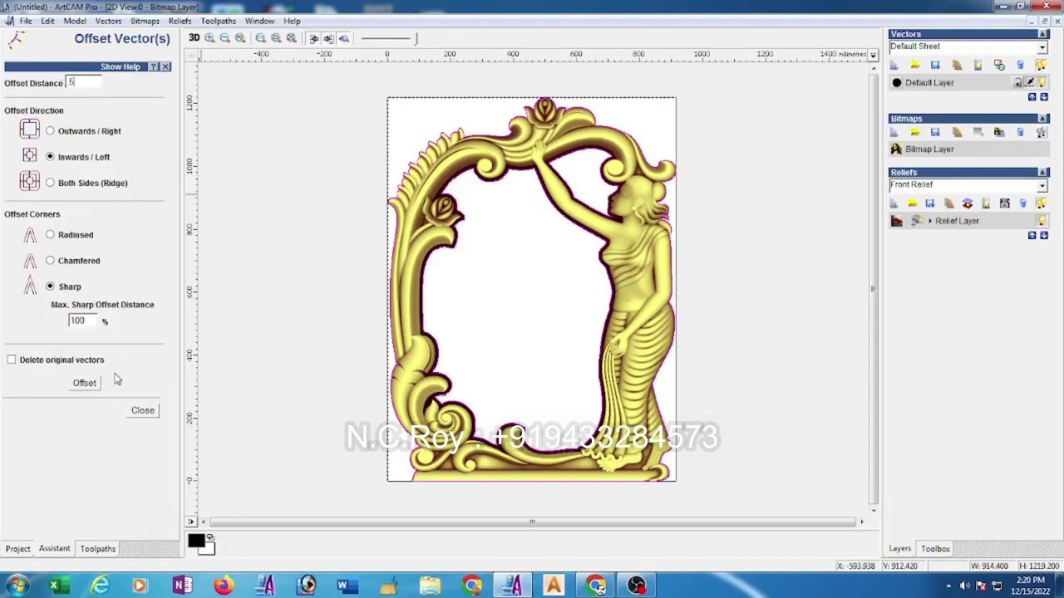
{"action": "left_click", "coordinate": [92, 384]}
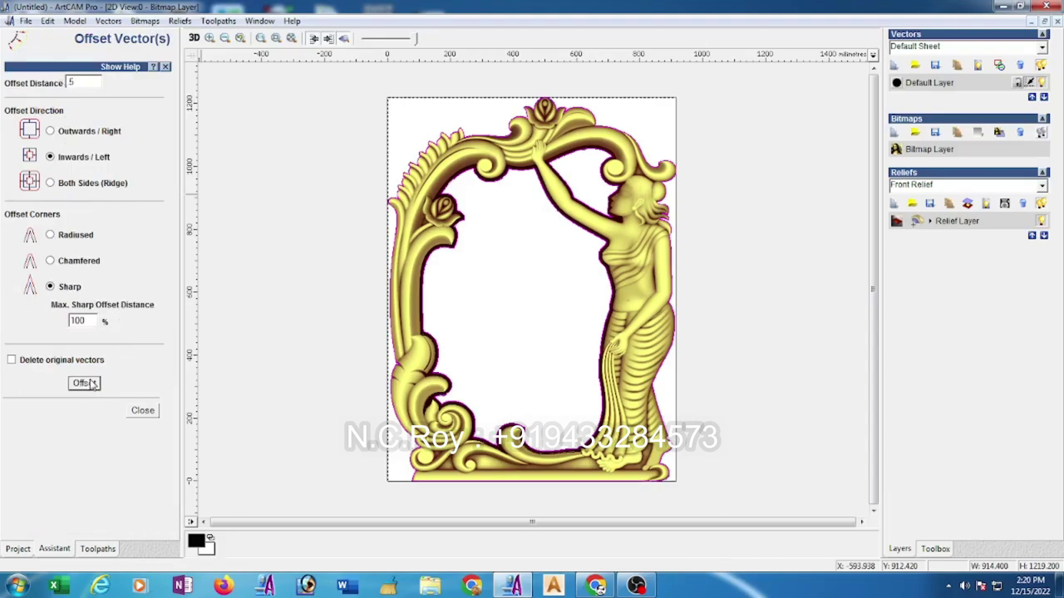
{"action": "left_click", "coordinate": [150, 412]}
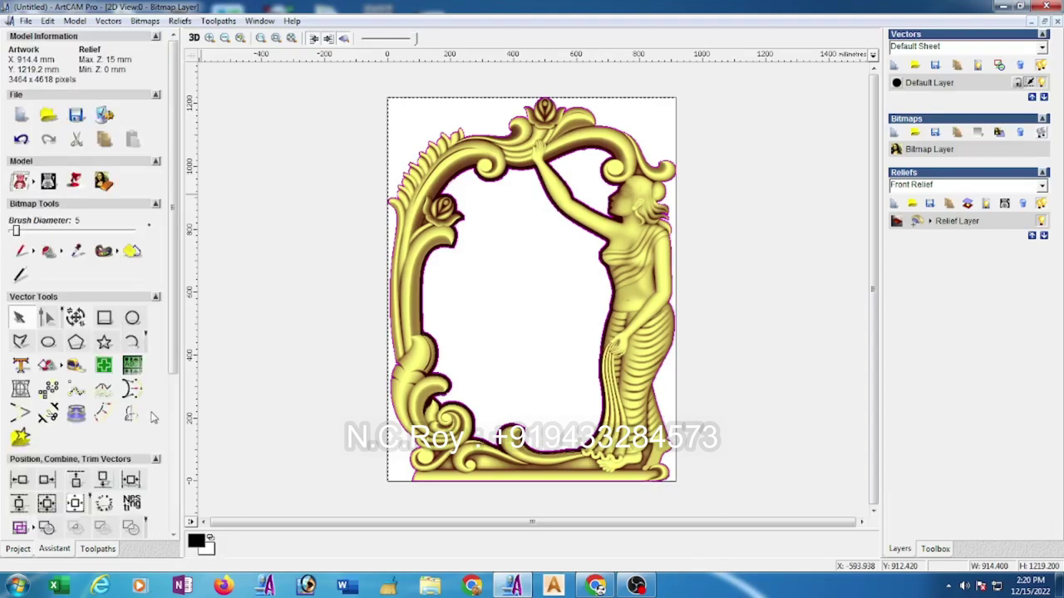
- Clear the selection, hide the Default Layer, and add a new vector layer
{"action": "left_click", "coordinate": [536, 302]}
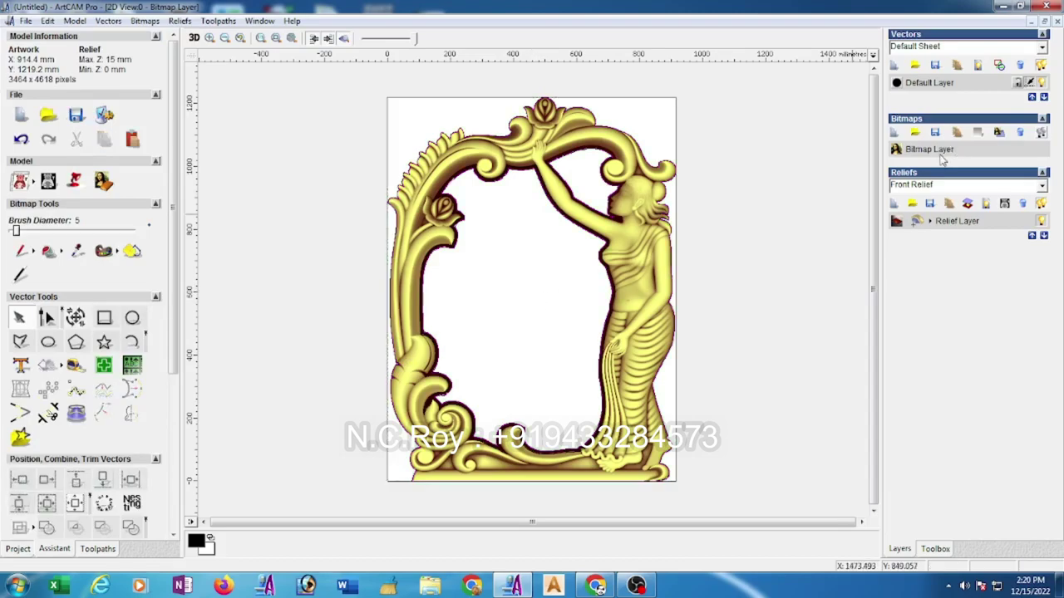
{"action": "left_click", "coordinate": [1040, 84]}
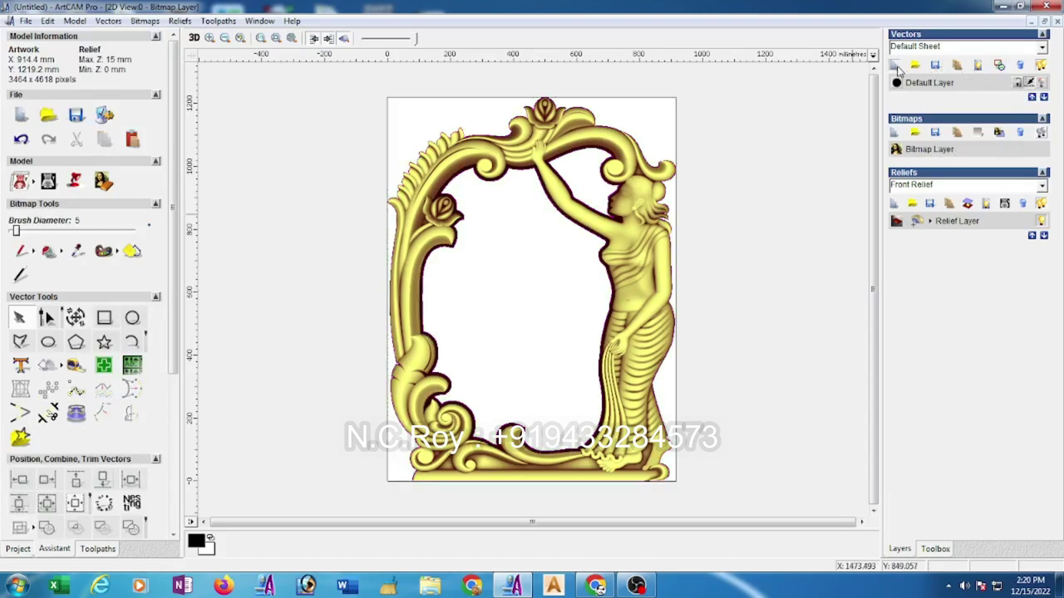
{"action": "left_click", "coordinate": [896, 66]}
{"action": "key", "text": "ctrl+v"}
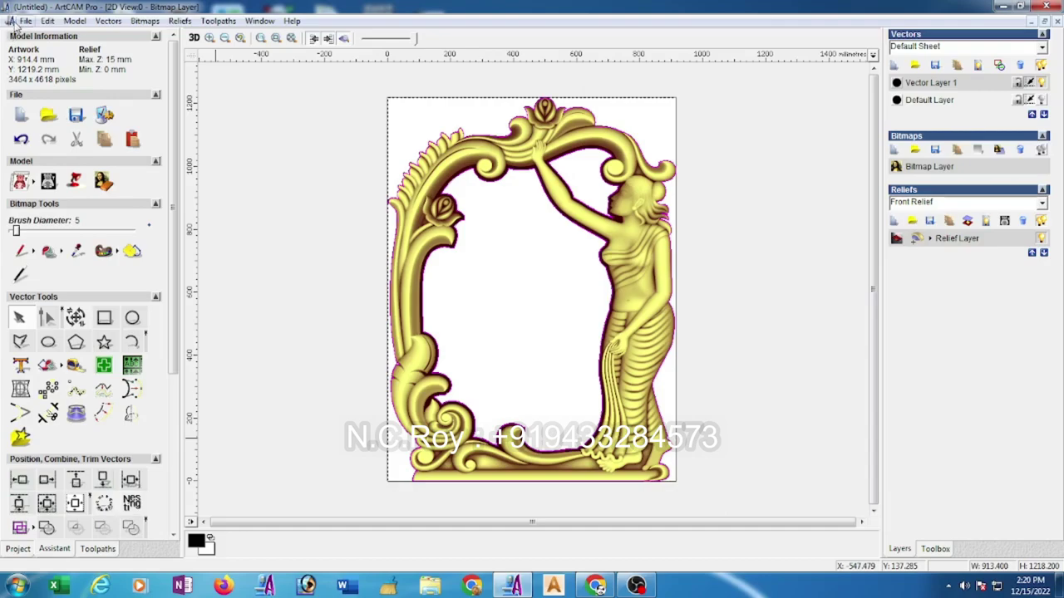
- Save the model as mirror inside a new Desktop folder named mirror
{"action": "left_click", "coordinate": [25, 21]}
{"action": "left_click", "coordinate": [54, 100]}
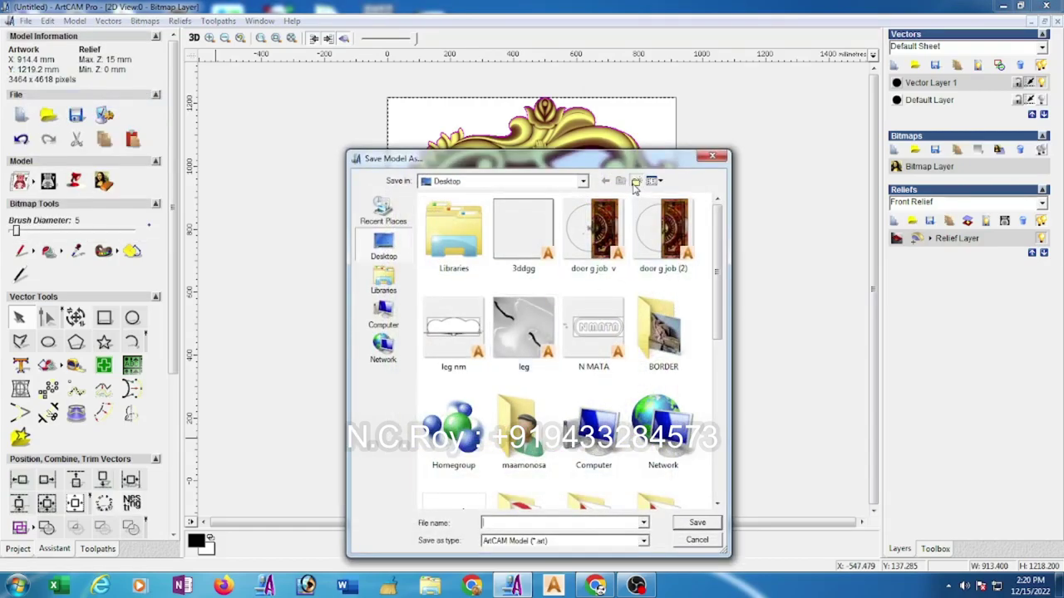
{"action": "left_click", "coordinate": [636, 180]}
{"action": "type", "text": "mi"}
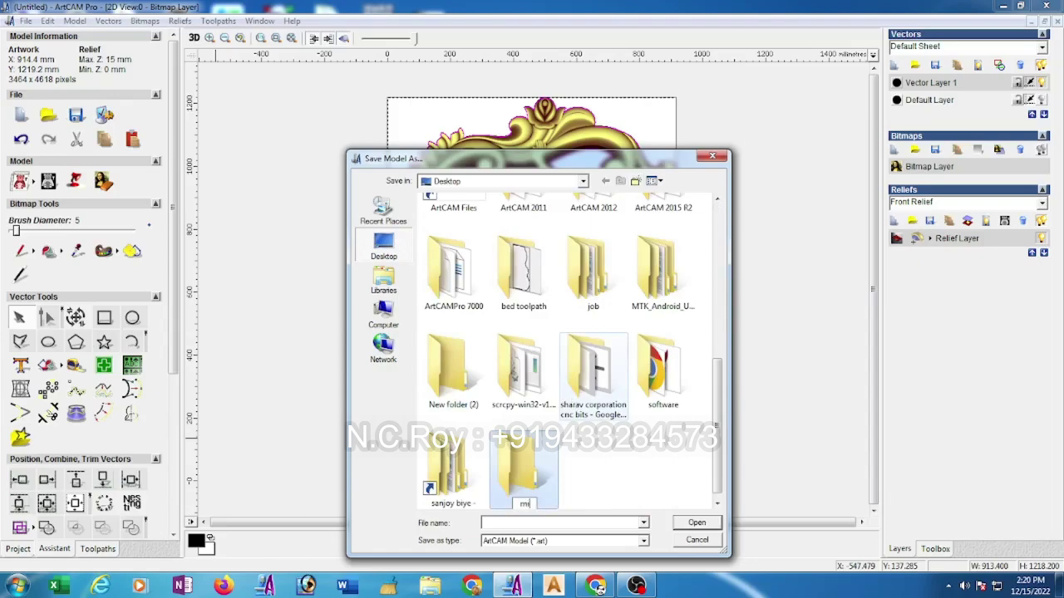
{"action": "type", "text": "rror"}
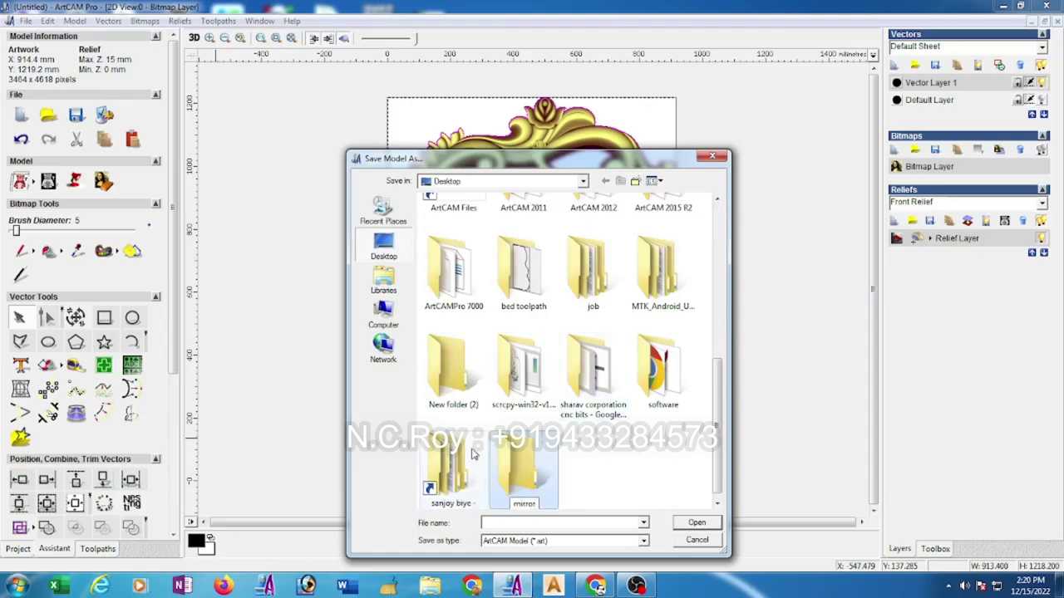
{"action": "double_click", "coordinate": [515, 464]}
{"action": "type", "text": "mirror"}
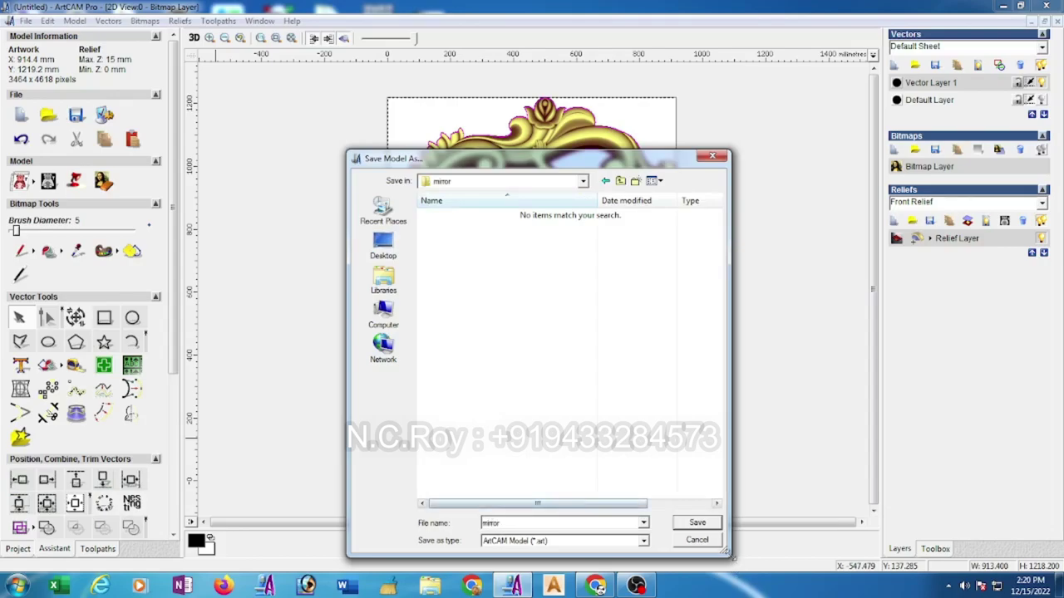
{"action": "left_click", "coordinate": [712, 523]}
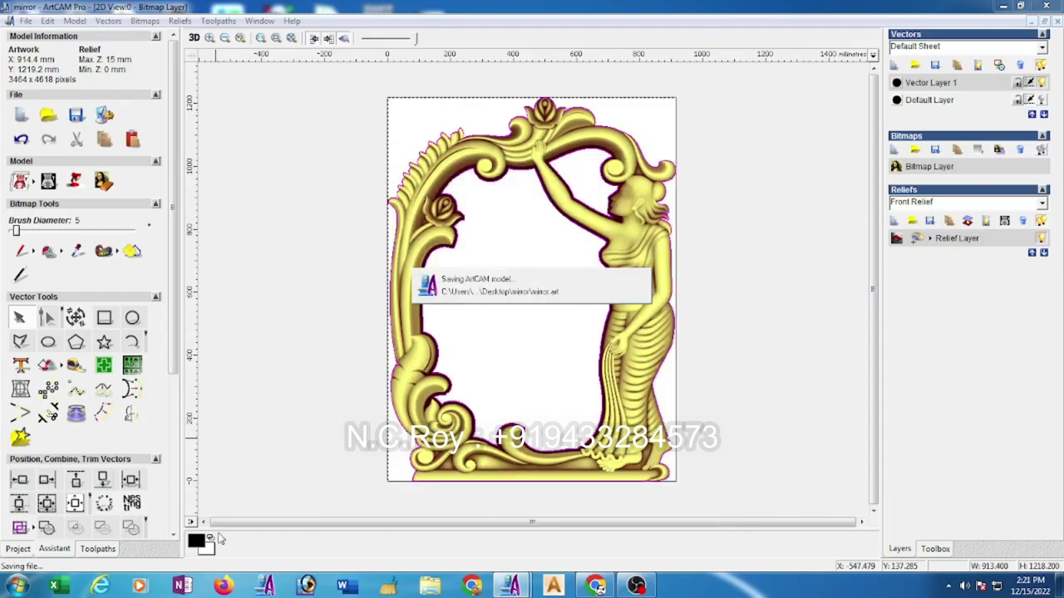
- Switch the left pane to the Toolpaths panel
{"action": "left_click", "coordinate": [97, 550]}
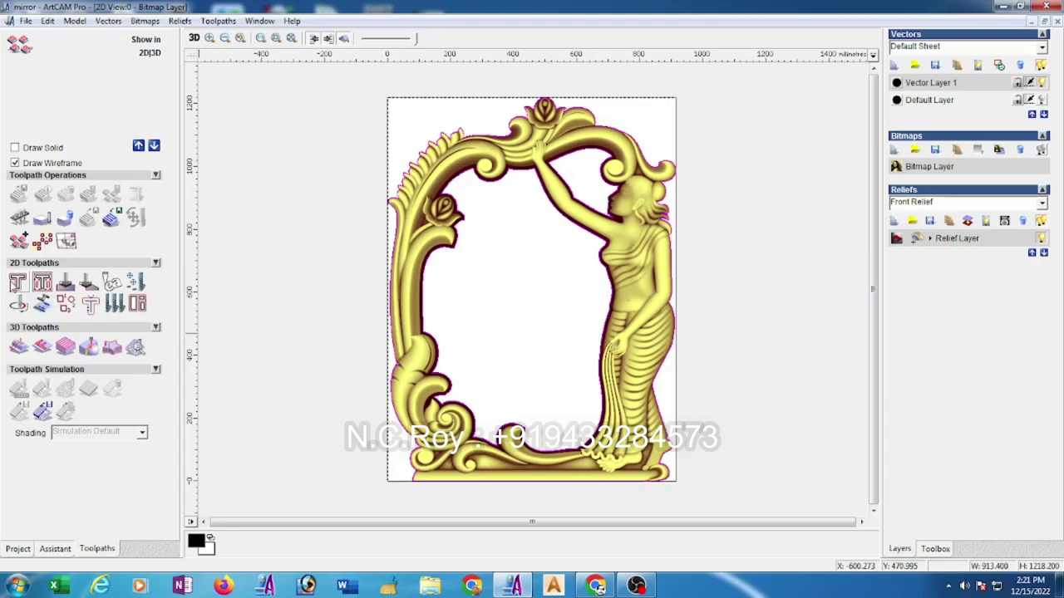
- Set up an inside 2D profile, 5 mm finish depth, with a 6 mm end mill at 0.5 stepdown
{"action": "left_click", "coordinate": [17, 282]}
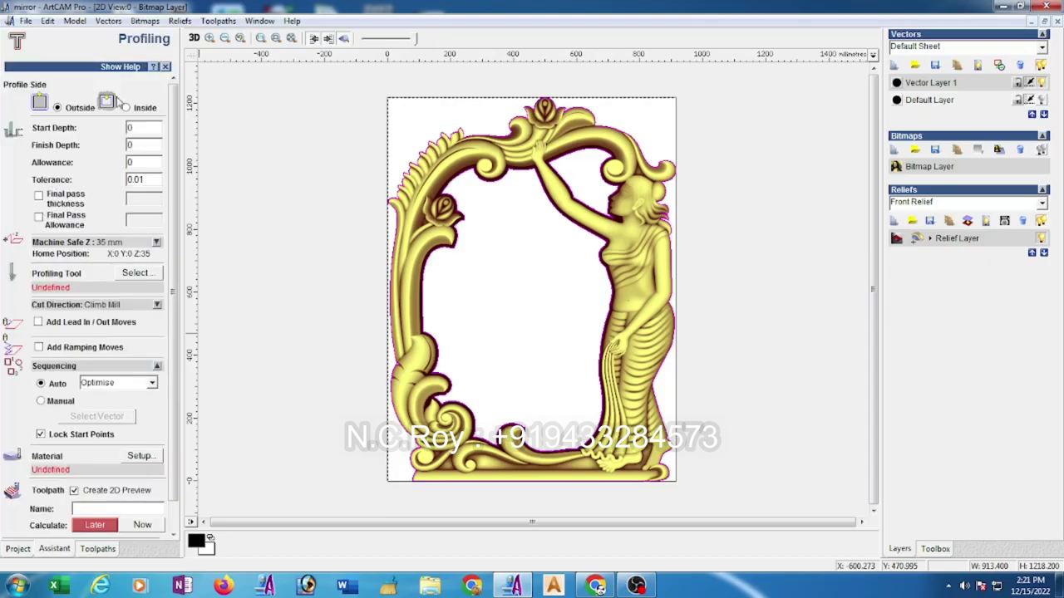
{"action": "left_click", "coordinate": [127, 108]}
{"action": "double_click", "coordinate": [141, 145]}
{"action": "type", "text": "5"}
{"action": "left_click", "coordinate": [140, 275]}
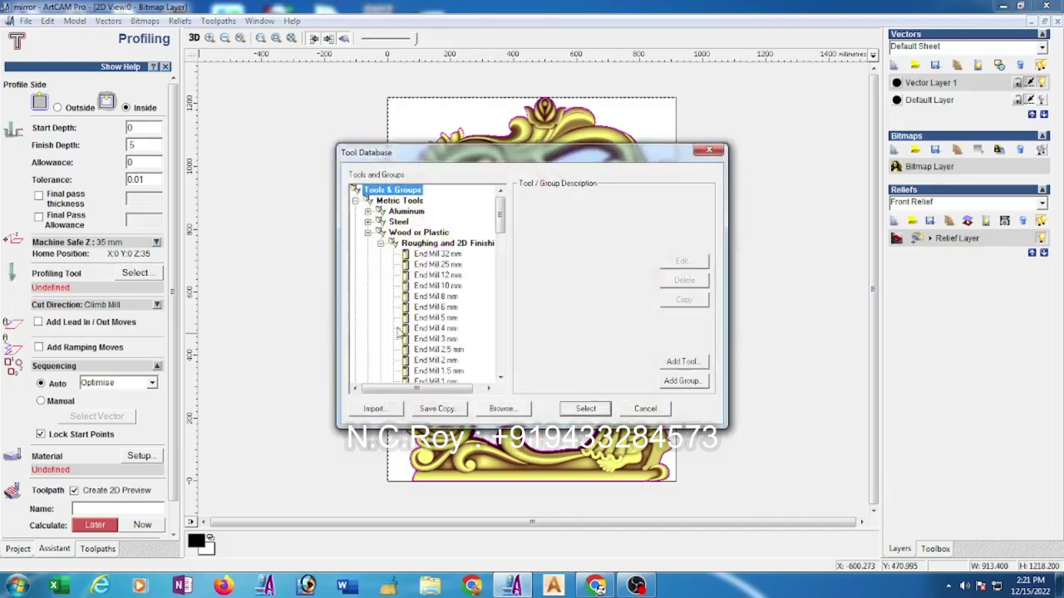
{"action": "left_click", "coordinate": [441, 306]}
{"action": "left_click", "coordinate": [681, 261]}
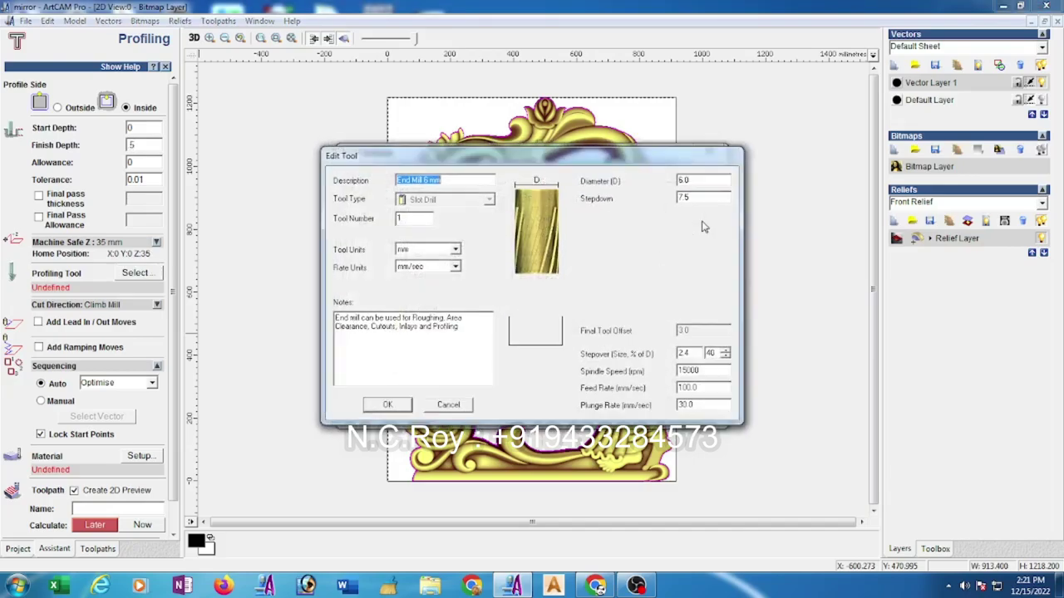
{"action": "left_click_drag", "start_coordinate": [698, 198], "coordinate": [648, 198]}
{"action": "type", "text": "0.5"}
{"action": "left_click", "coordinate": [387, 405]}
{"action": "left_click", "coordinate": [589, 409]}
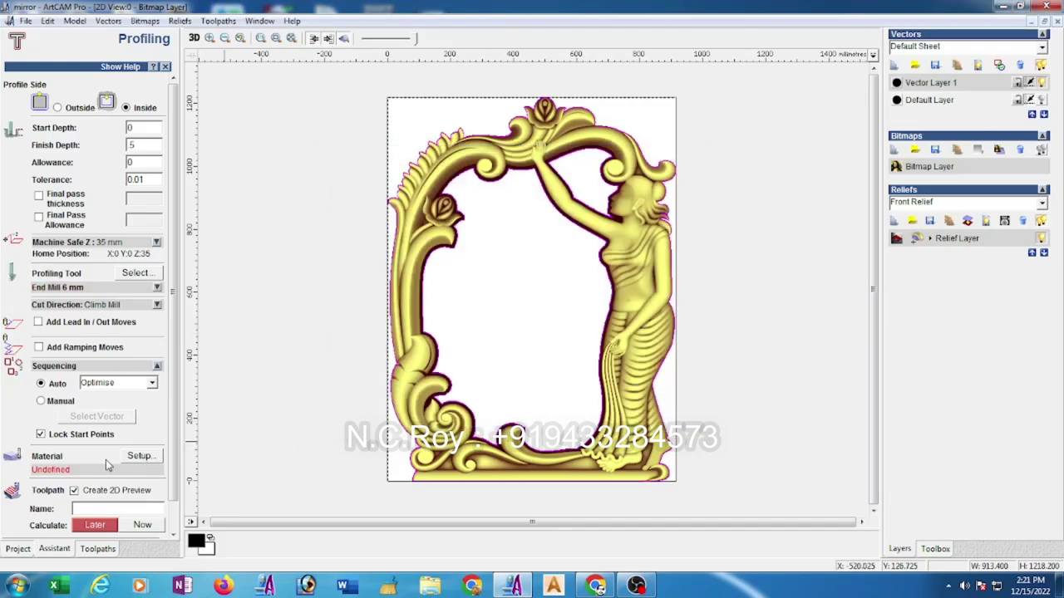
- Set 40 mm material thickness, tile the views vertically, and calculate the Profile toolpath
{"action": "left_click", "coordinate": [139, 456]}
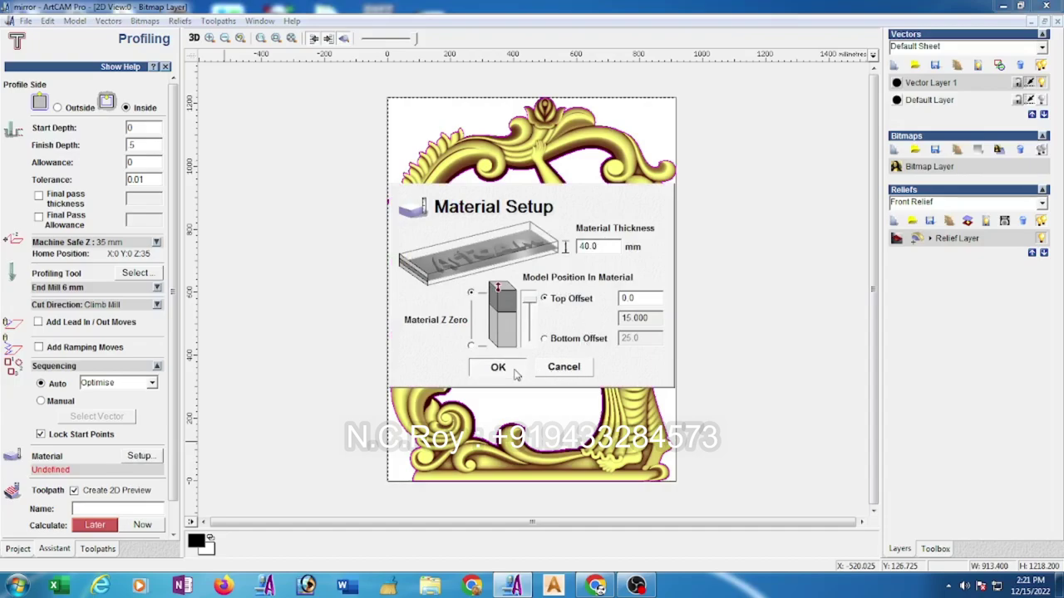
{"action": "left_click", "coordinate": [497, 367]}
{"action": "left_click", "coordinate": [175, 522]}
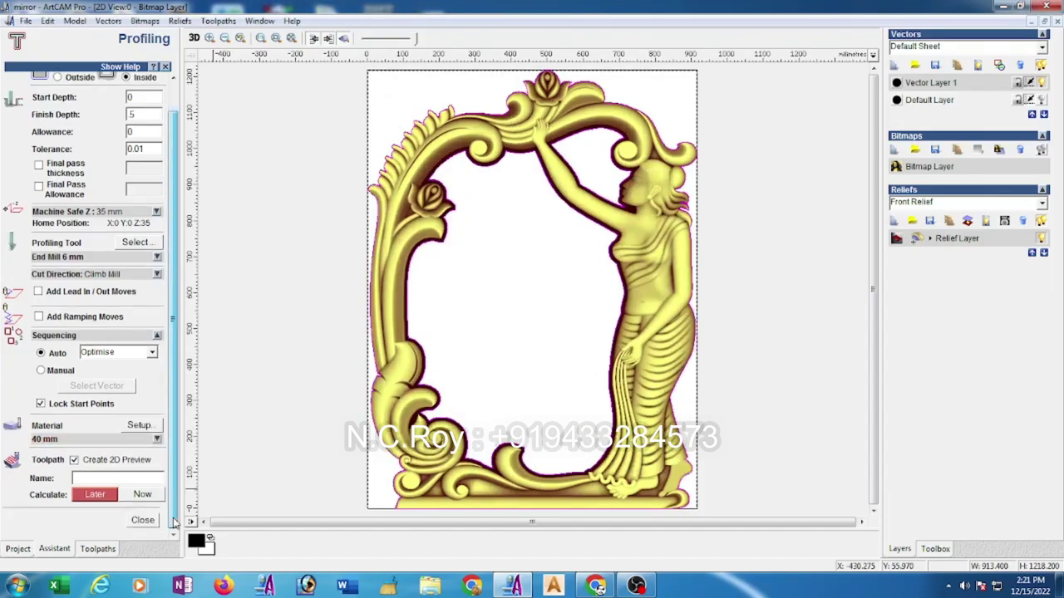
{"action": "left_click", "coordinate": [259, 21]}
{"action": "left_click", "coordinate": [287, 50]}
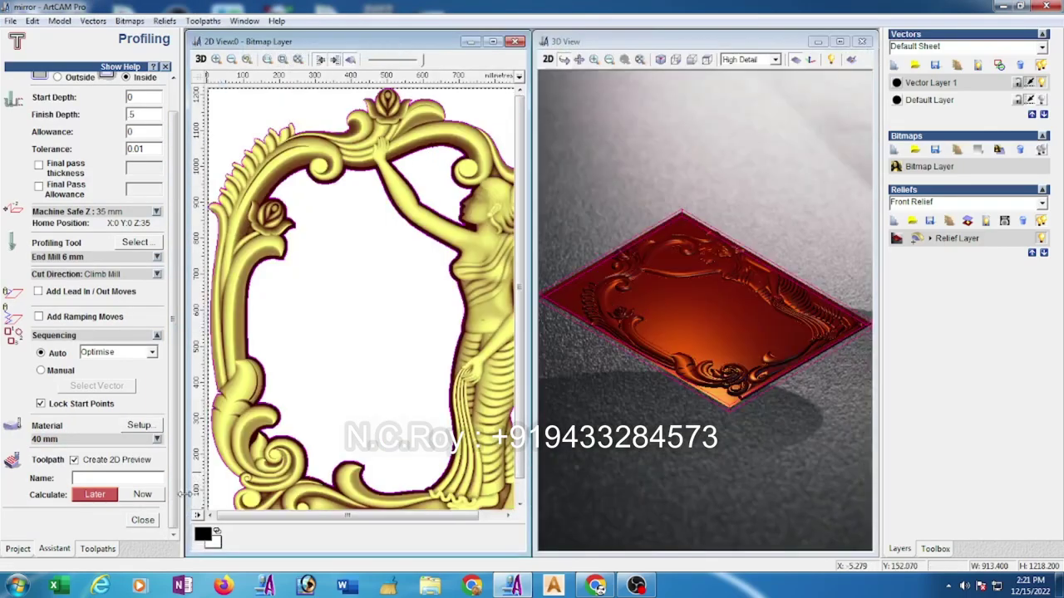
{"action": "left_click", "coordinate": [154, 497]}
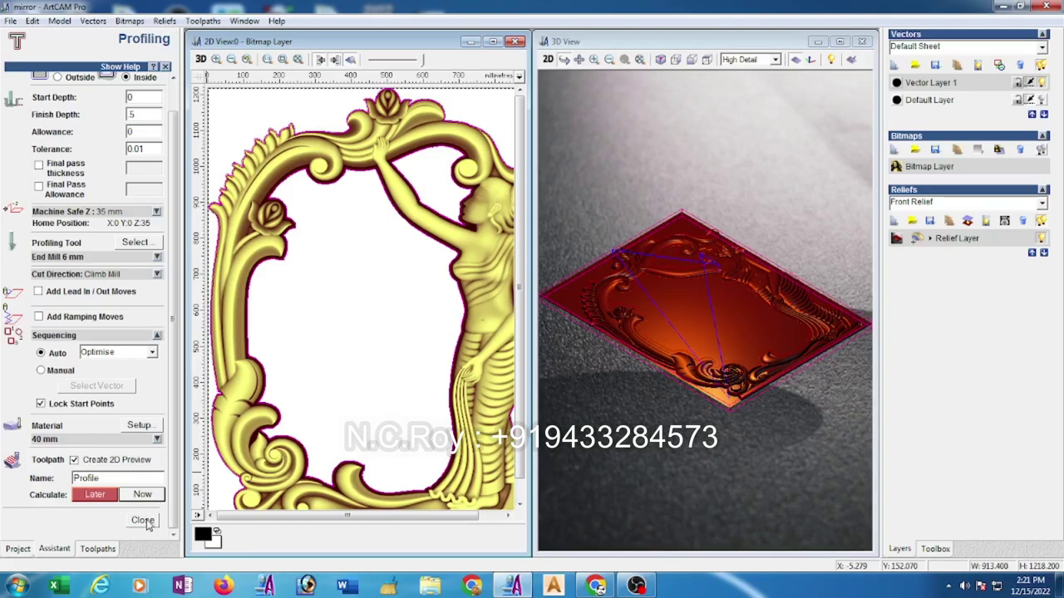
{"action": "left_click", "coordinate": [143, 521]}
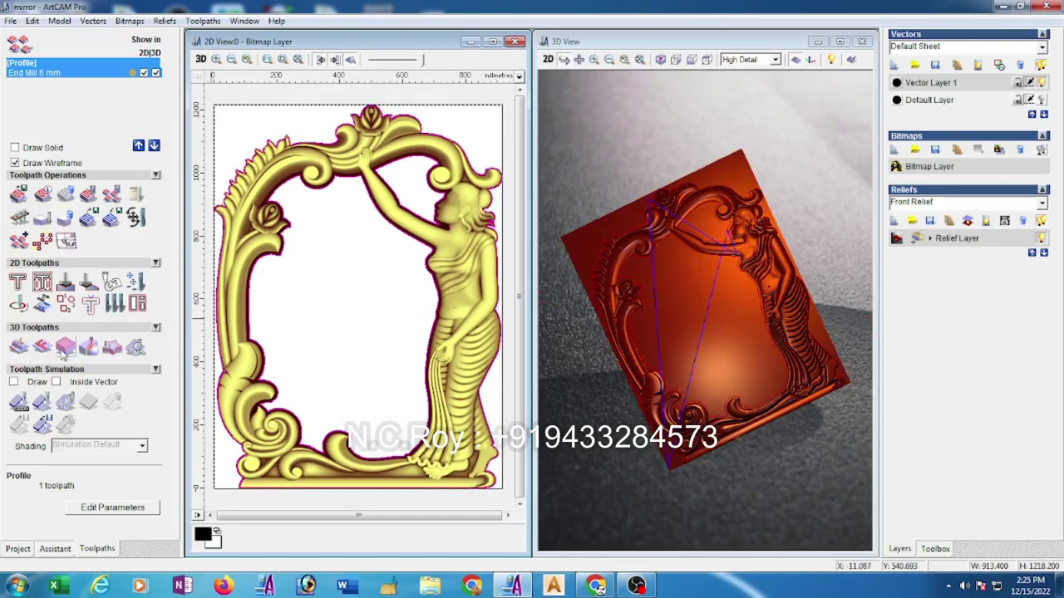
- Set up Z-level roughing inside the selected vector boundary with the End Mill 6 mm
{"action": "left_click", "coordinate": [65, 351]}
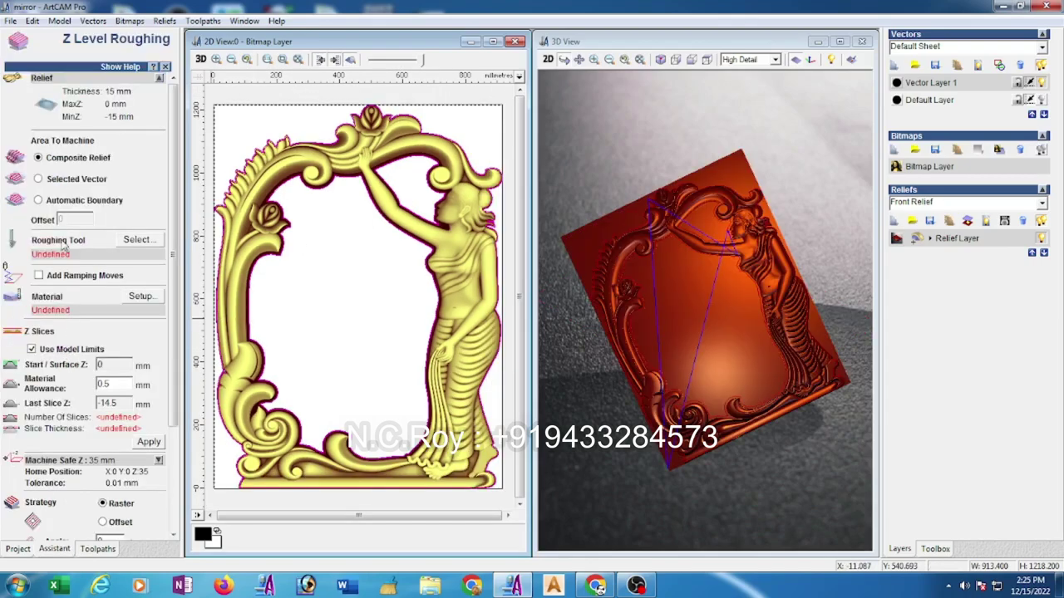
{"action": "left_click", "coordinate": [42, 181]}
{"action": "left_click", "coordinate": [137, 239]}
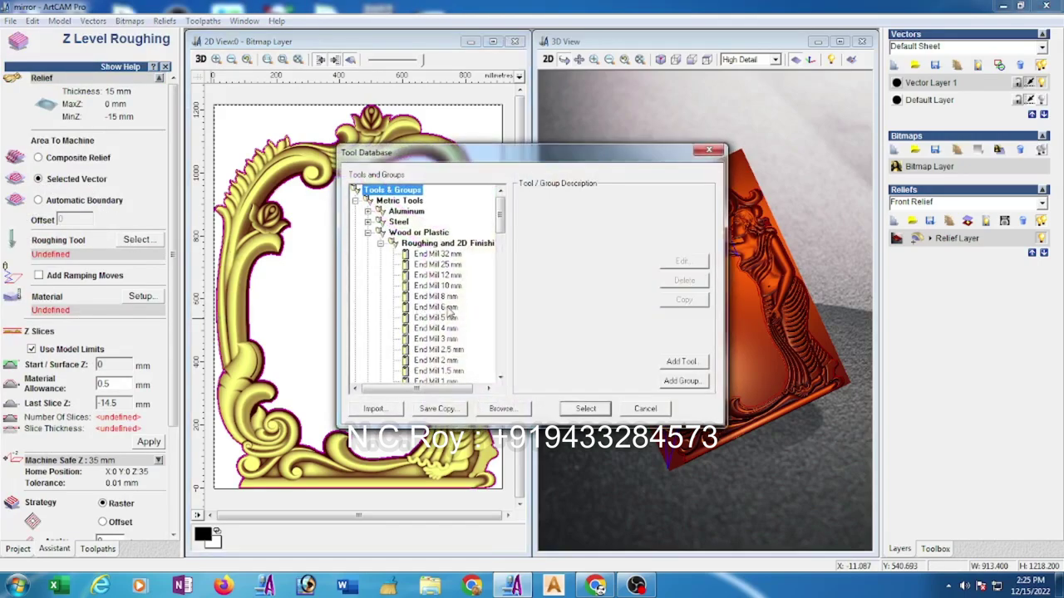
{"action": "left_click", "coordinate": [453, 309]}
{"action": "left_click", "coordinate": [680, 263]}
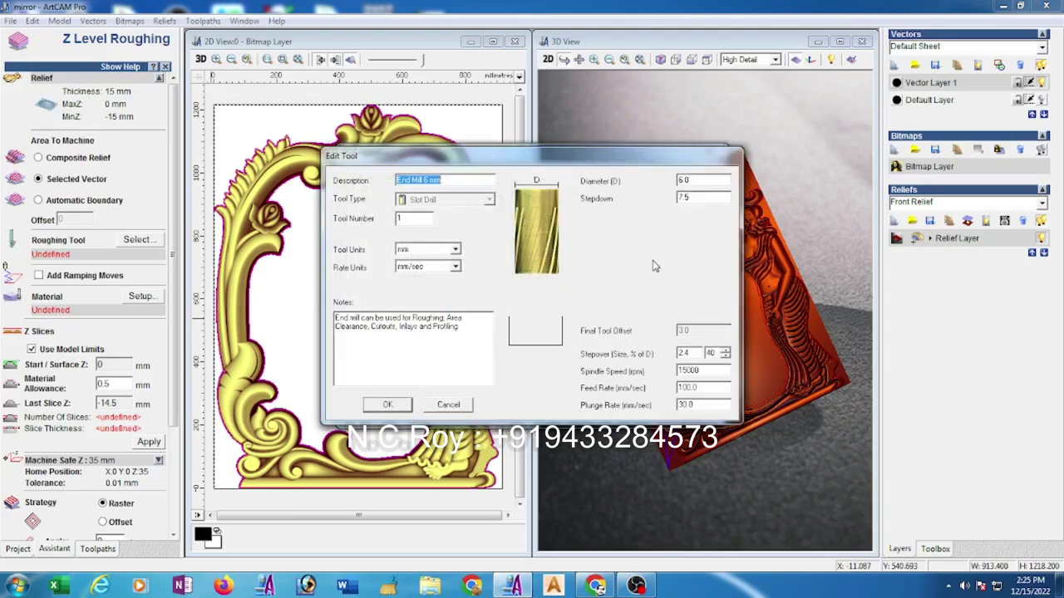
{"action": "left_click", "coordinate": [402, 408]}
{"action": "left_click", "coordinate": [607, 409]}
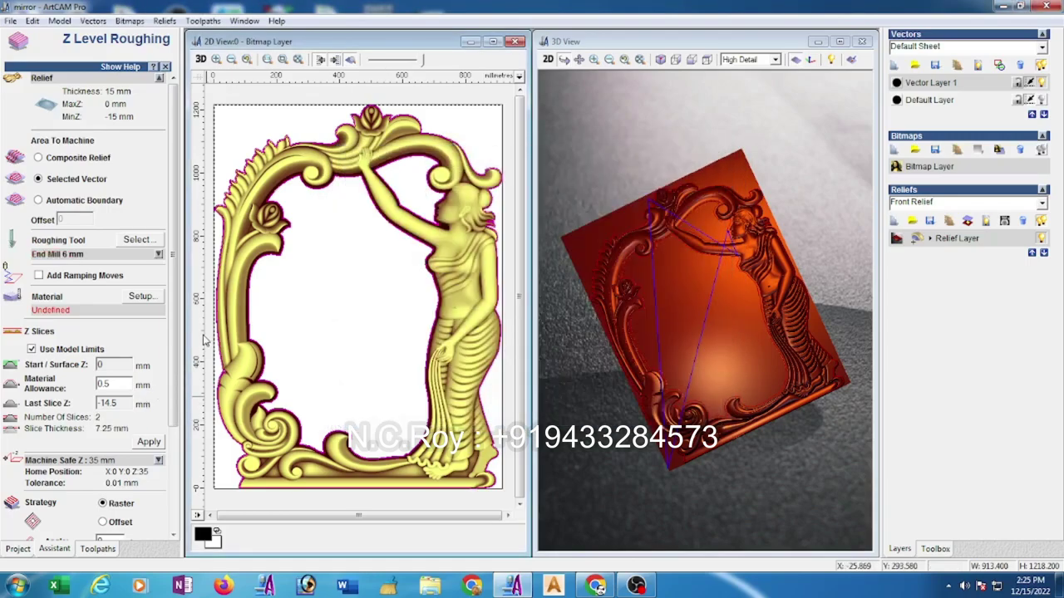
- Confirm 40 mm material thickness and calculate the Z Roughing toolpath
{"action": "left_click", "coordinate": [156, 300]}
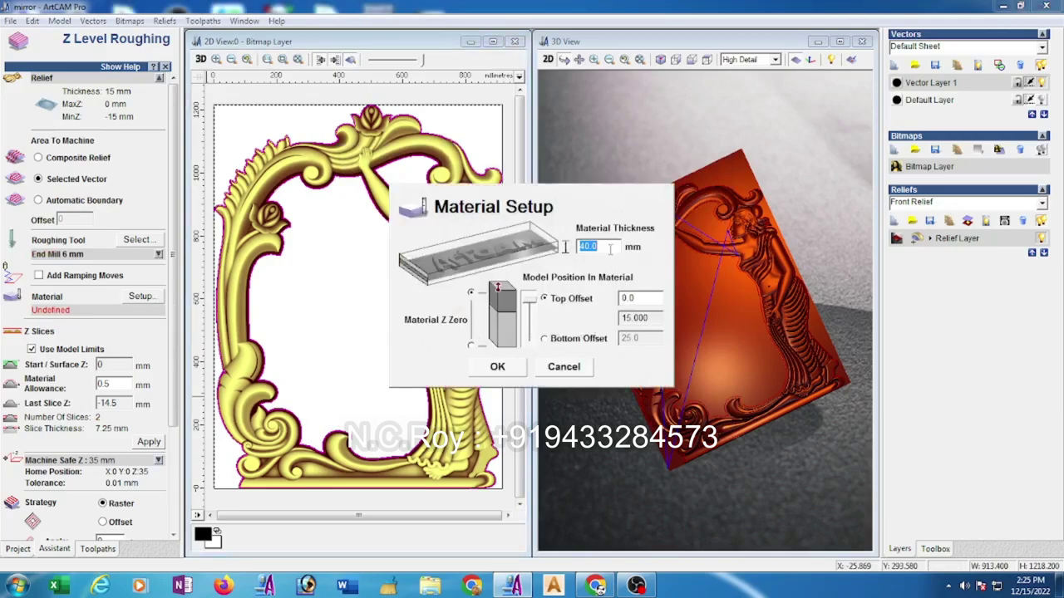
{"action": "left_click", "coordinate": [522, 369]}
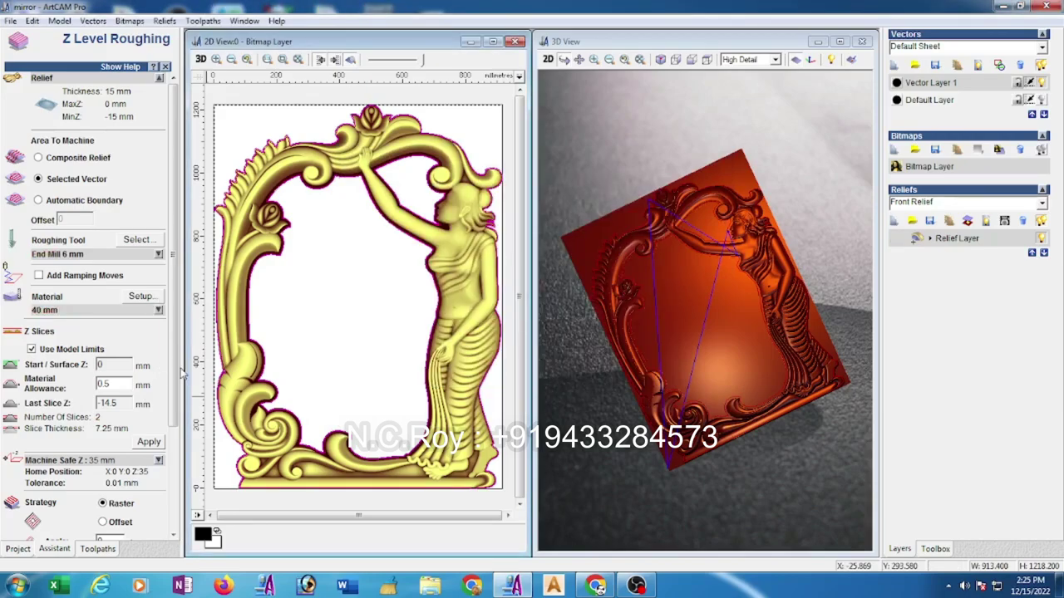
{"action": "left_click_drag", "start_coordinate": [177, 368], "coordinate": [181, 471]}
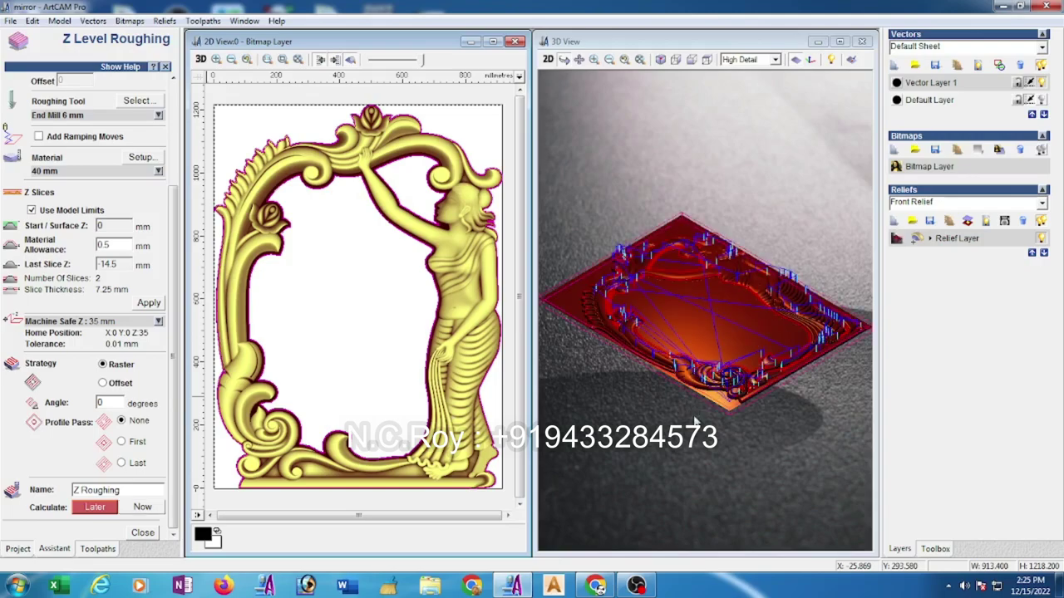
{"action": "left_click", "coordinate": [142, 532]}
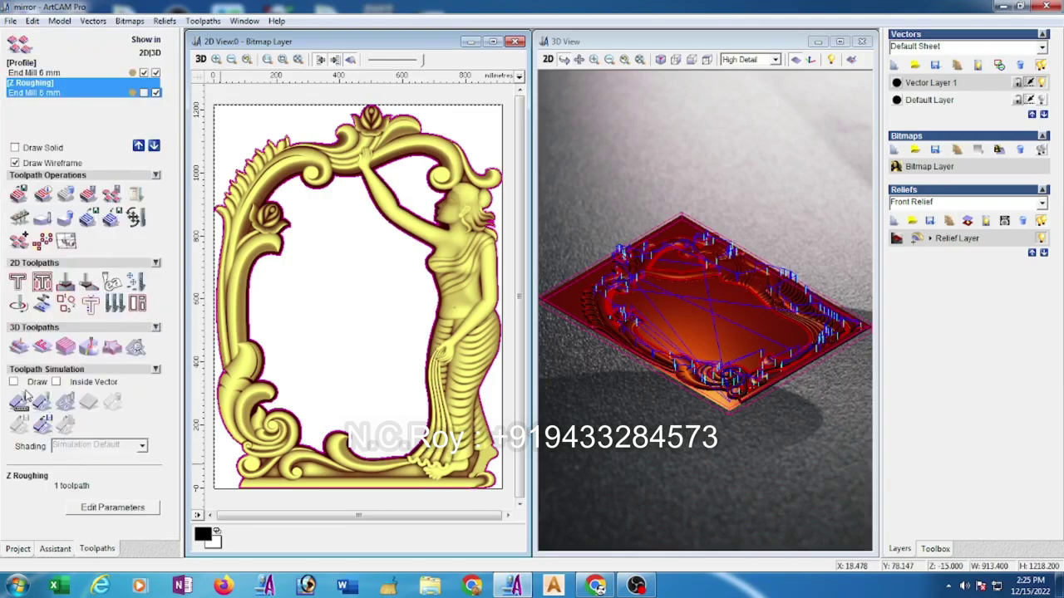
- Calculate a raster Machine Relief finish within the selected vector using the Ball Nose 4 mm cutter
{"action": "left_click", "coordinate": [20, 346]}
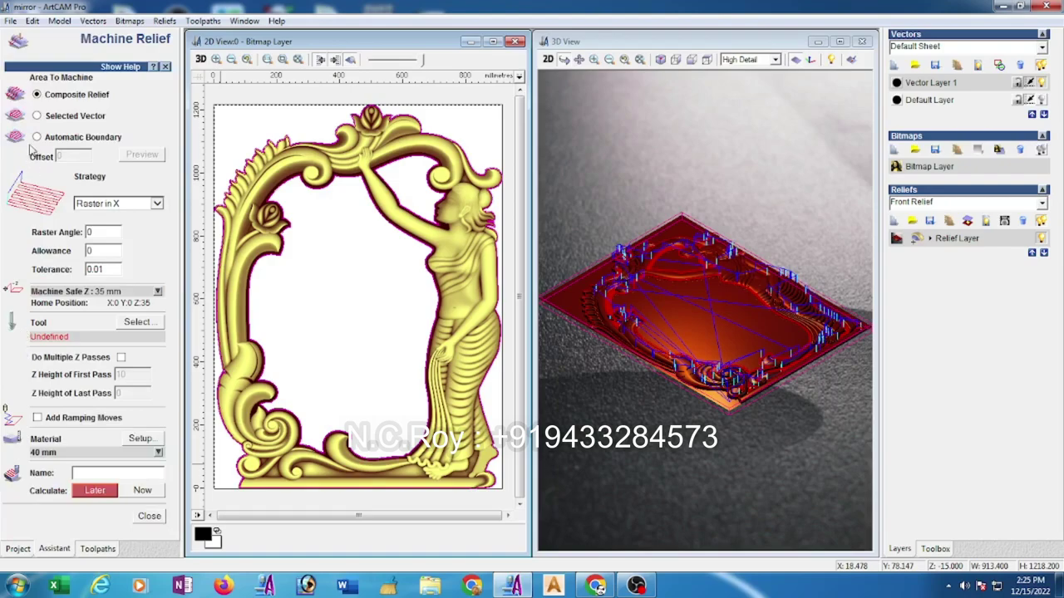
{"action": "left_click", "coordinate": [36, 116]}
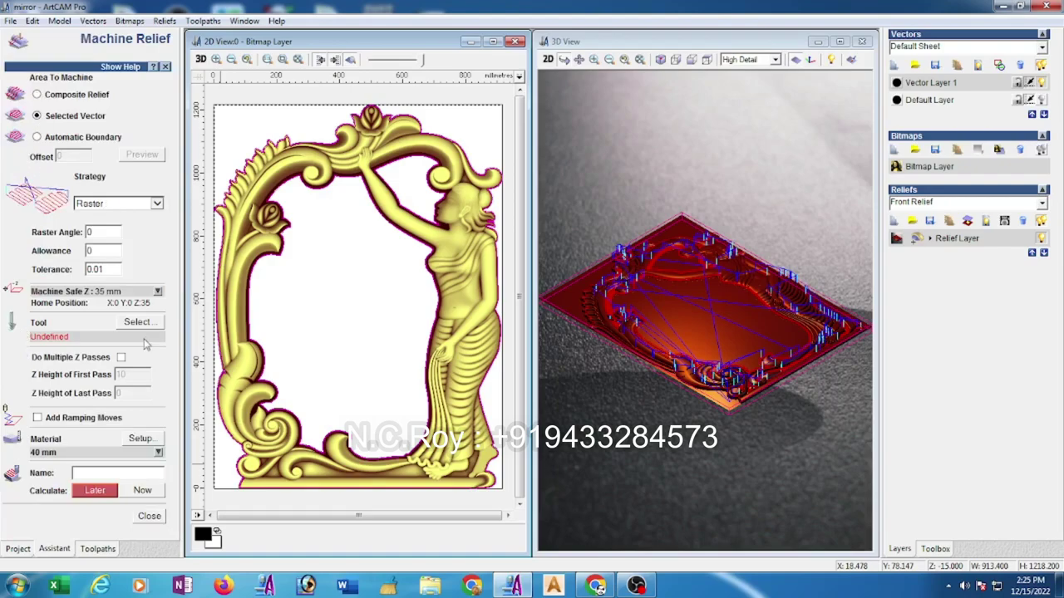
{"action": "left_click", "coordinate": [154, 327]}
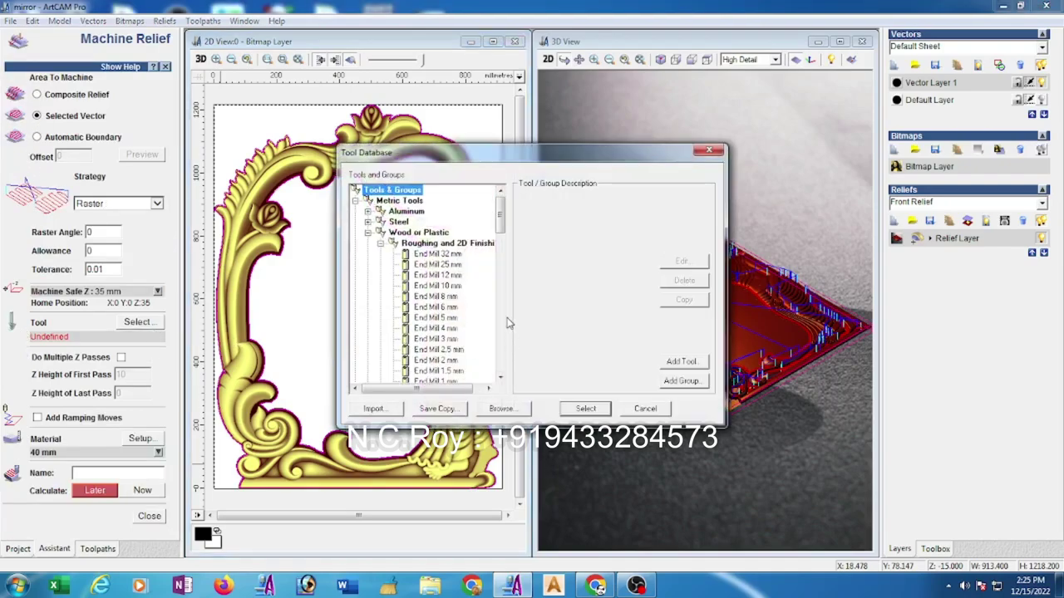
{"action": "left_click_drag", "start_coordinate": [503, 232], "coordinate": [504, 256]}
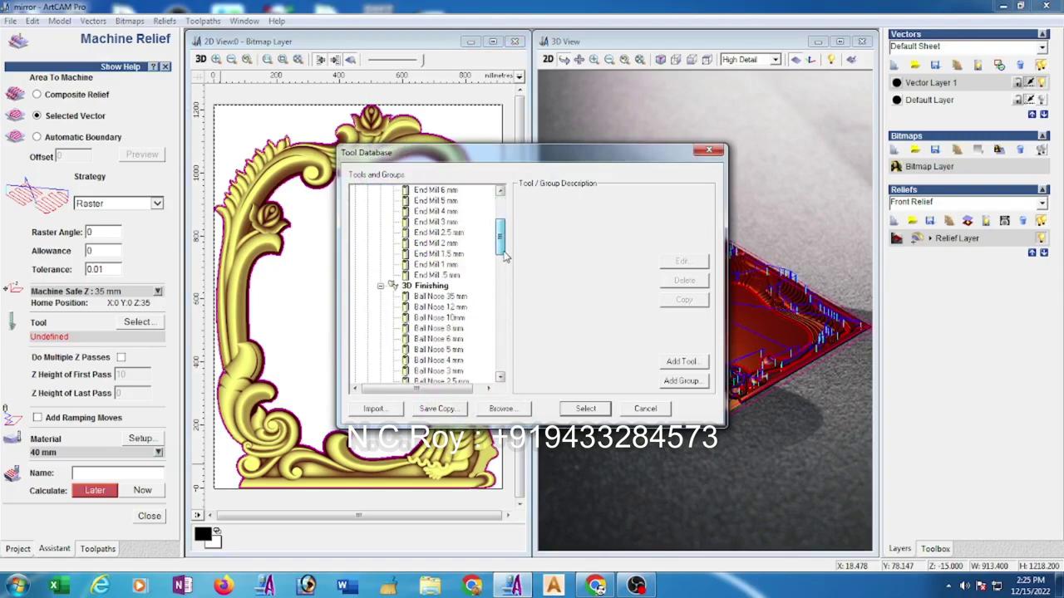
{"action": "left_click", "coordinate": [461, 361]}
{"action": "left_click", "coordinate": [683, 262]}
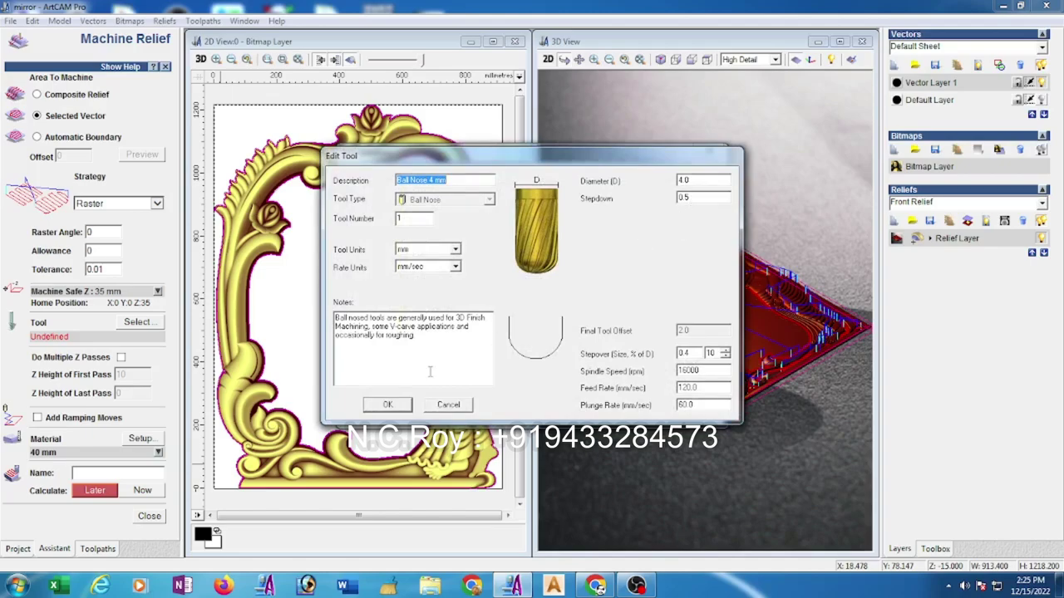
{"action": "left_click", "coordinate": [391, 406]}
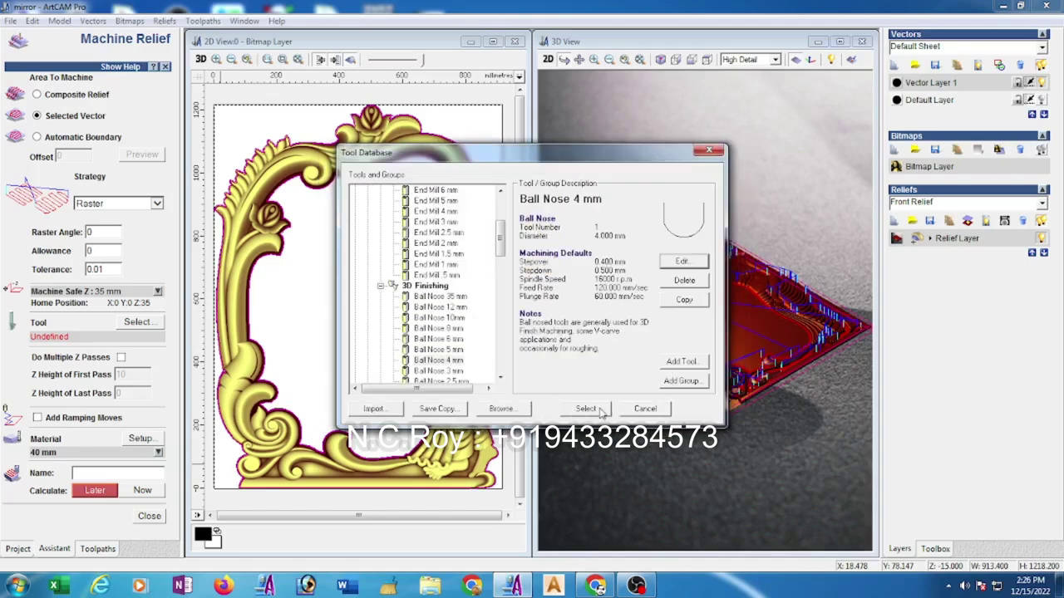
{"action": "left_click", "coordinate": [586, 409]}
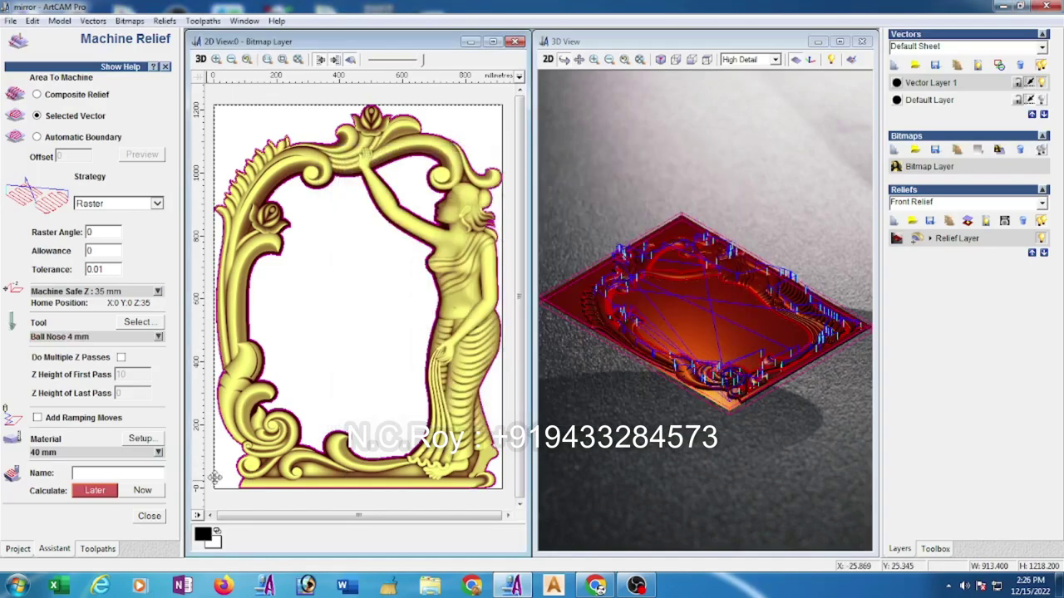
{"action": "left_click", "coordinate": [158, 491]}
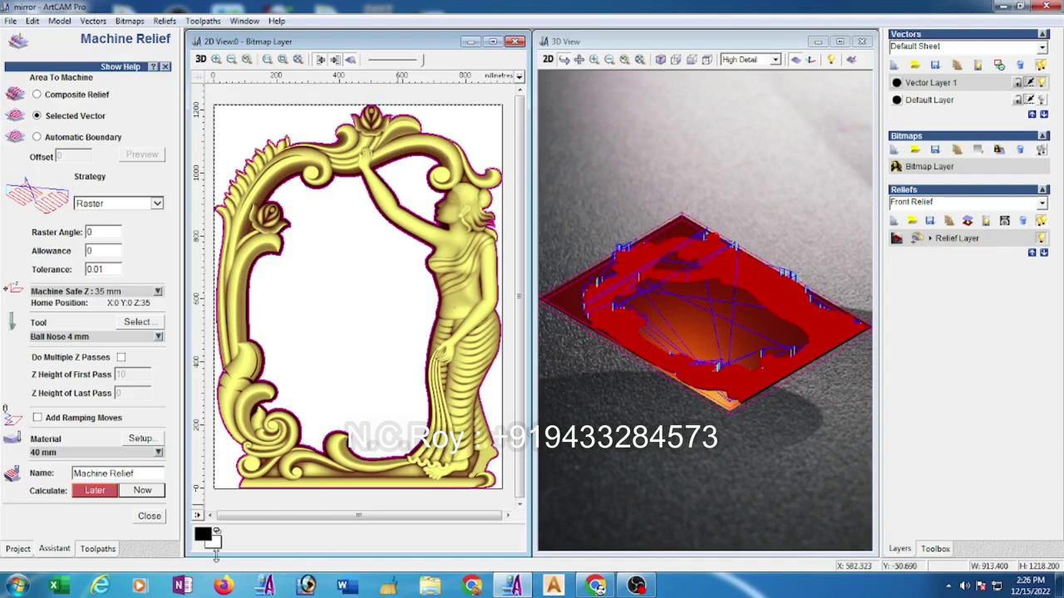
{"action": "left_click", "coordinate": [148, 517]}
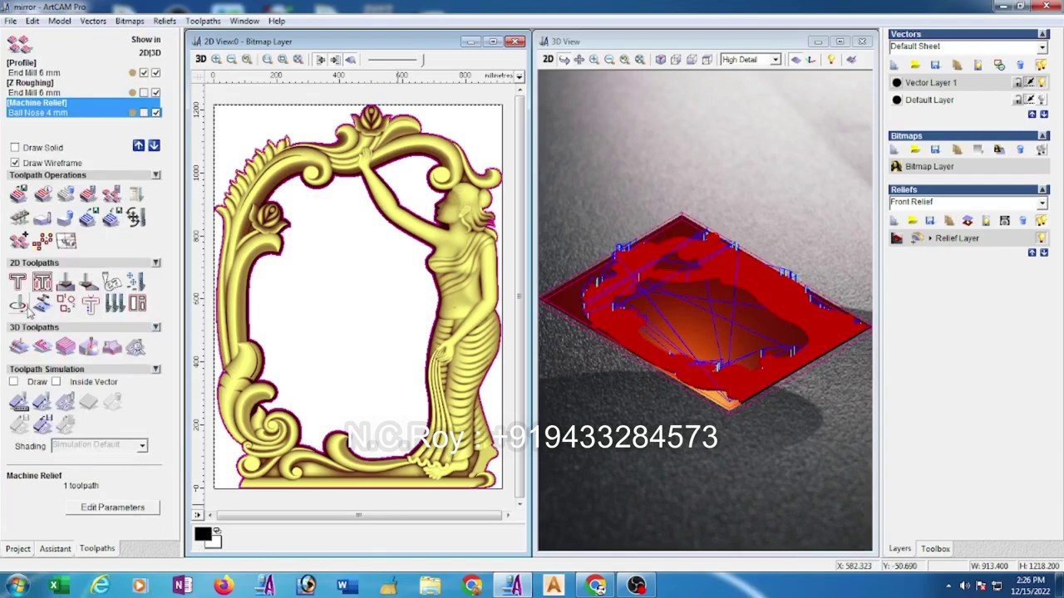
- Simulate the relief toolpath on the default block and view the carved frame from above
{"action": "left_click", "coordinate": [40, 402]}
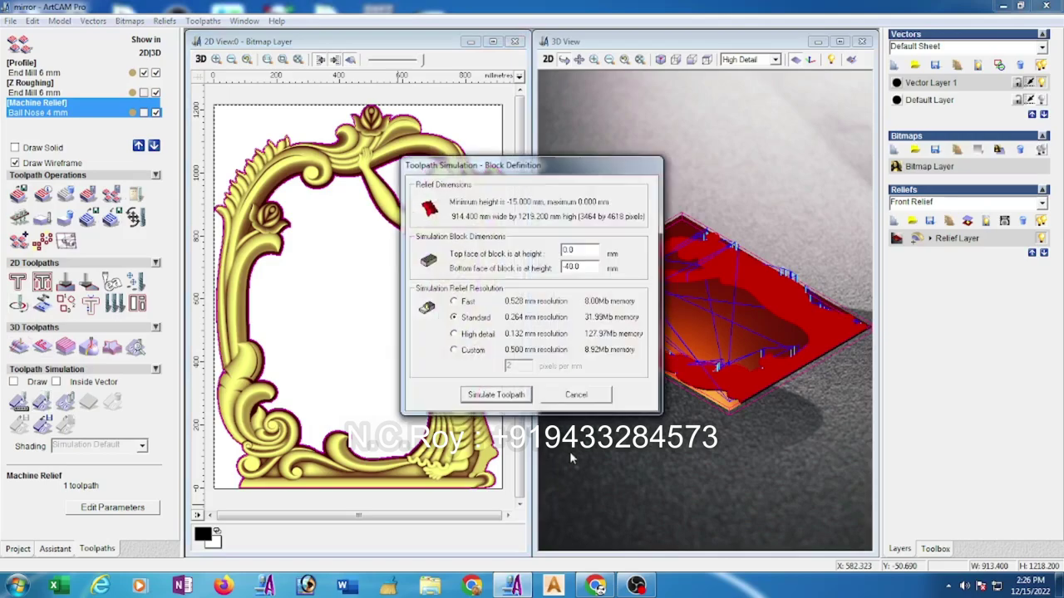
{"action": "left_click", "coordinate": [500, 394]}
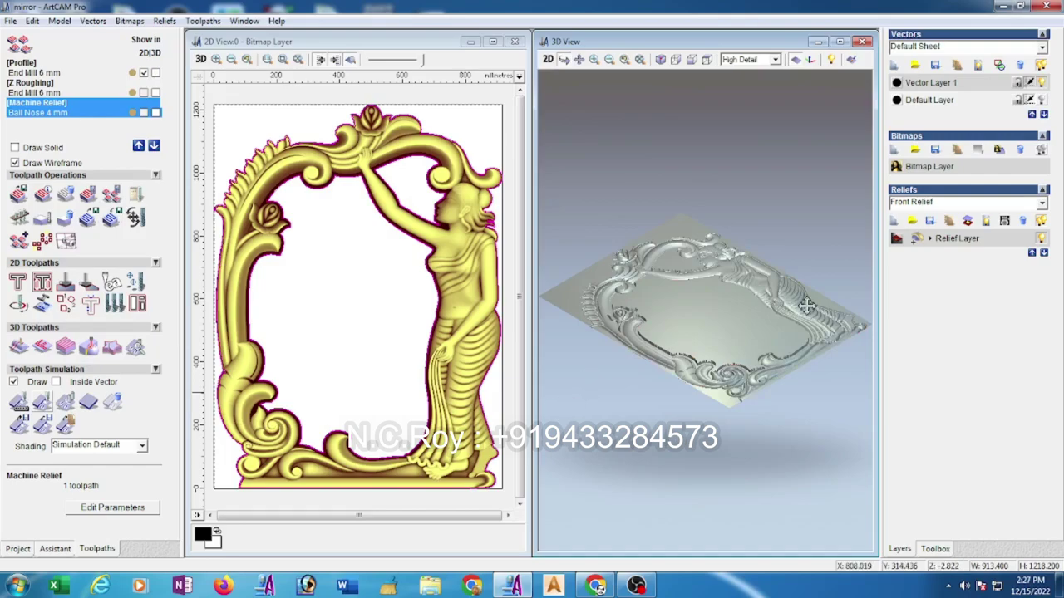
{"action": "left_click_drag", "start_coordinate": [805, 308], "coordinate": [707, 494]}
{"action": "right_click_drag", "start_coordinate": [713, 494], "coordinate": [743, 399]}
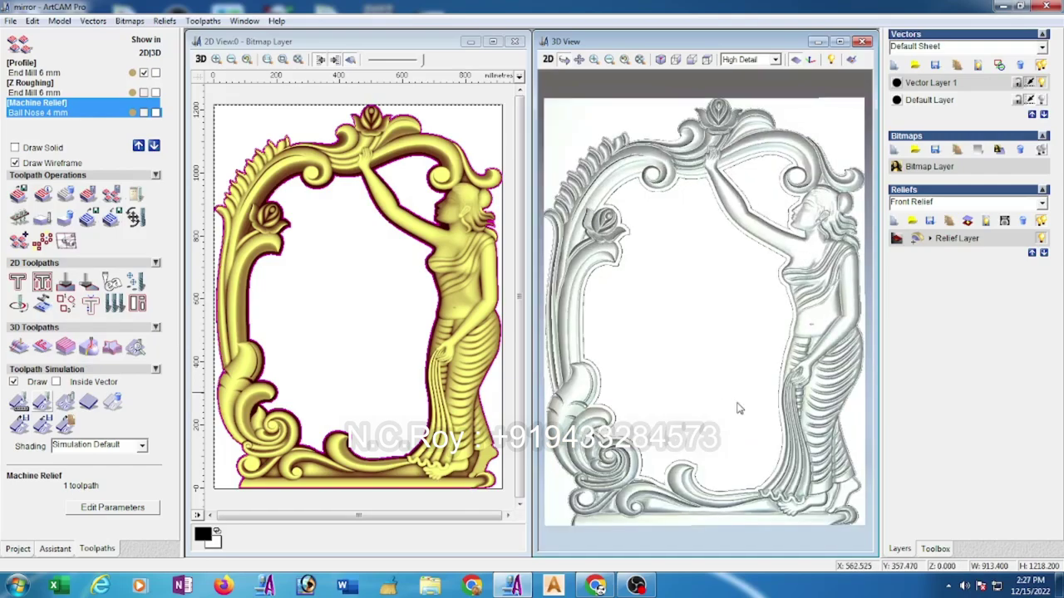
{"action": "left_click_drag", "start_coordinate": [751, 392], "coordinate": [731, 360]}
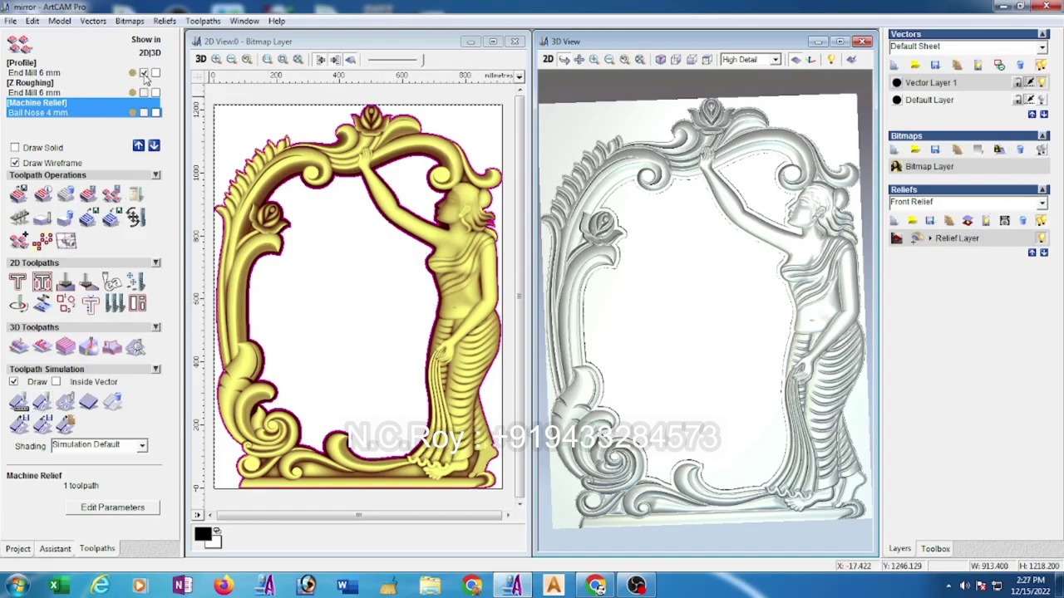
- Hide the first profile toolpath and Vector Layer 1, then add a new vector layer
{"action": "left_click", "coordinate": [144, 73]}
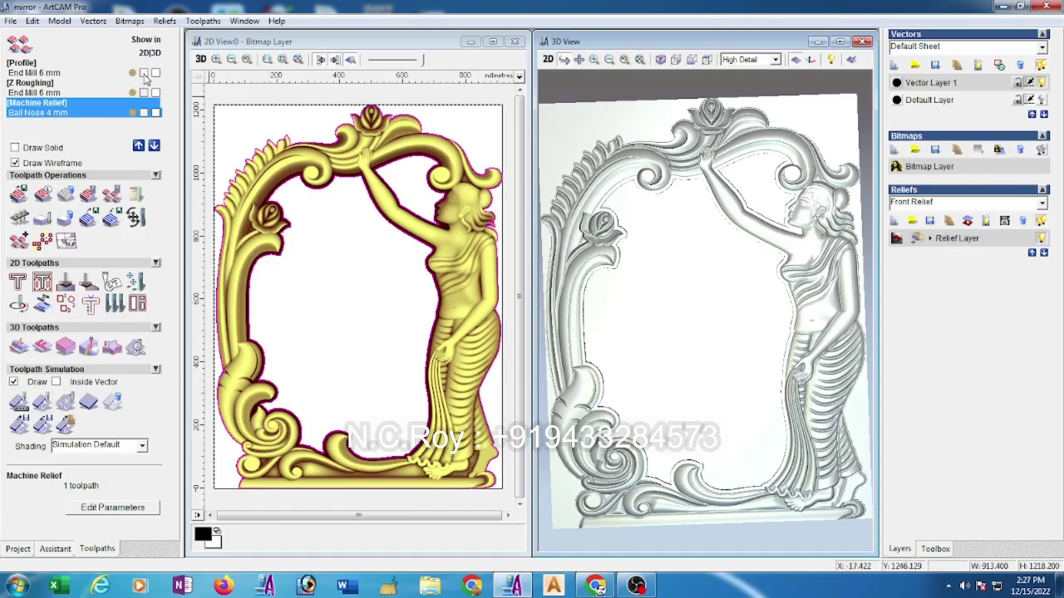
{"action": "left_click", "coordinate": [1042, 82]}
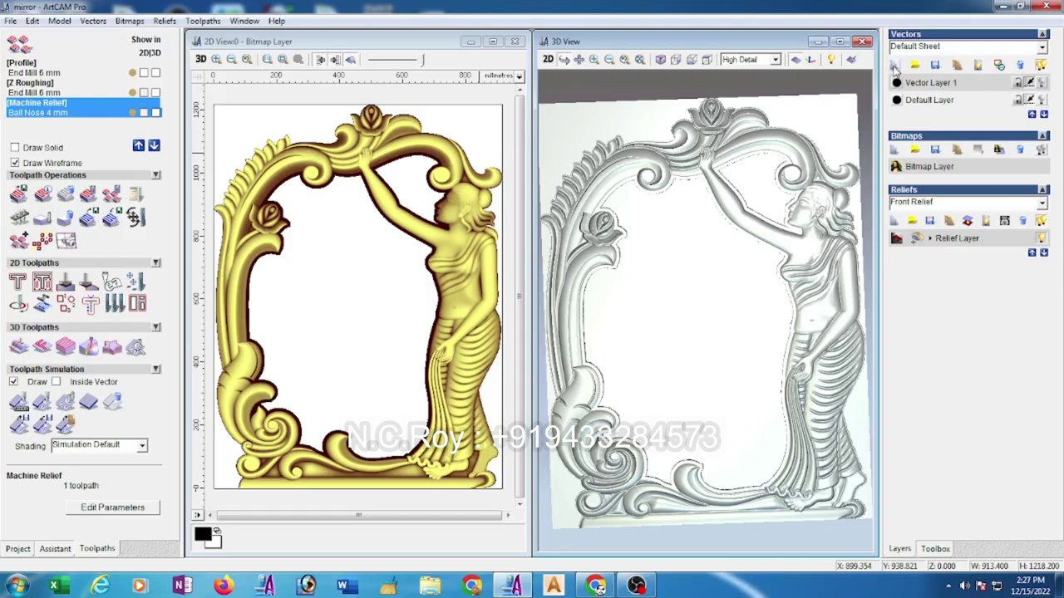
{"action": "left_click", "coordinate": [894, 67]}
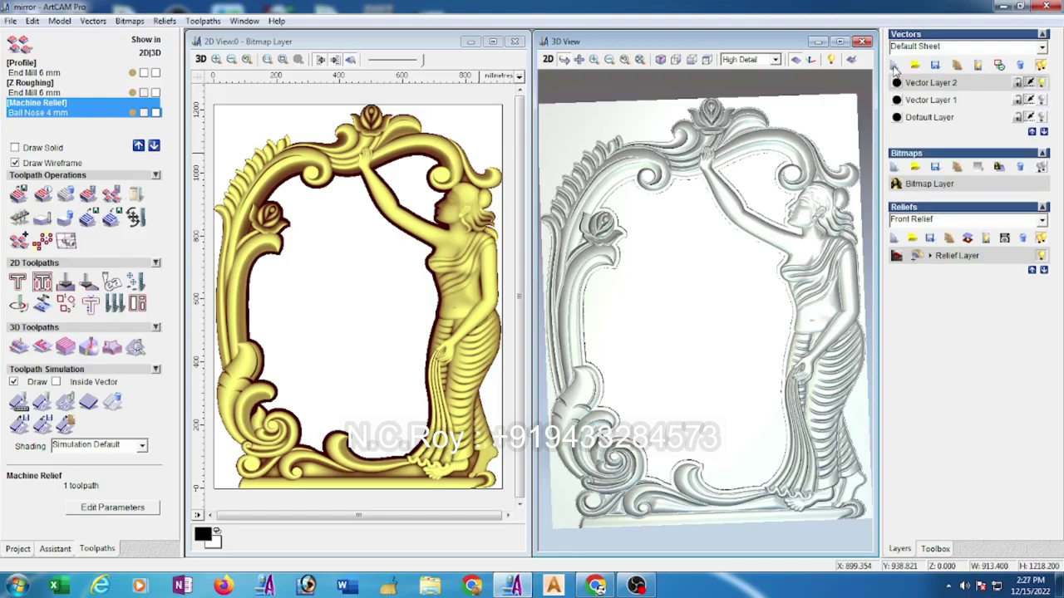
- Create boundary vectors from the relief using a height range with minimum 0.125
{"action": "left_click", "coordinate": [55, 550]}
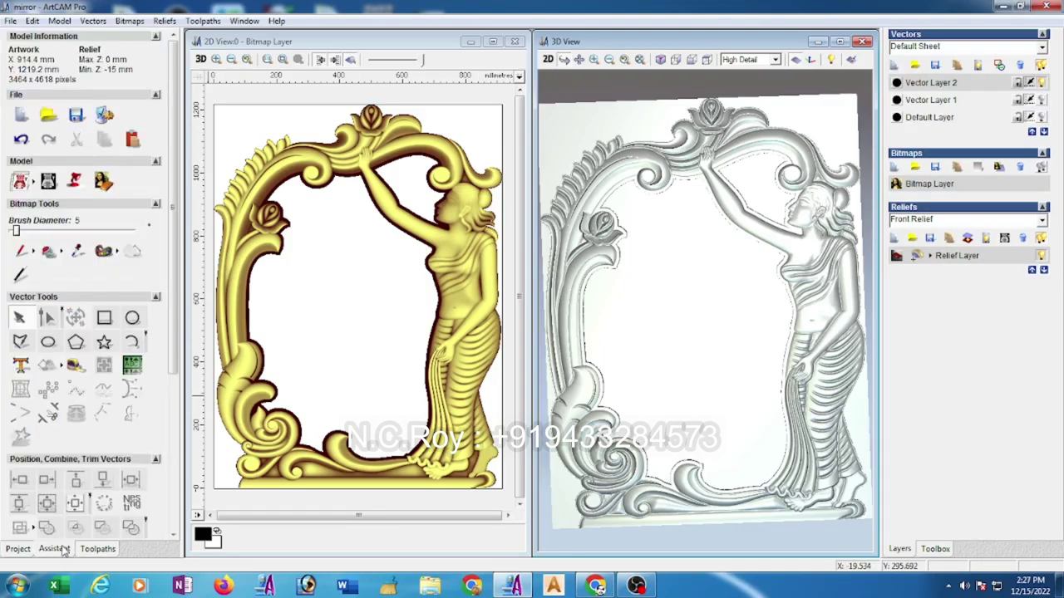
{"action": "left_click_drag", "start_coordinate": [176, 349], "coordinate": [180, 502]}
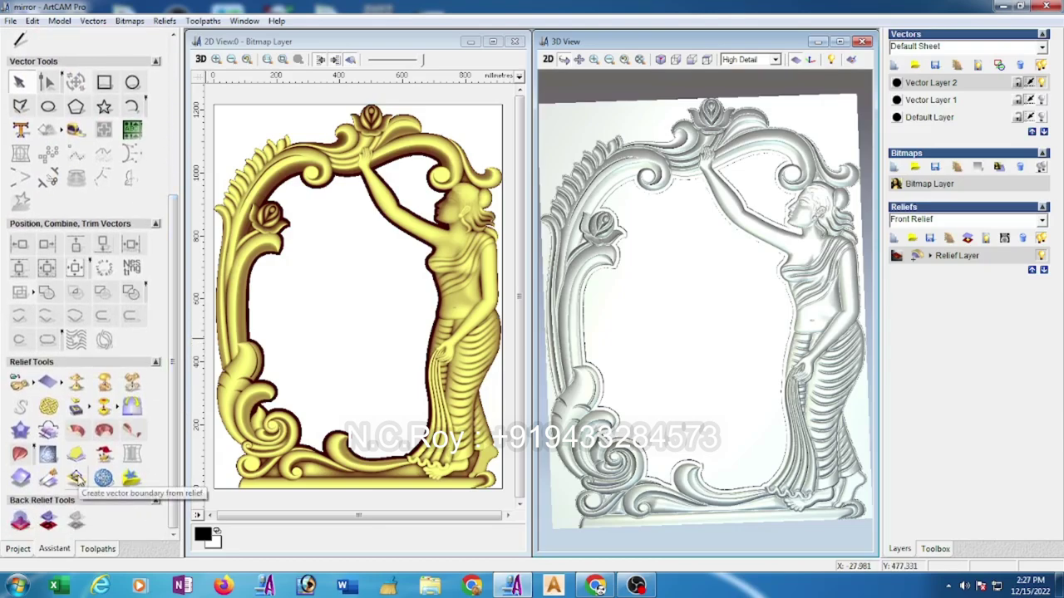
{"action": "left_click", "coordinate": [77, 479]}
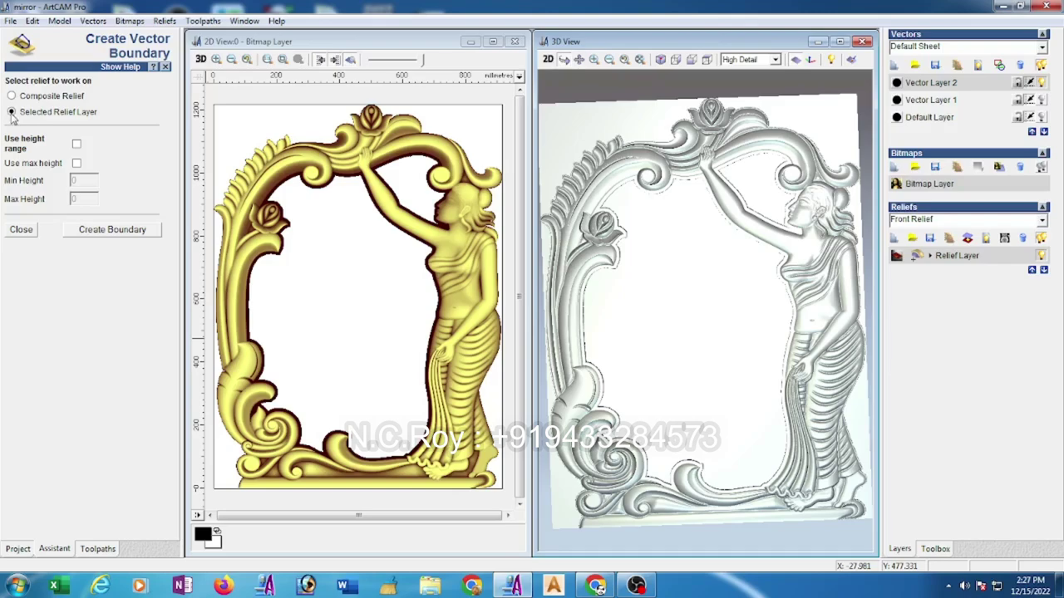
{"action": "left_click", "coordinate": [76, 145]}
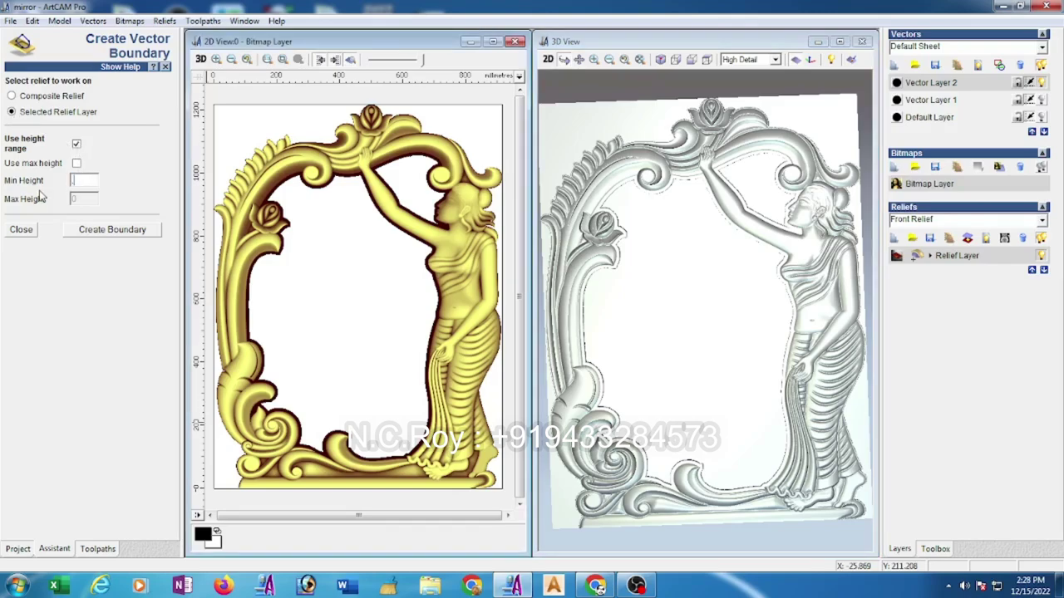
{"action": "left_click", "coordinate": [84, 180]}
{"action": "type", "text": ".125"}
{"action": "left_click", "coordinate": [98, 236]}
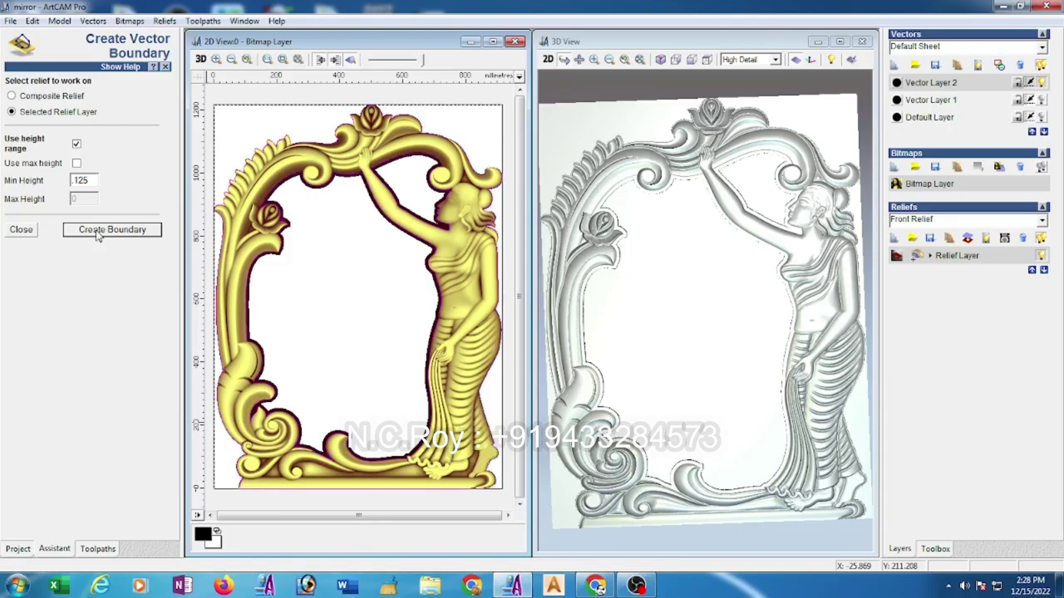
{"action": "left_click", "coordinate": [20, 231]}
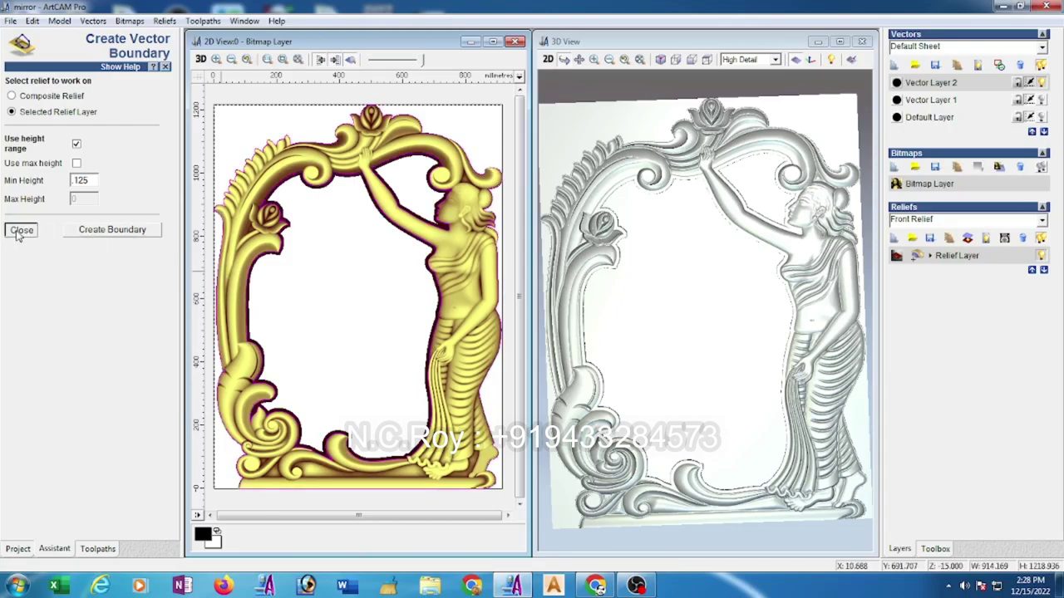
- Select the inner opening and arm boundary vectors and start a 2D Profiling toolpath
{"action": "left_click", "coordinate": [352, 59]}
{"action": "left_click", "coordinate": [248, 301]}
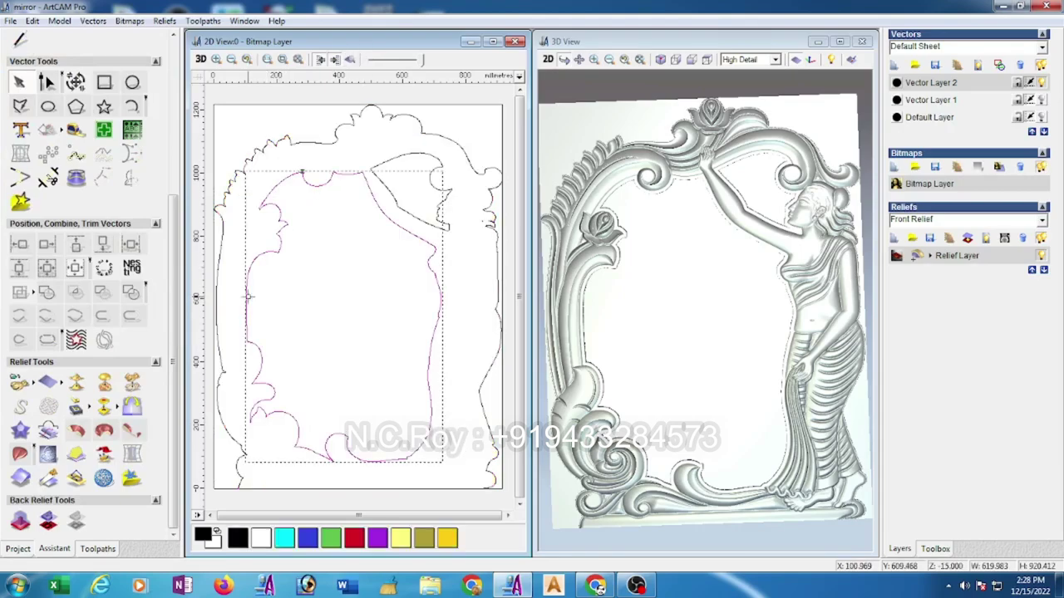
{"action": "left_click", "coordinate": [413, 218], "text": "shift"}
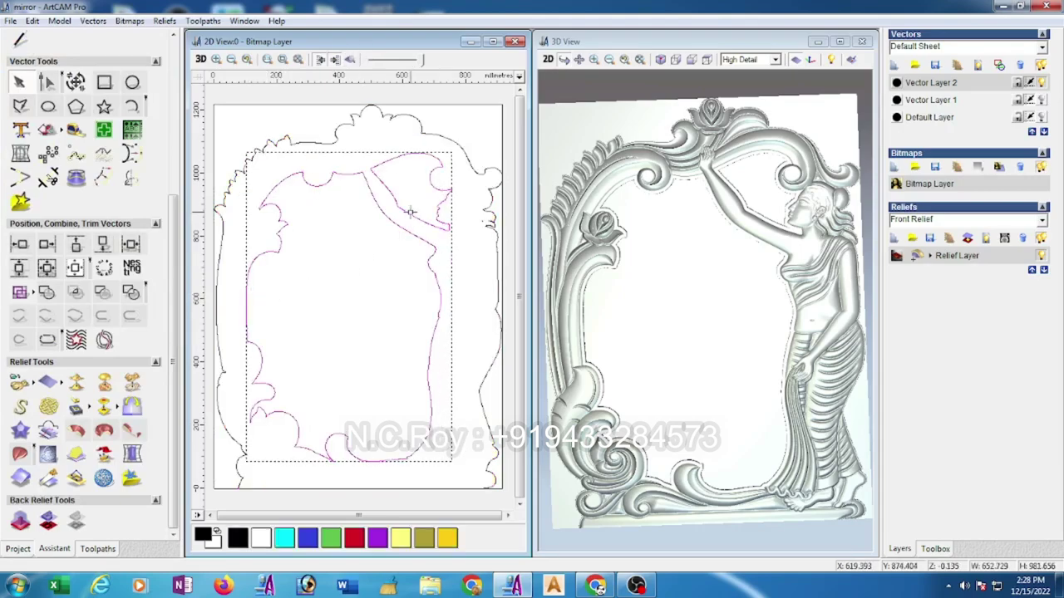
{"action": "left_click", "coordinate": [105, 553]}
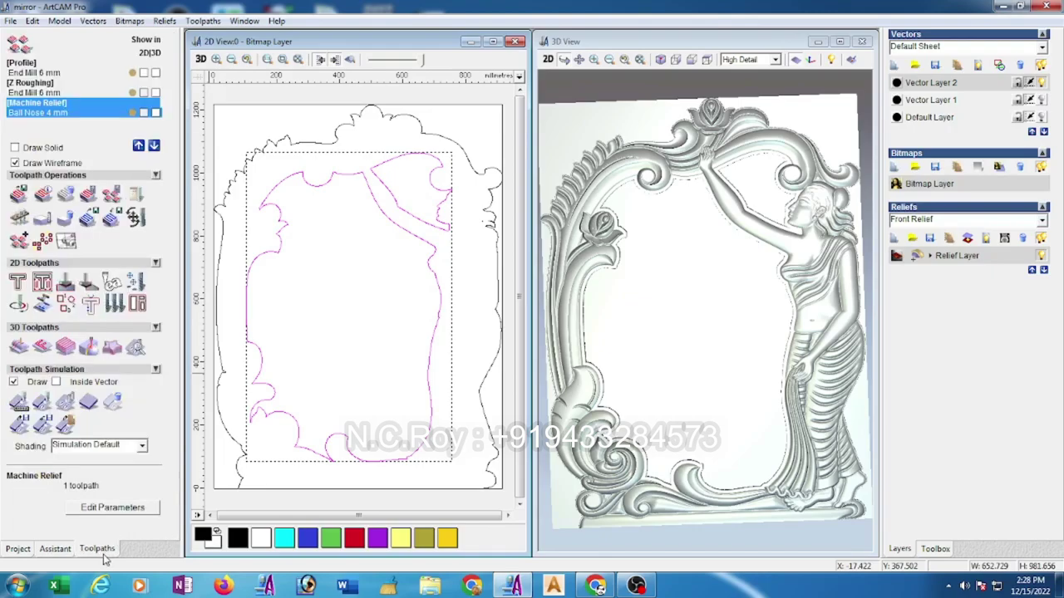
{"action": "left_click", "coordinate": [18, 285]}
{"action": "type", "text": "4"}
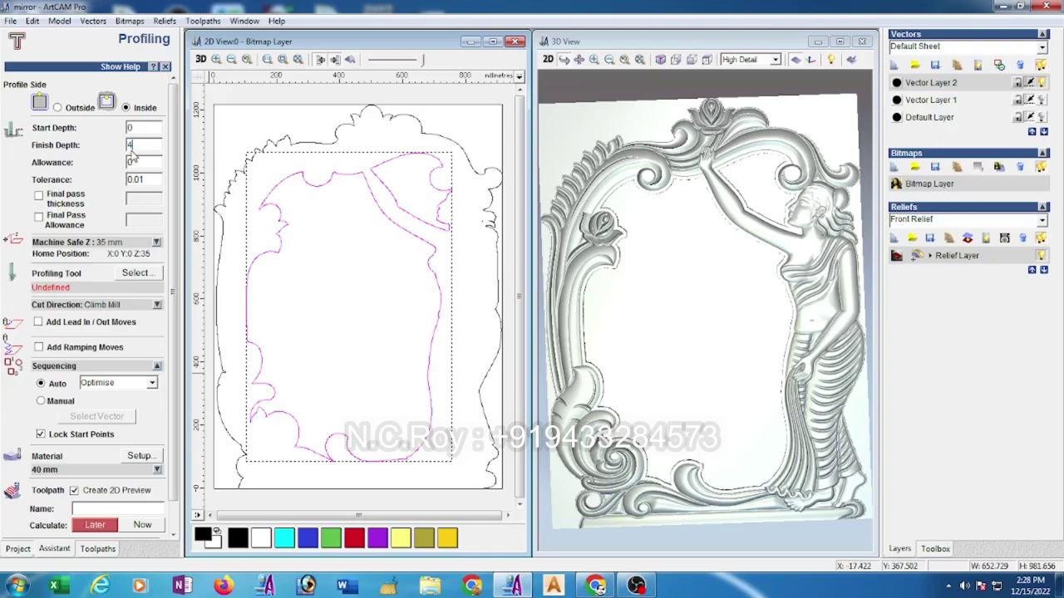
- Choose the End Mill 6 mm as the profiling tool with a 4 mm stepdown
{"action": "left_click", "coordinate": [143, 277]}
{"action": "left_click", "coordinate": [452, 309]}
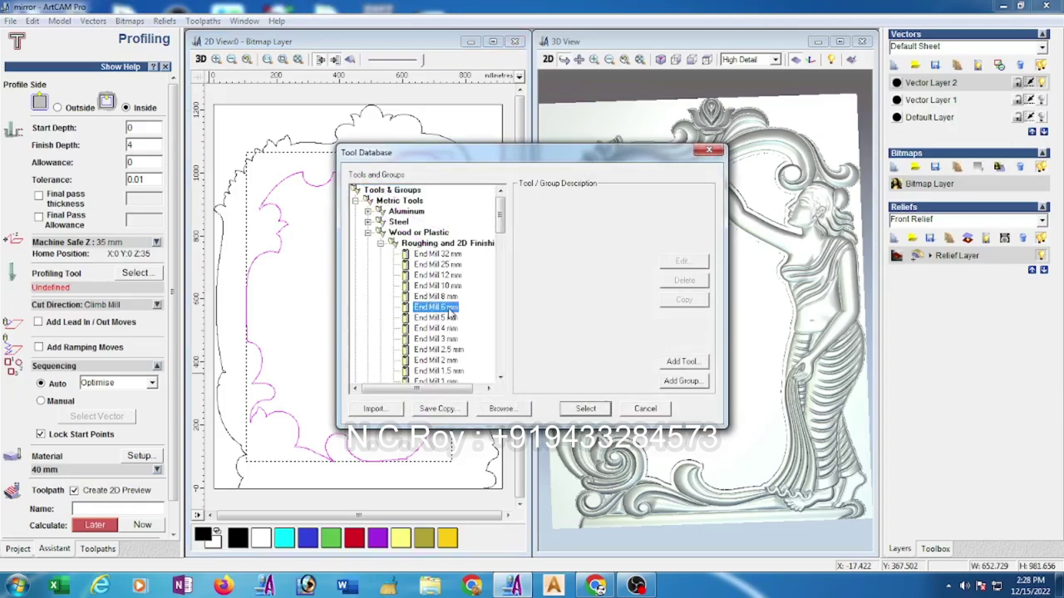
{"action": "left_click", "coordinate": [682, 262]}
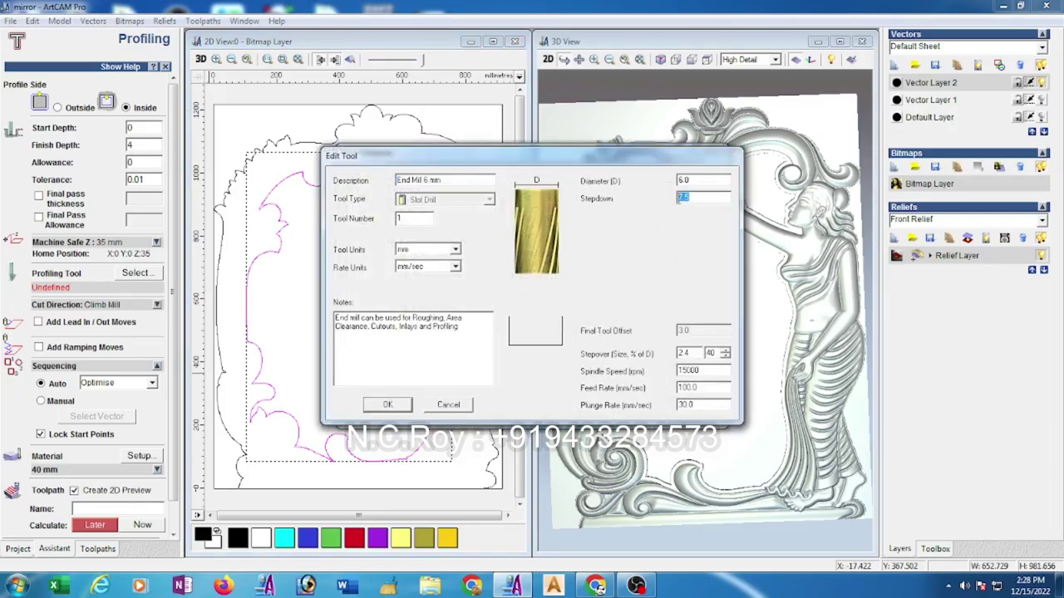
{"action": "type", "text": "4"}
{"action": "left_click", "coordinate": [387, 405]}
{"action": "left_click", "coordinate": [584, 410]}
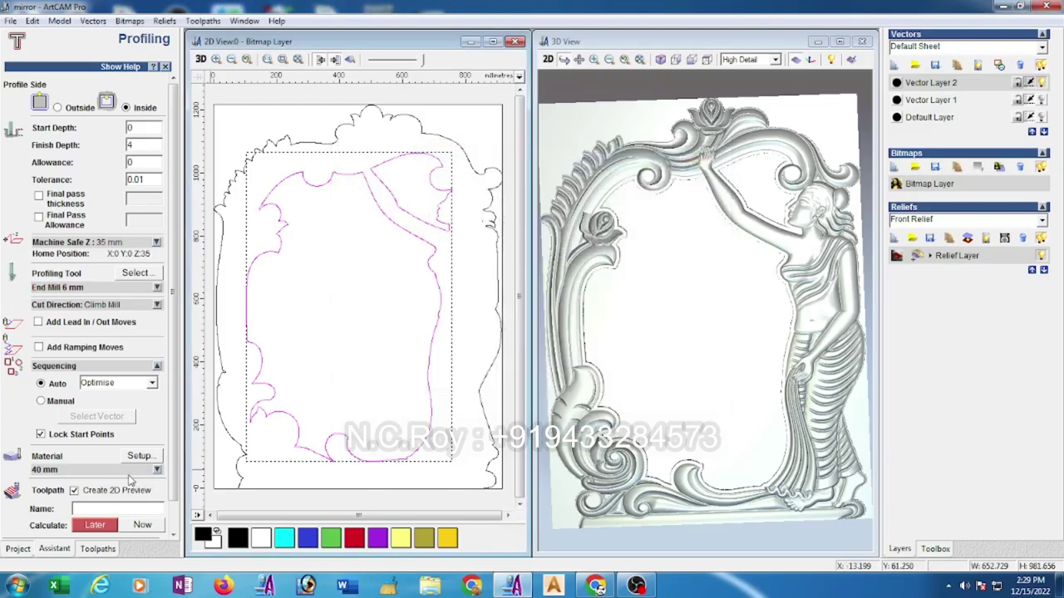
- Accept the material block settings and calculate the 4 mm-deep inside Profile 1
{"action": "left_click", "coordinate": [131, 459]}
{"action": "left_click", "coordinate": [509, 373]}
{"action": "scroll", "coordinate": [162, 519], "scroll_direction": "down", "scroll_amount": 1}
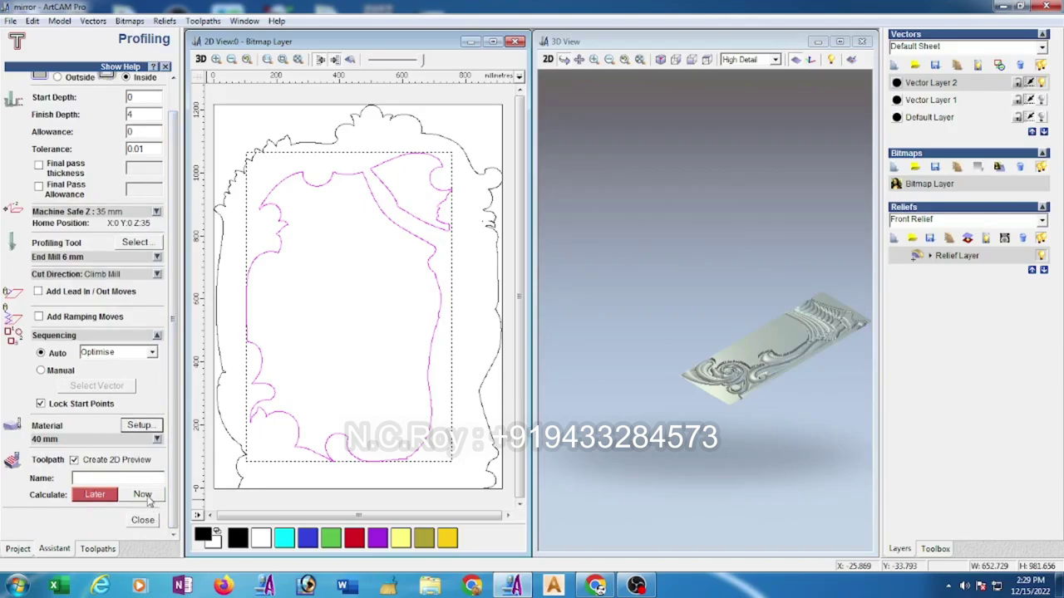
{"action": "left_click", "coordinate": [147, 496]}
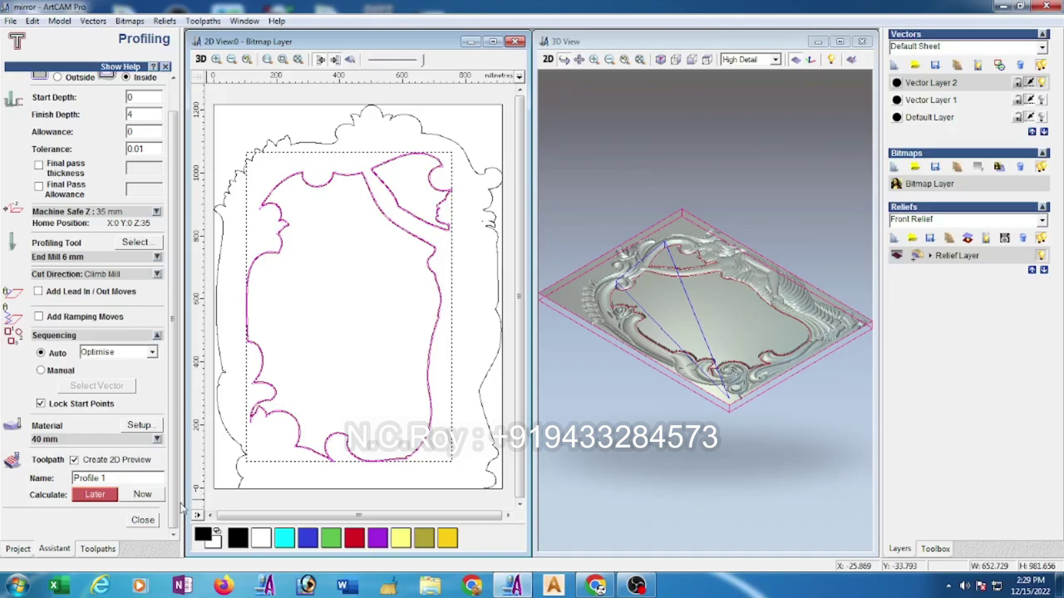
- Close the Profiling form to return to the toolpath list
{"action": "left_click", "coordinate": [142, 519]}
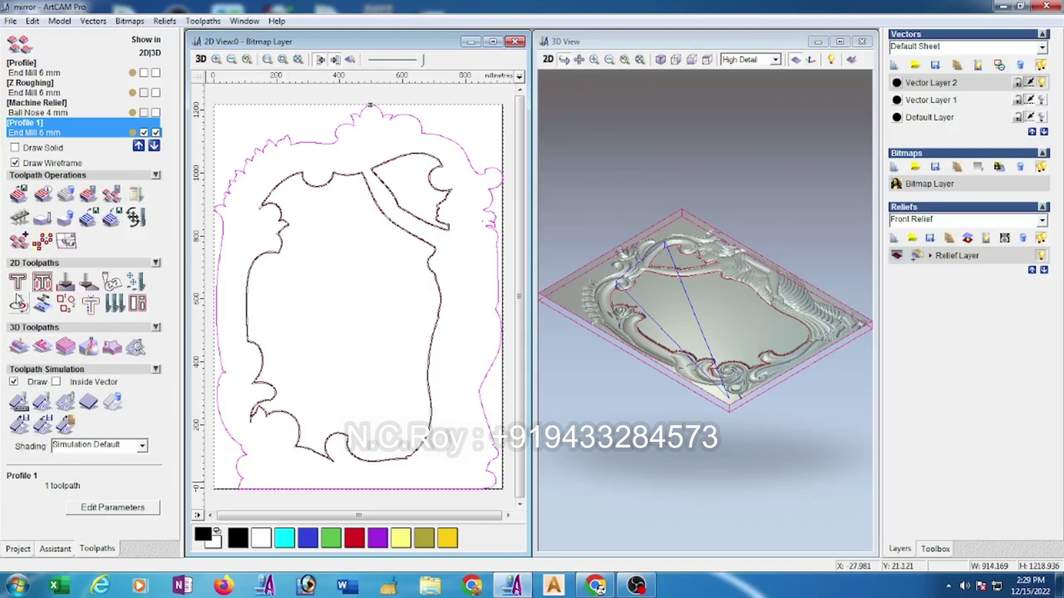
- Calculate Profile 2, an outside 40 mm-deep cut around the outer frame with the End Mill 6 mm
{"action": "left_click", "coordinate": [11, 285]}
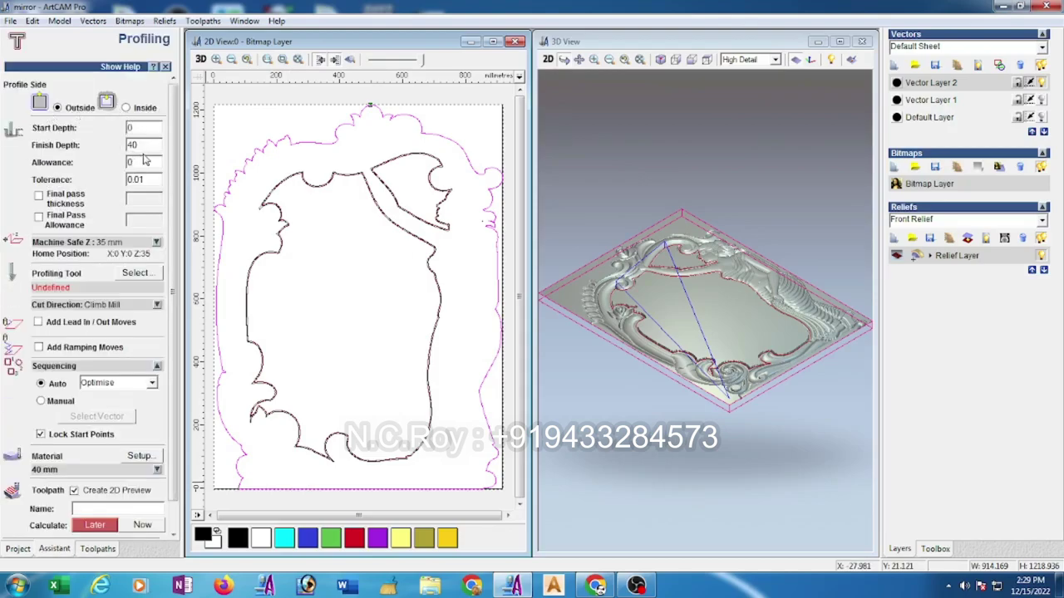
{"action": "left_click", "coordinate": [135, 273]}
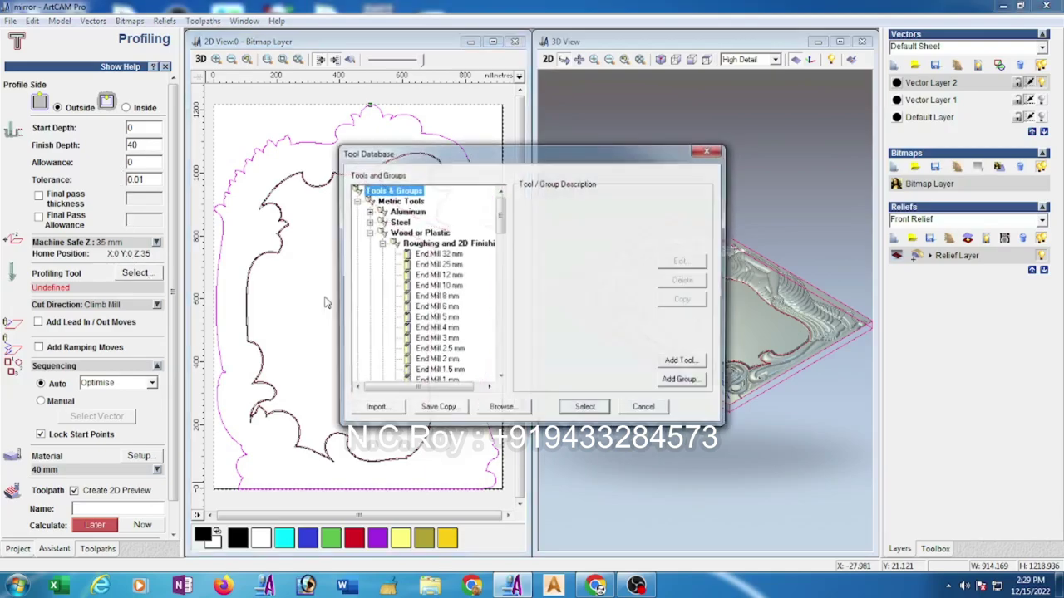
{"action": "left_click", "coordinate": [682, 262]}
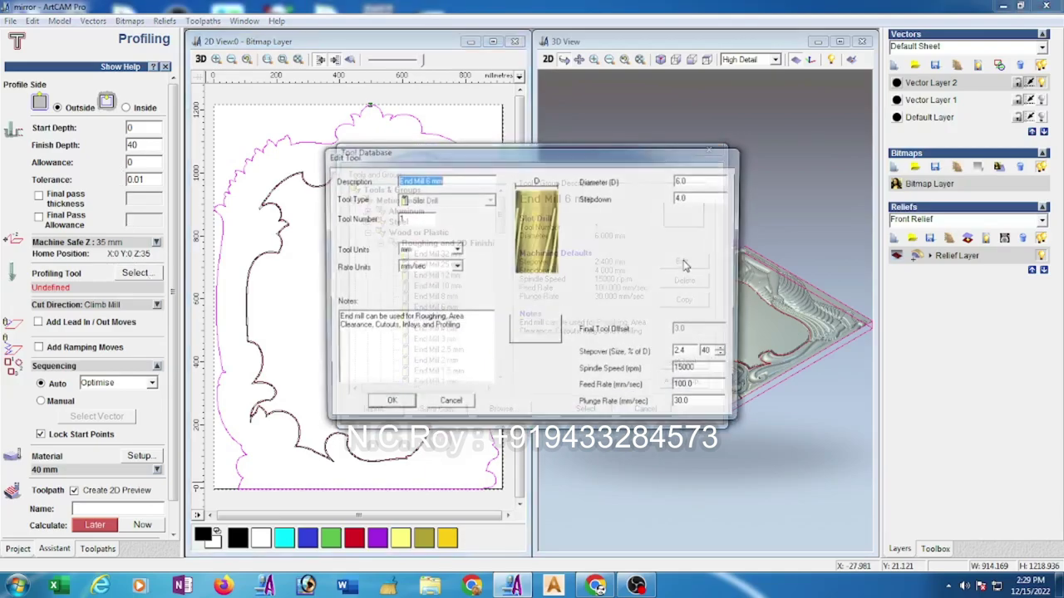
{"action": "left_click", "coordinate": [388, 404]}
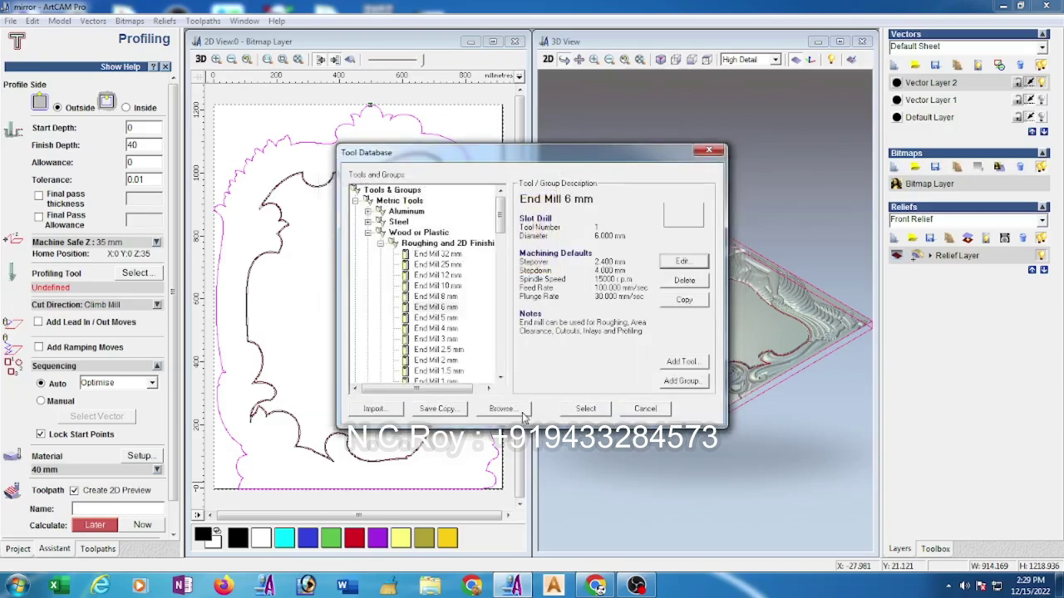
{"action": "left_click", "coordinate": [586, 409]}
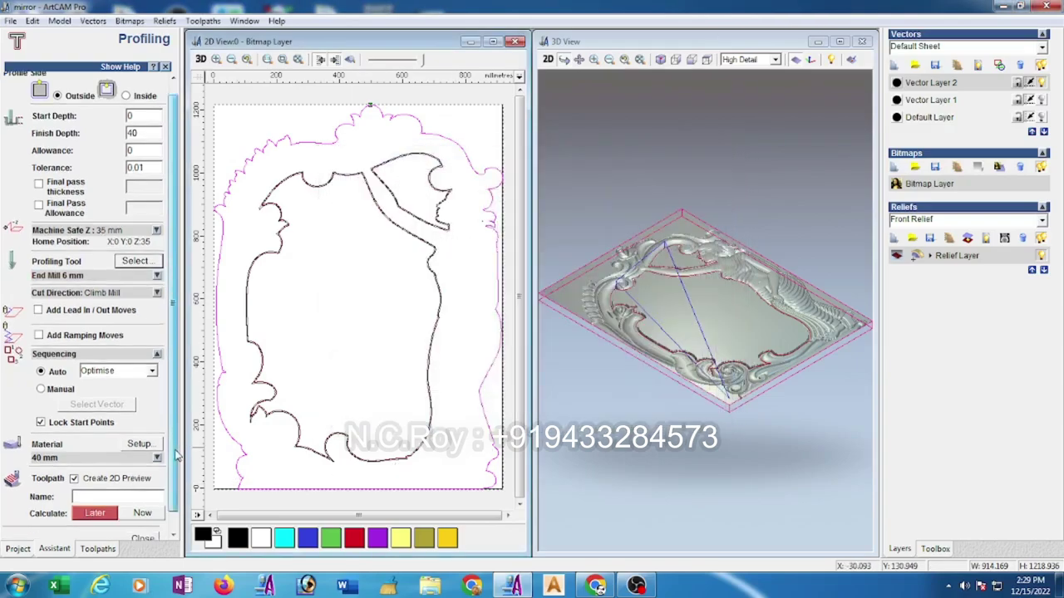
{"action": "scroll", "coordinate": [157, 473], "scroll_direction": "down", "scroll_amount": 1}
{"action": "left_click", "coordinate": [143, 496]}
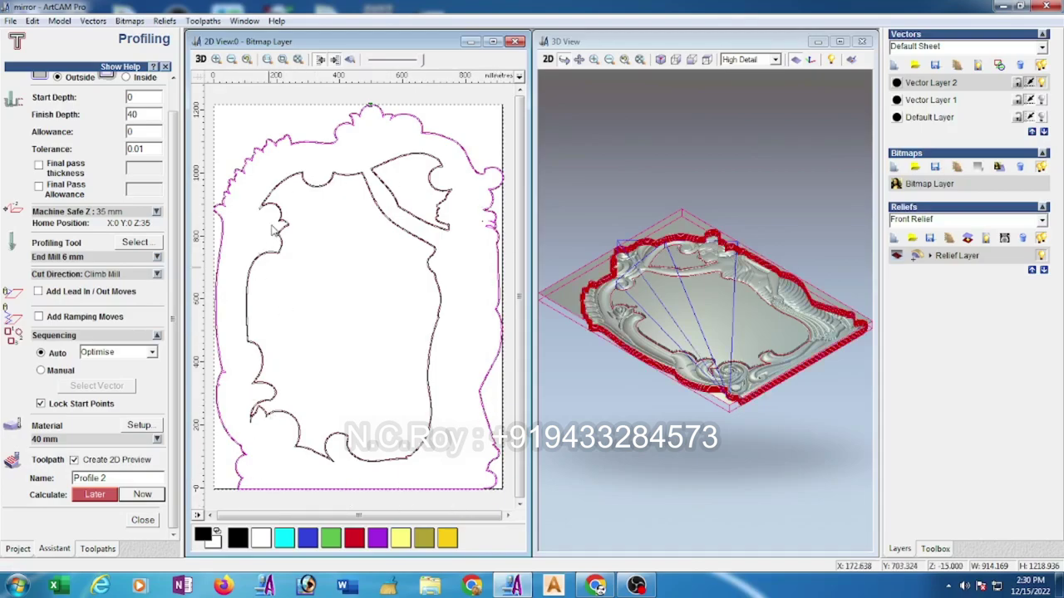
{"action": "left_click", "coordinate": [142, 520]}
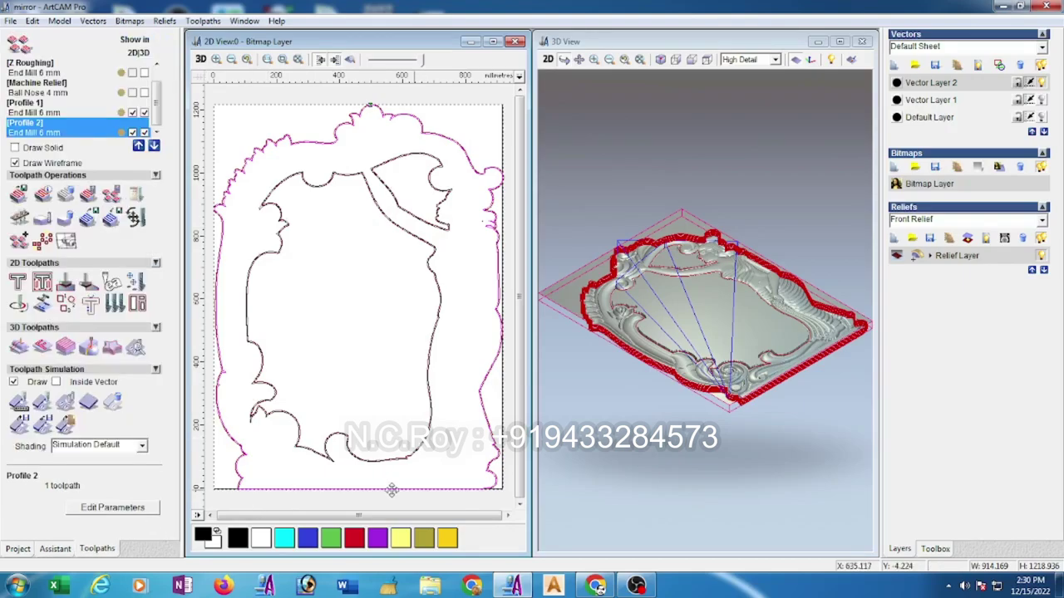
- Hide Profile 2 and select the outer frame vector to inspect its nodes
{"action": "left_click", "coordinate": [132, 133]}
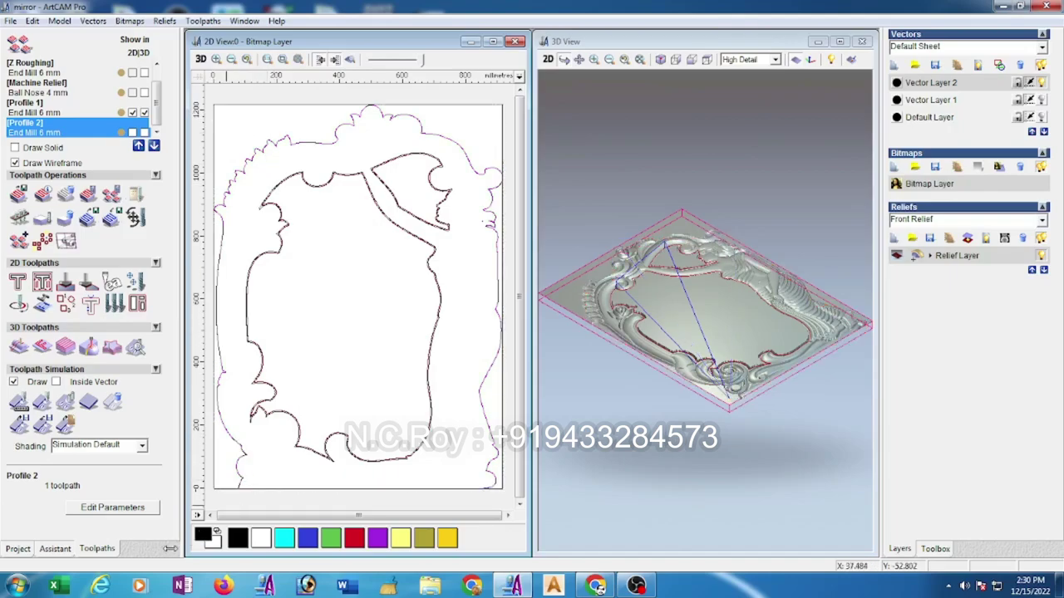
{"action": "left_click", "coordinate": [54, 551]}
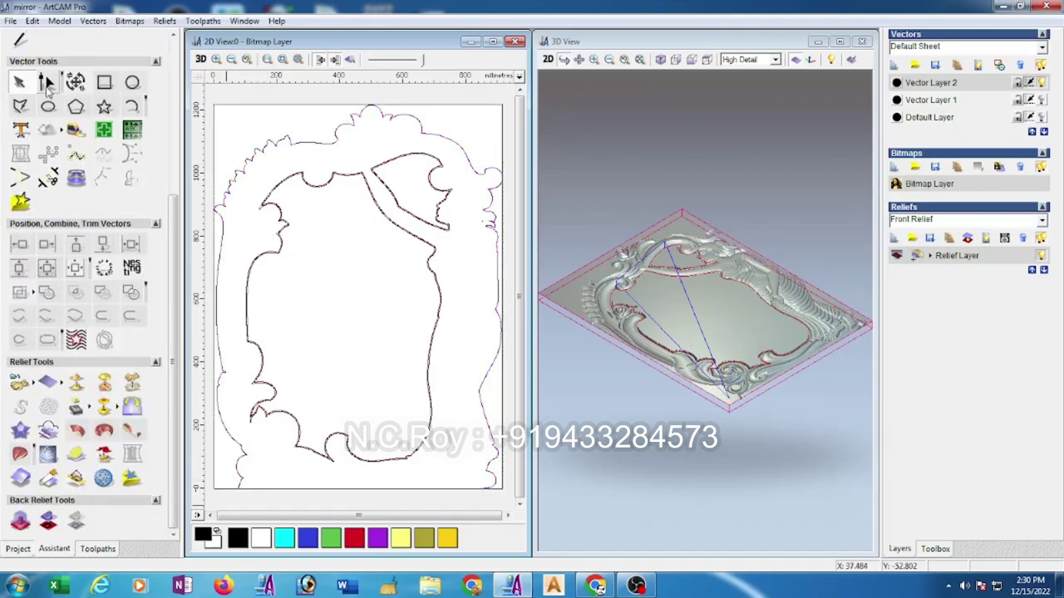
{"action": "left_click", "coordinate": [265, 491]}
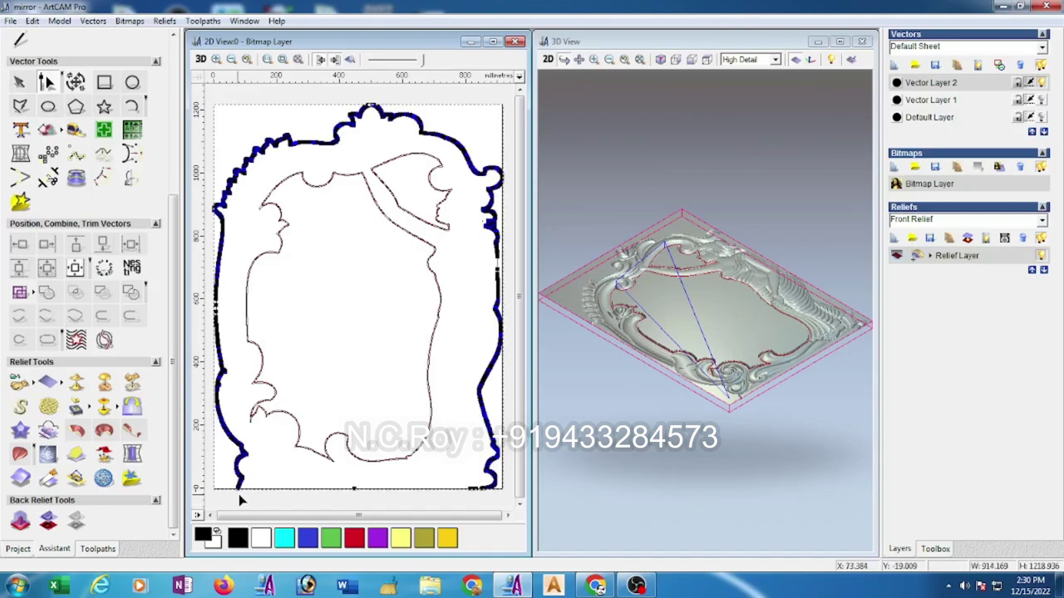
{"action": "scroll", "coordinate": [246, 497], "scroll_direction": "up", "scroll_amount": 5}
{"action": "left_click", "coordinate": [380, 411]}
{"action": "scroll", "coordinate": [380, 412], "scroll_direction": "up", "scroll_amount": 2}
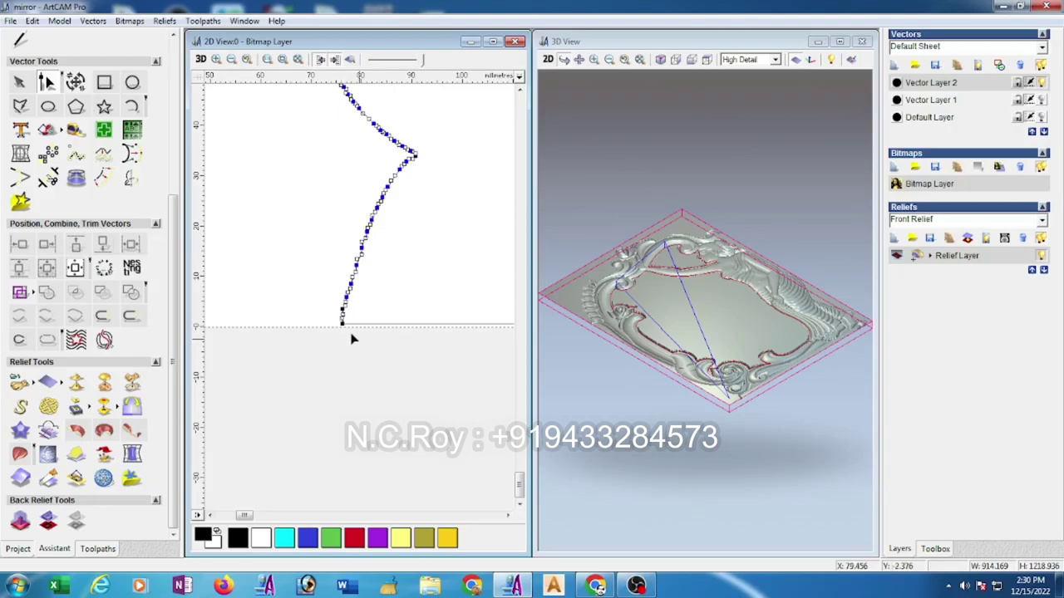
{"action": "scroll", "coordinate": [375, 374], "scroll_direction": "down", "scroll_amount": 1}
{"action": "scroll", "coordinate": [477, 449], "scroll_direction": "down", "scroll_amount": 1}
{"action": "scroll", "coordinate": [466, 462], "scroll_direction": "down", "scroll_amount": 1}
{"action": "scroll", "coordinate": [466, 462], "scroll_direction": "up", "scroll_amount": 1}
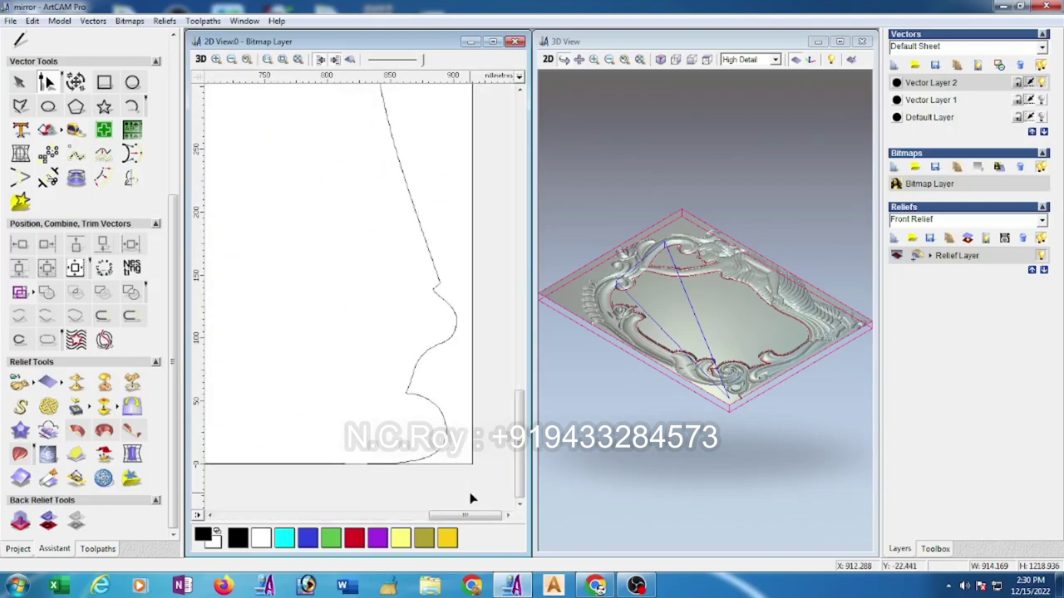
{"action": "scroll", "coordinate": [399, 458], "scroll_direction": "up", "scroll_amount": 1}
{"action": "scroll", "coordinate": [361, 408], "scroll_direction": "up", "scroll_amount": 1}
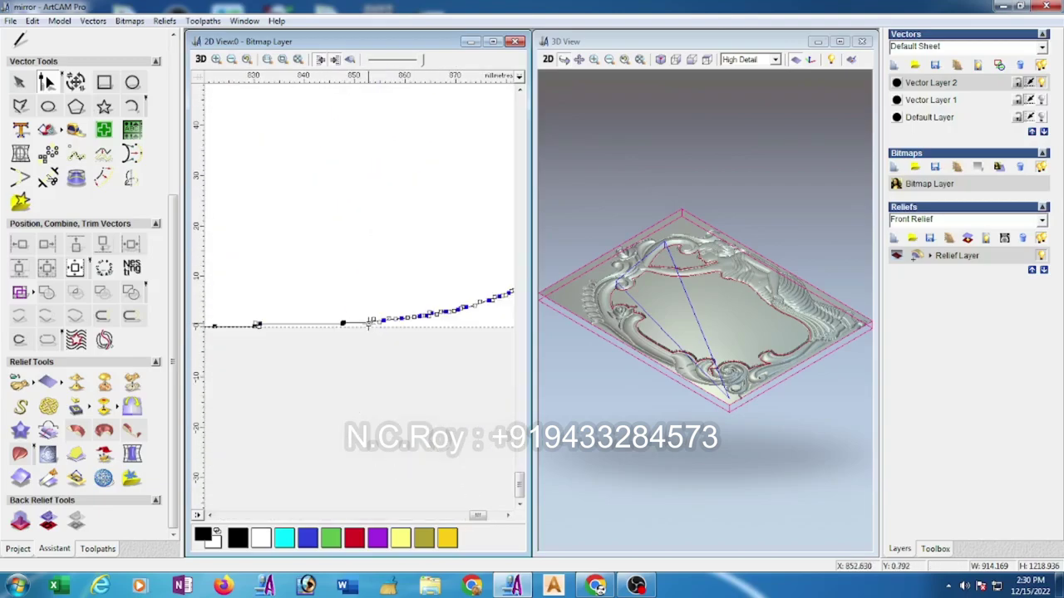
- Deselect the frame curve and display the shaded relief image in the 2D view
{"action": "left_click", "coordinate": [364, 320]}
{"action": "left_click", "coordinate": [325, 330]}
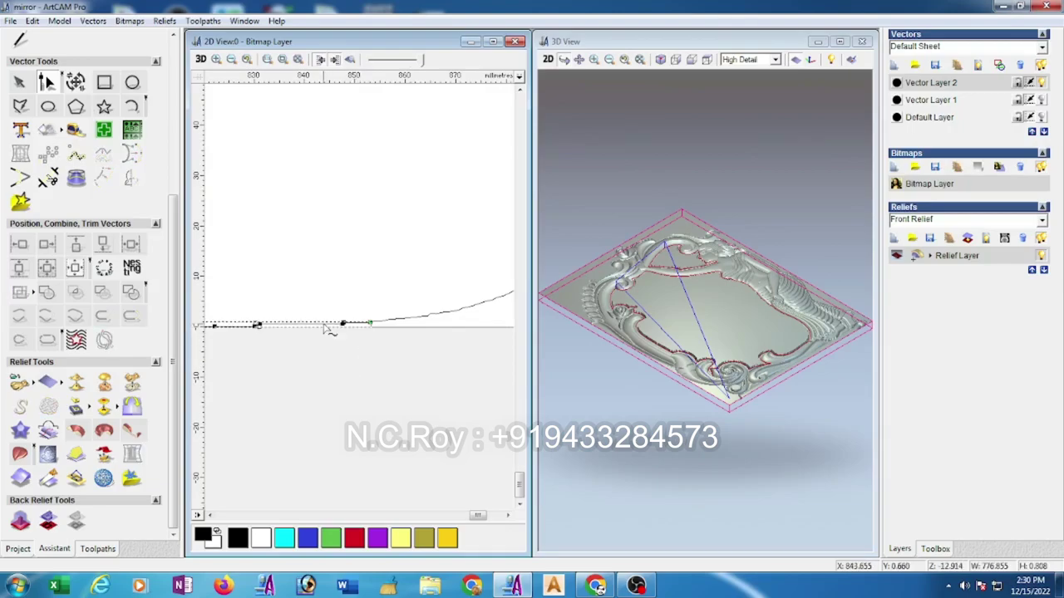
{"action": "left_click", "coordinate": [321, 352]}
{"action": "scroll", "coordinate": [318, 363], "scroll_direction": "down", "scroll_amount": 2}
{"action": "scroll", "coordinate": [318, 362], "scroll_direction": "down", "scroll_amount": 2}
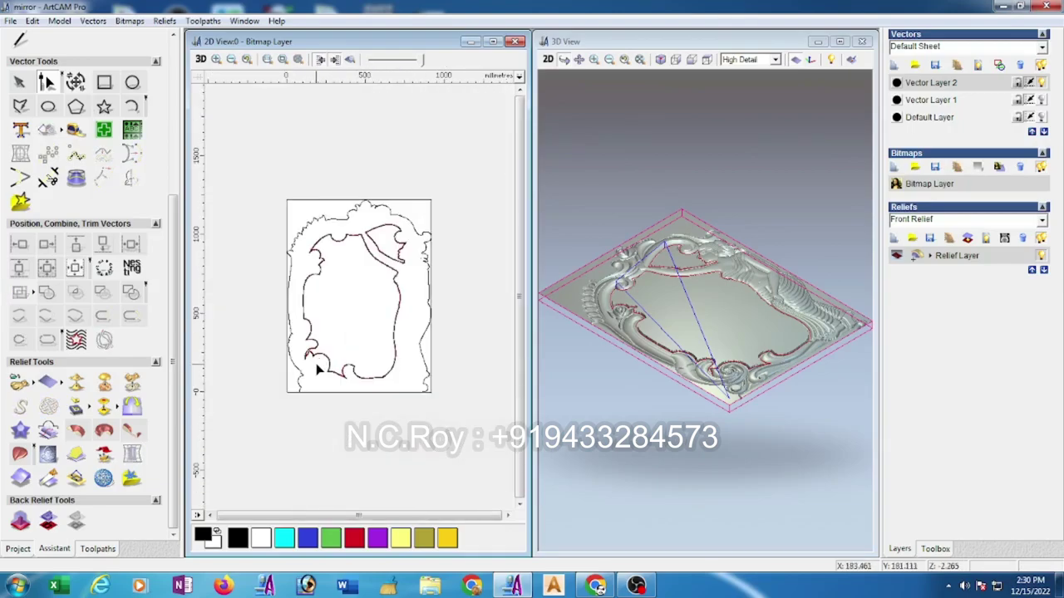
{"action": "left_click", "coordinate": [350, 59]}
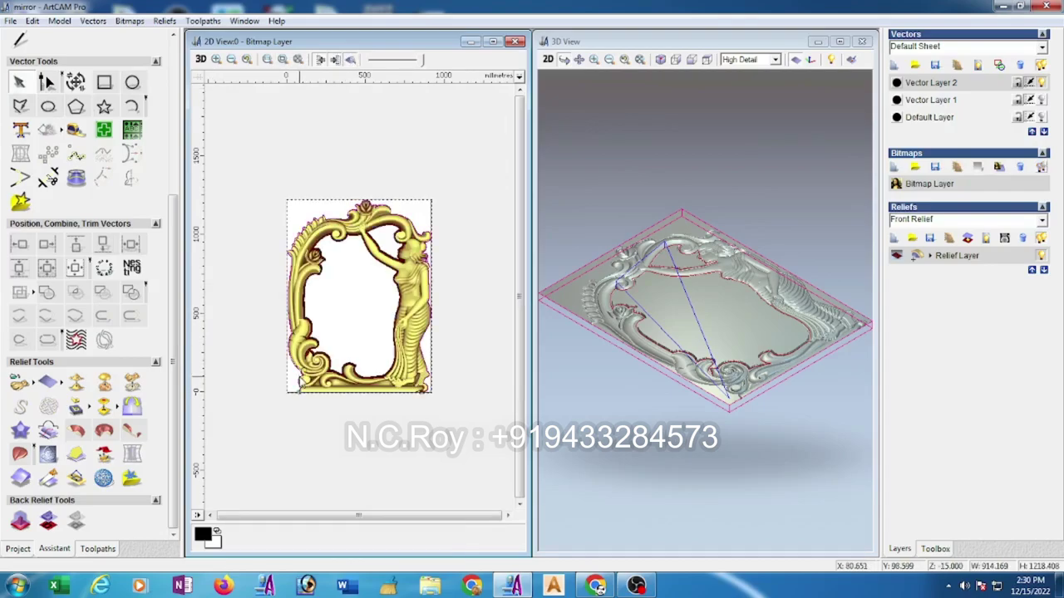
{"action": "scroll", "coordinate": [297, 379], "scroll_direction": "up", "scroll_amount": 1}
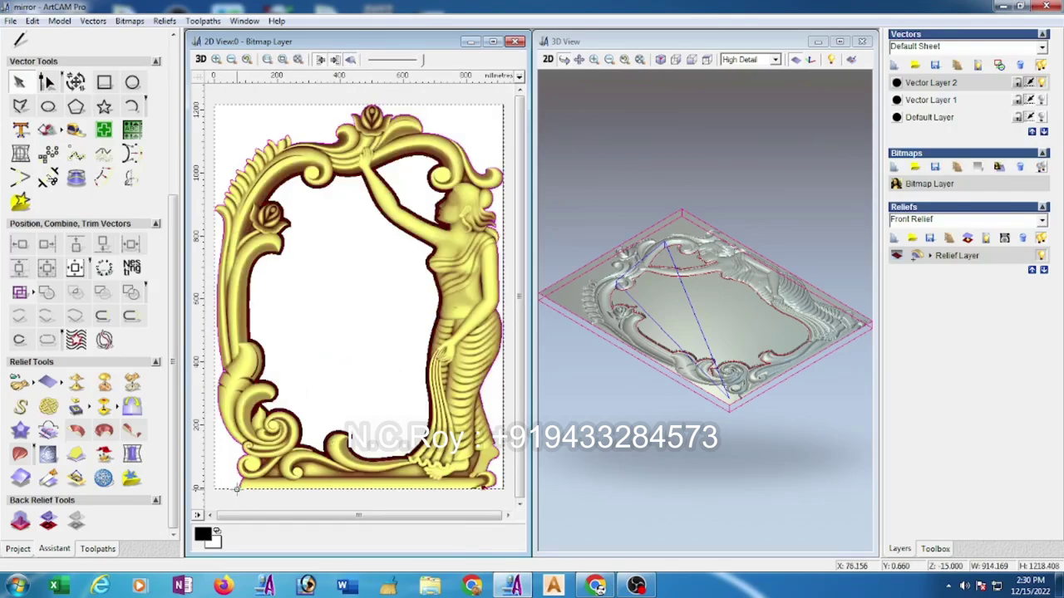
- Start a new inside profile toolpath using the End Mill 6 mm
{"action": "left_click", "coordinate": [101, 552]}
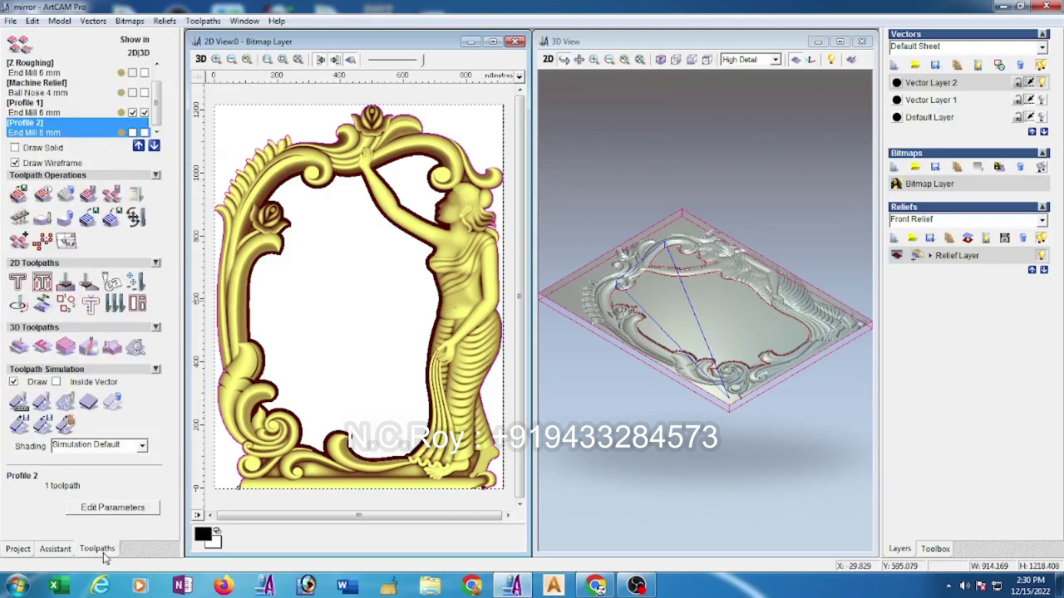
{"action": "left_click", "coordinate": [18, 283]}
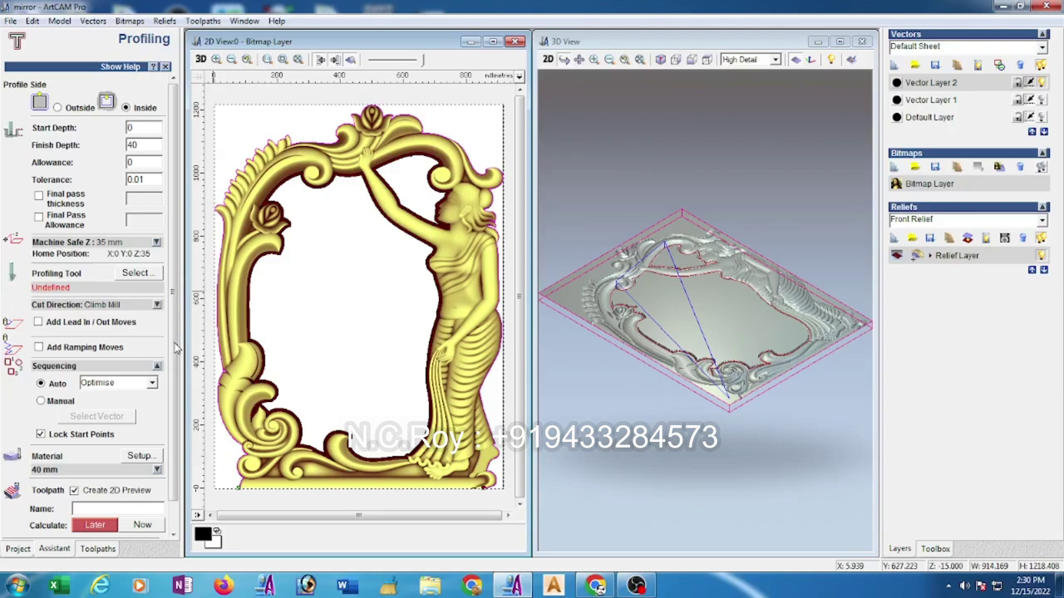
{"action": "left_click", "coordinate": [148, 274]}
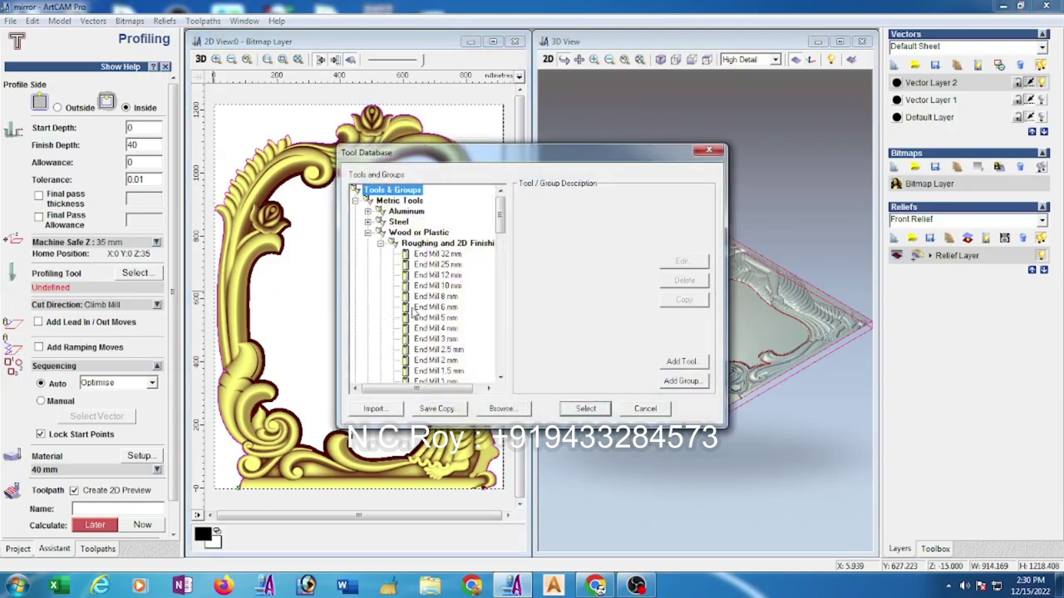
{"action": "left_click", "coordinate": [435, 307]}
{"action": "left_click", "coordinate": [692, 262]}
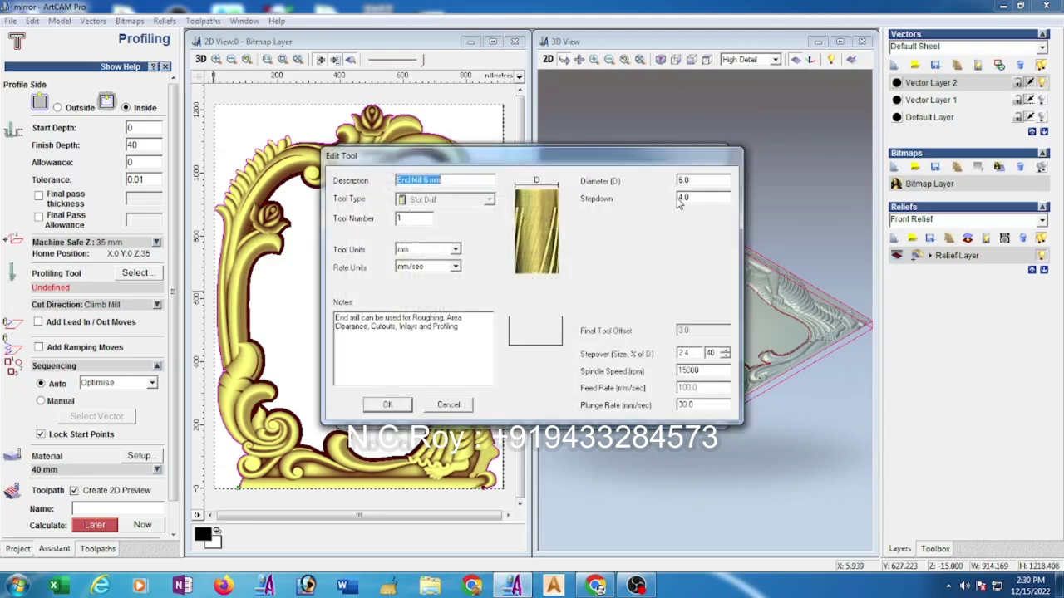
{"action": "left_click", "coordinate": [387, 405]}
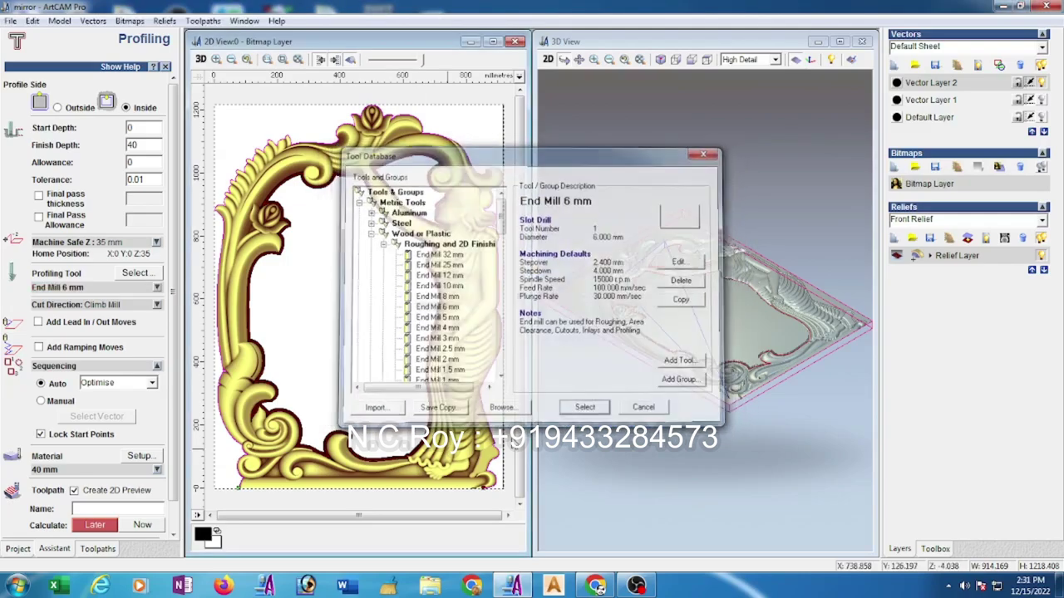
{"action": "left_click", "coordinate": [499, 476]}
- Calculate Profile 3 at 40 mm finish depth and close the Profiling form
{"action": "scroll", "coordinate": [169, 463], "scroll_direction": "down", "scroll_amount": 1}
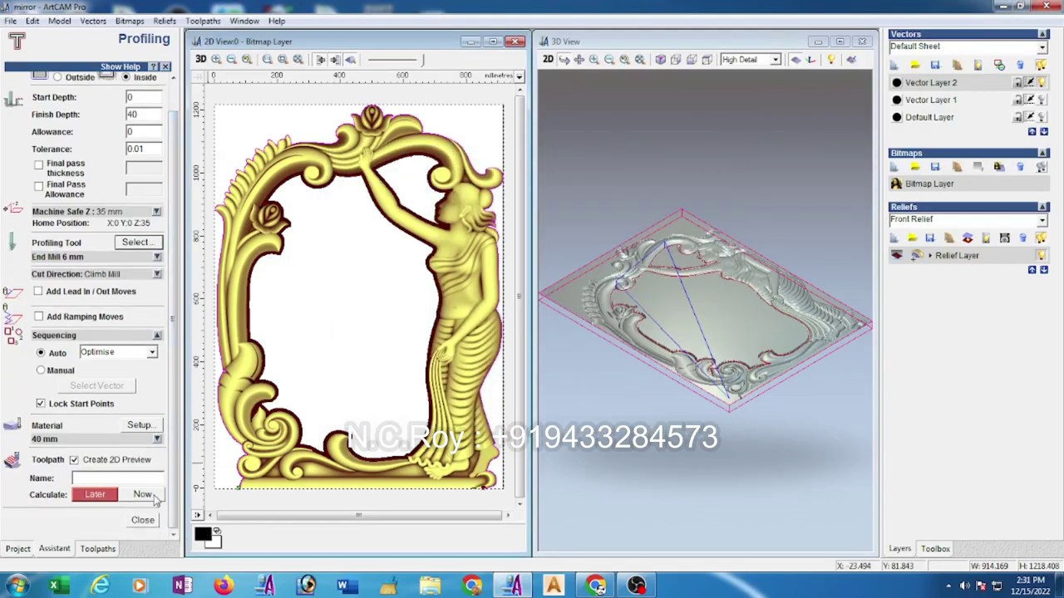
{"action": "left_click", "coordinate": [154, 496]}
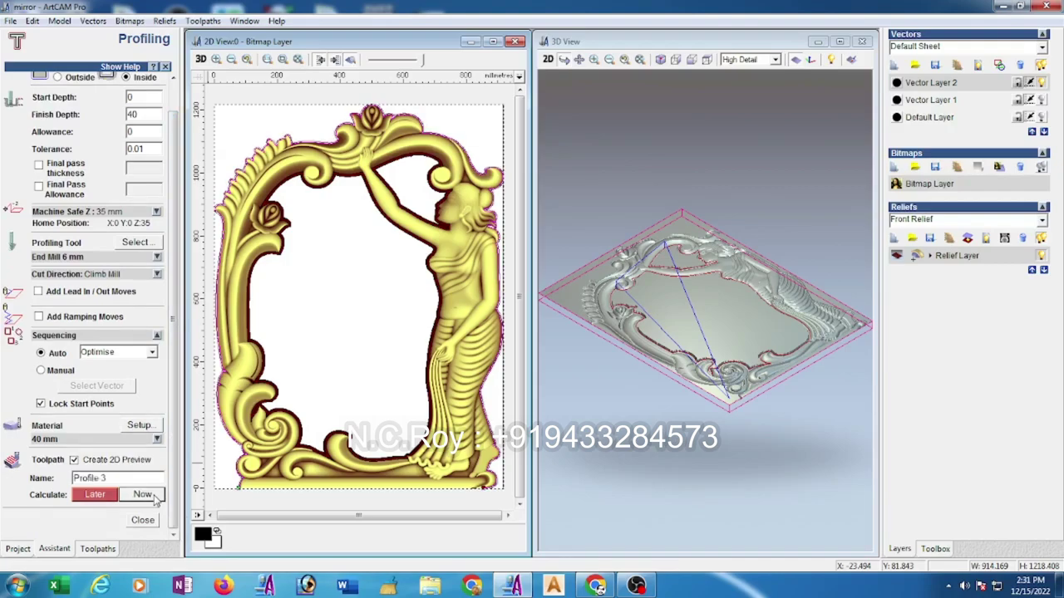
{"action": "scroll", "coordinate": [225, 496], "scroll_direction": "up", "scroll_amount": 5}
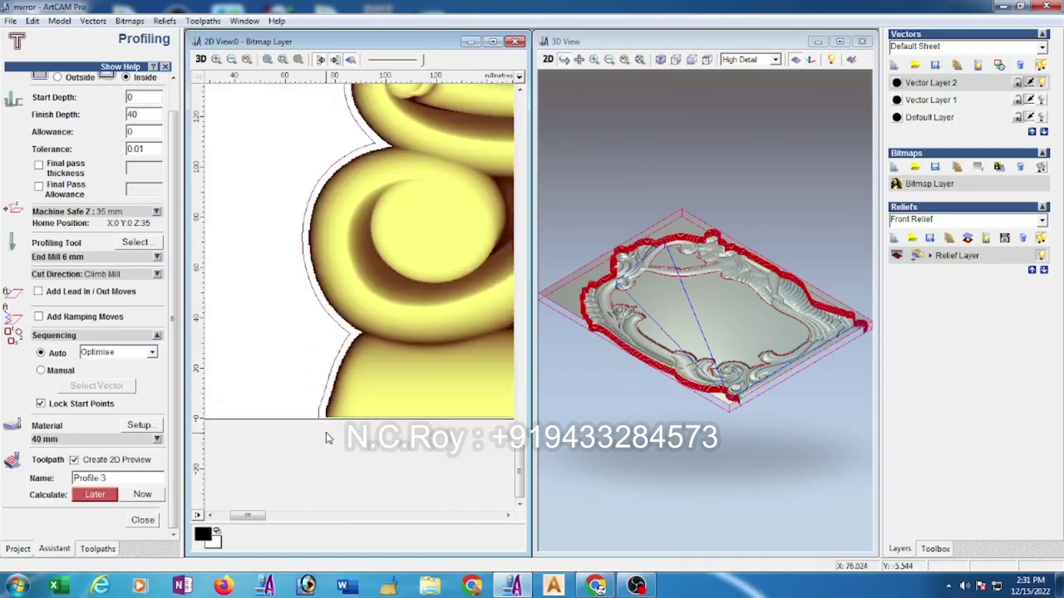
{"action": "left_click", "coordinate": [142, 519]}
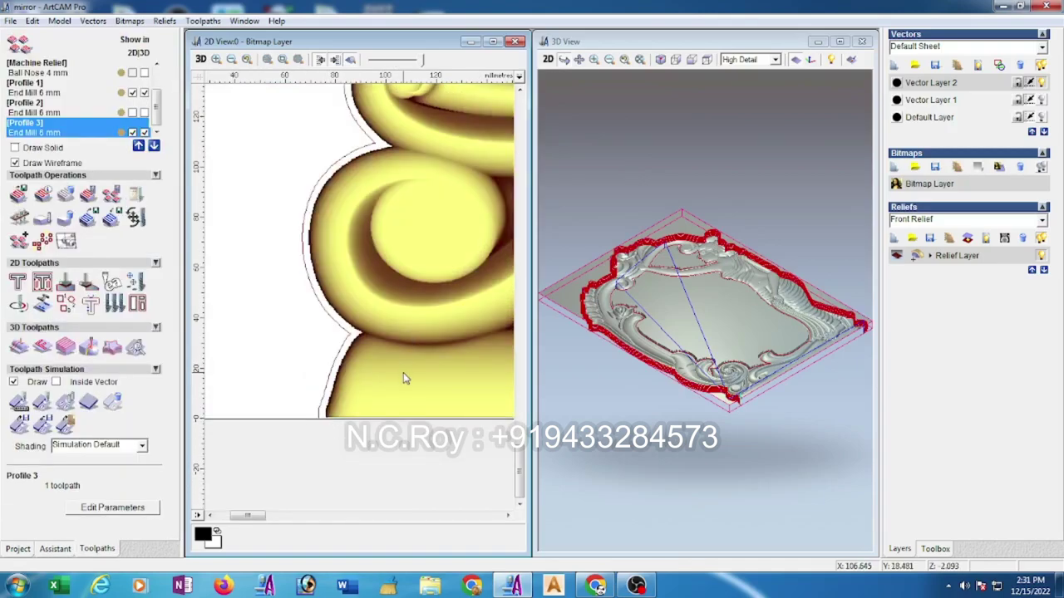
- Orbit the 3D view so the plain carved mirror-frame relief faces the viewer front-on
{"action": "scroll", "coordinate": [405, 379], "scroll_direction": "down", "scroll_amount": 5}
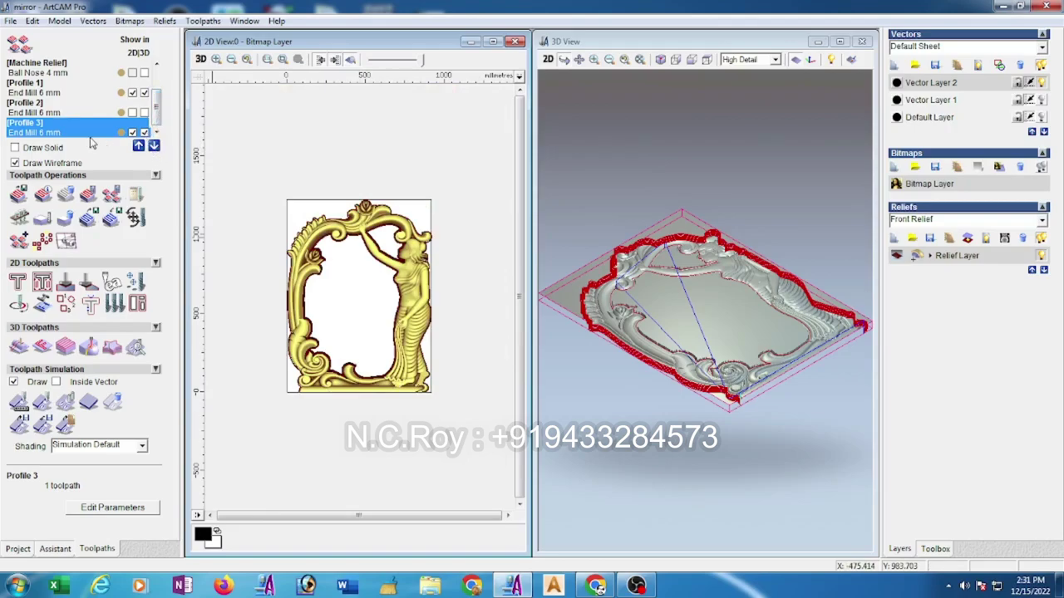
{"action": "left_click", "coordinate": [539, 404]}
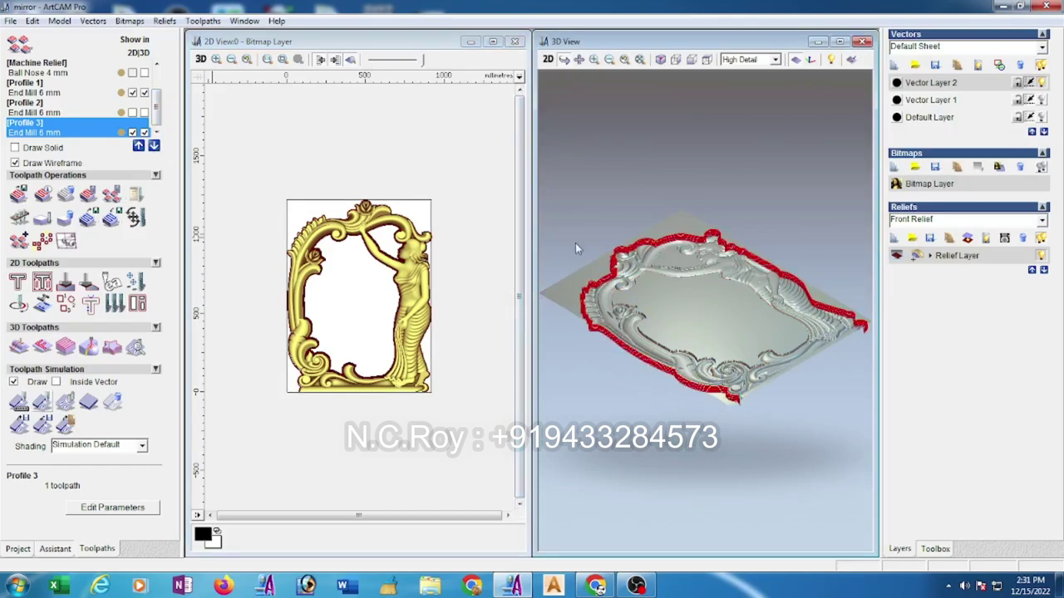
{"action": "left_click_drag", "start_coordinate": [797, 318], "coordinate": [759, 480]}
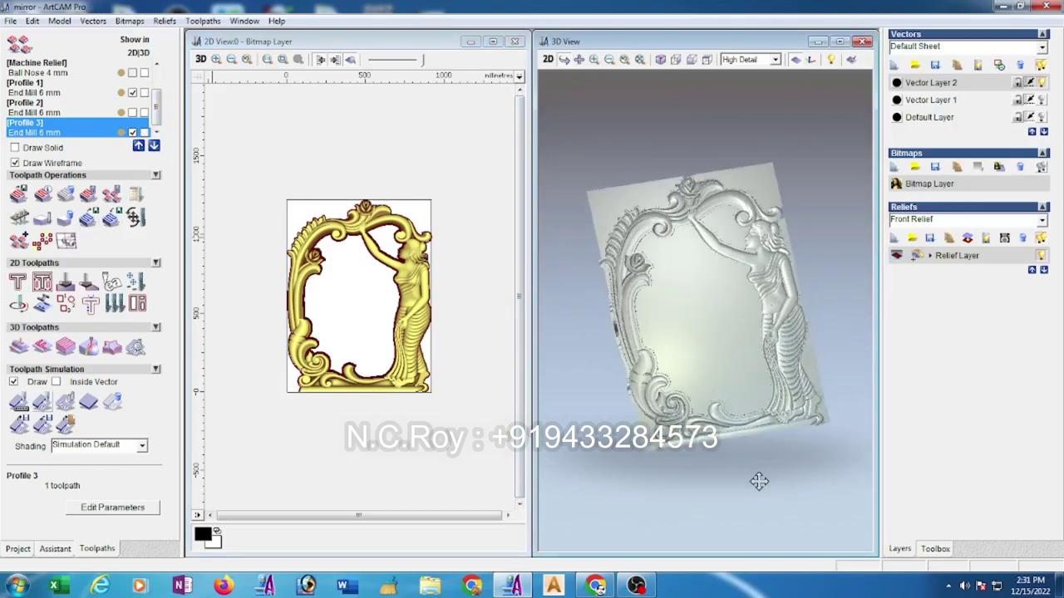
{"action": "left_click_drag", "start_coordinate": [731, 349], "coordinate": [767, 324]}
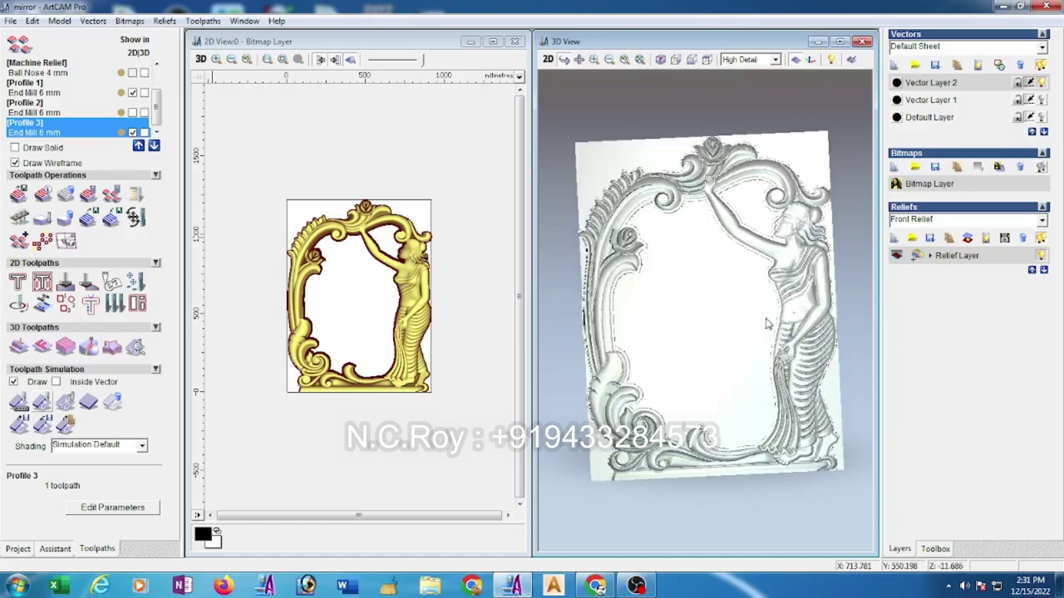